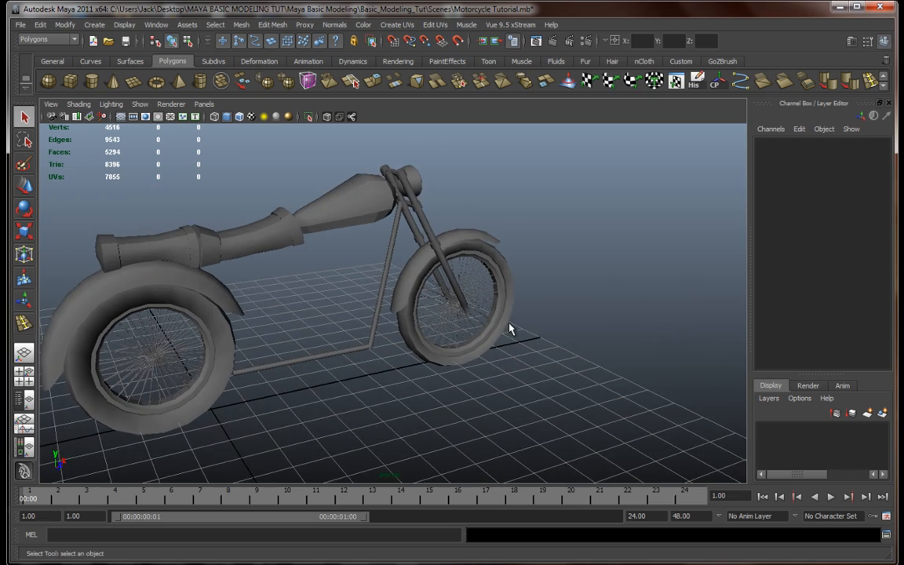
Step: Examine the front wheel, its fork and the frame to see where the hub lacks an axle
scroll(494, 321, "up", 3)
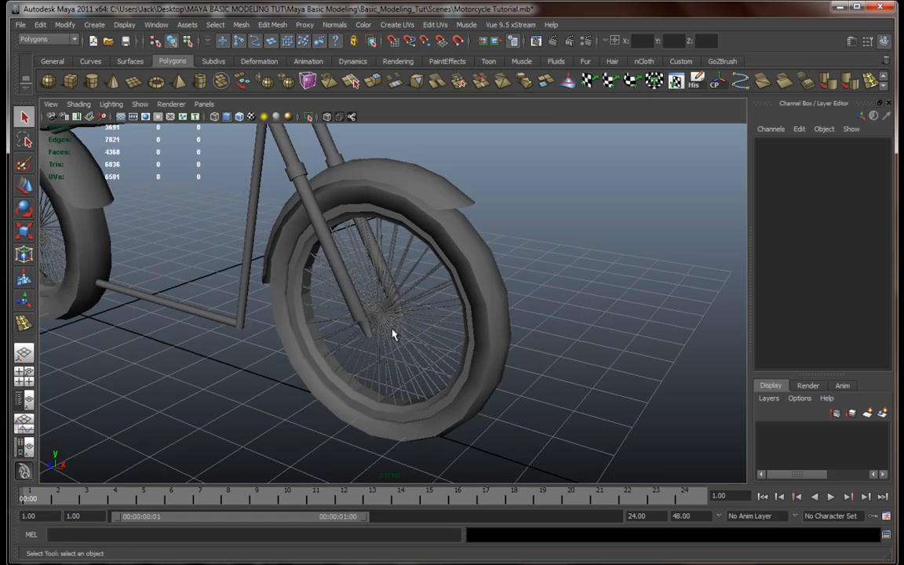
scroll(394, 335, "up", 3)
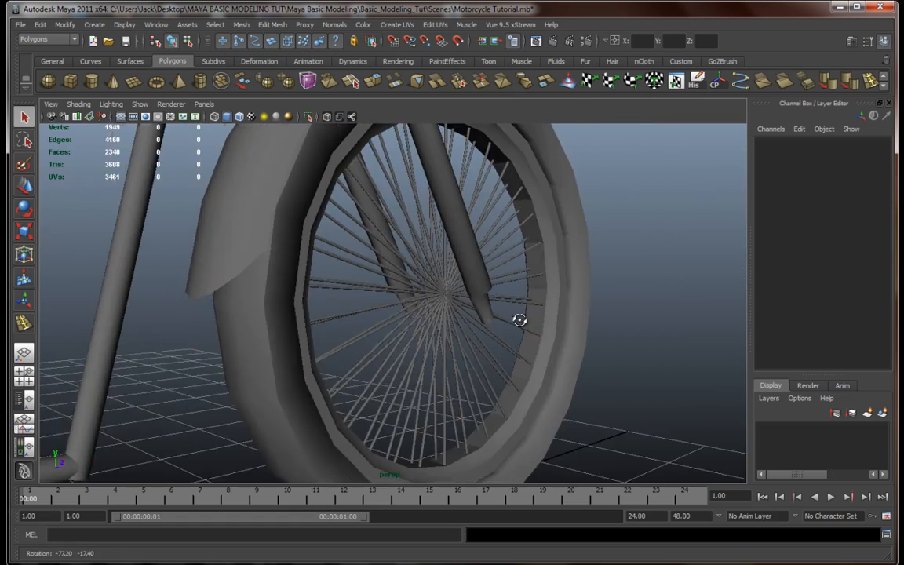
scroll(385, 329, "down", 5)
middle_click_drag(466, 323, 387, 319, "alt")
scroll(388, 324, "up", 4)
left_click_drag(372, 330, 442, 329, "alt")
middle_click_drag(179, 329, 539, 339, "alt")
scroll(374, 324, "down", 4)
mouse_move(393, 328)
left_mouse_down("alt")
mouse_move(442, 320)
mouse_move(393, 328)
left_mouse_up("alt")
middle_click_drag(659, 318, 482, 315, "alt")
left_click_drag(449, 318, 516, 337, "alt")
middle_click_drag(413, 336, 492, 339, "alt")
scroll(497, 336, "down", 5)
scroll(494, 337, "up", 5)
middle_click_drag(503, 210, 488, 328, "alt")
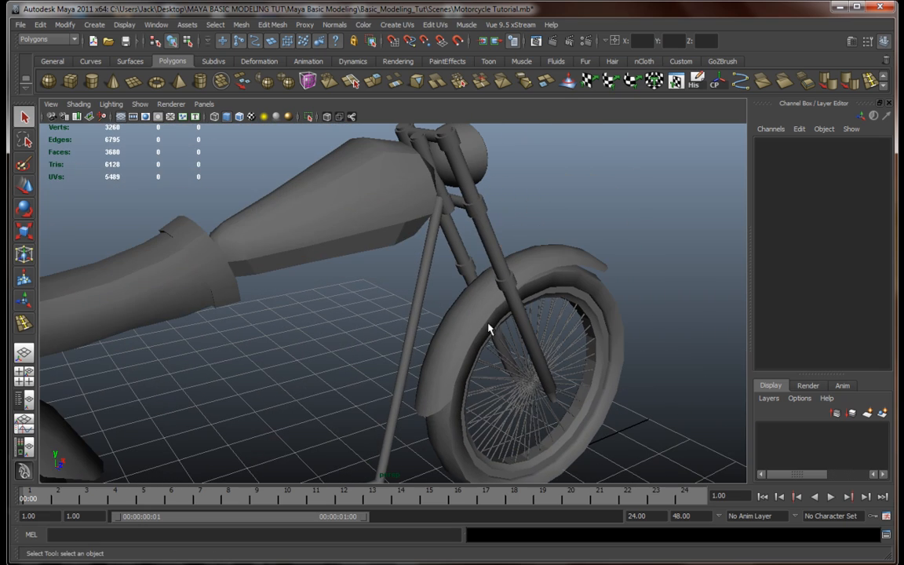
Step: Duplicate the short crossbar cylinder between the upper fork tubes and move the copy down to the front wheel's hub
middle_click_drag(465, 203, 475, 271, "alt")
left_click(445, 212)
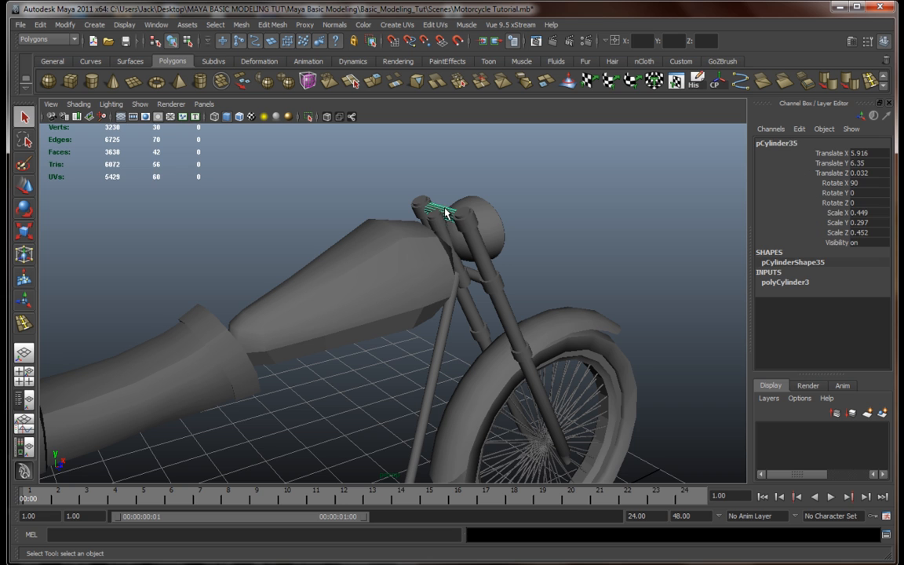
key("ctrl+d")
key("w")
left_click_drag(445, 170, 471, 461)
left_click_drag(475, 353, 470, 315, "alt")
middle_click_drag(458, 430, 453, 321, "alt")
left_click_drag(456, 328, 484, 317)
Step: Move the duplicated cylinder onto the spoke centre at about X 8.331, Y 1.876 as the front axle
key("f")
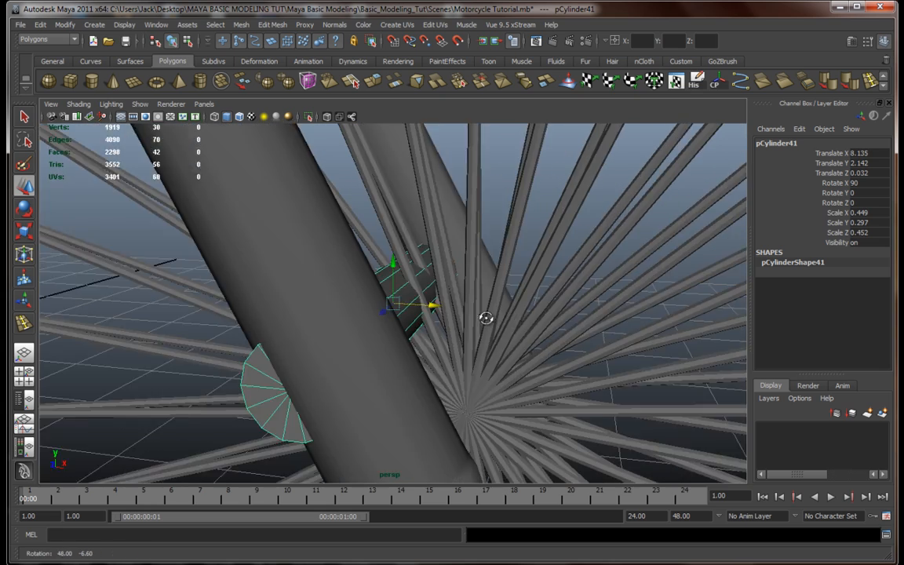
scroll(488, 320, "down", 5)
middle_click_drag(492, 322, 480, 275, "alt")
left_click_drag(384, 212, 387, 258)
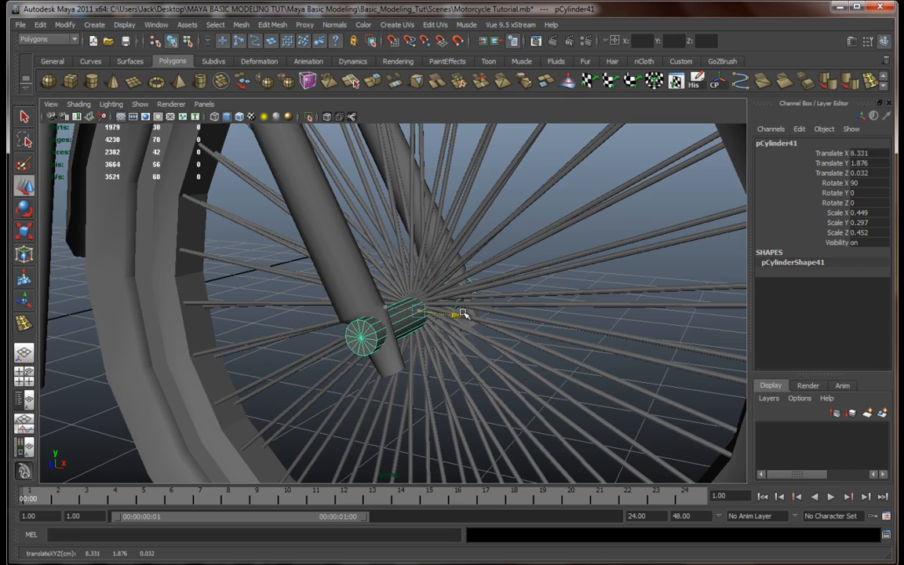
left_click_drag(445, 336, 468, 336, "alt")
scroll(466, 335, "down", 8)
Step: Adjust the front wheel's position so that its spoke centre lines up with the axle cylinder
left_click(515, 208)
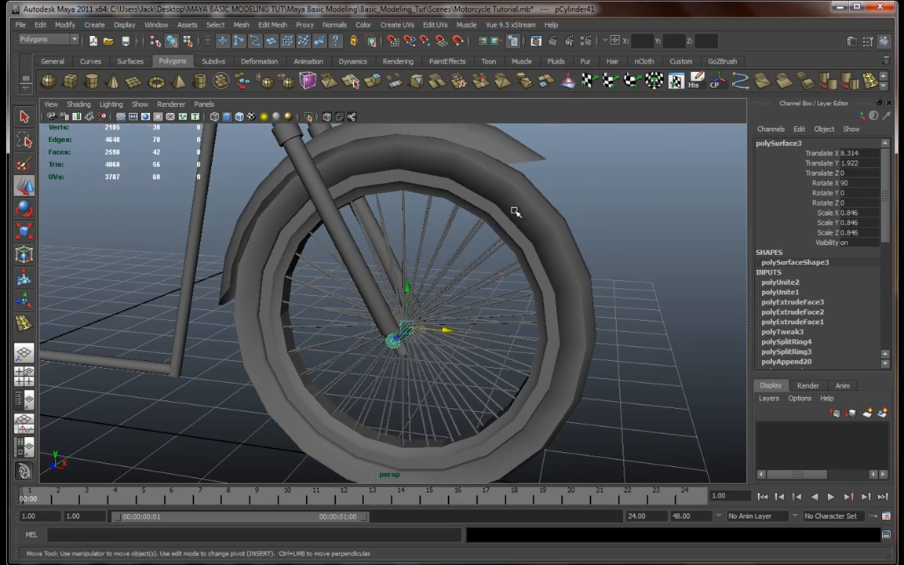
scroll(470, 283, "up", 5)
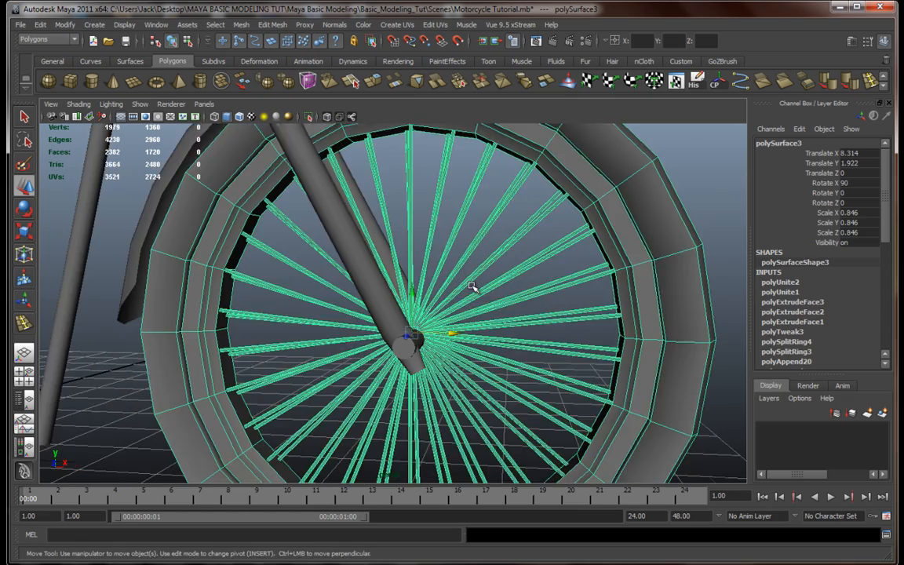
left_click_drag(464, 269, 411, 248, "alt")
left_click_drag(449, 299, 488, 327)
scroll(474, 295, "up", 5)
left_click(404, 305)
Step: Nudge the front fender slightly so it sits evenly over the wheel, at about X 8.337, Y 1.873
scroll(499, 341, "down", 5)
middle_click_drag(473, 287, 478, 343, "alt")
left_click(443, 223)
left_click_drag(430, 367, 430, 369)
left_click_drag(448, 306, 370, 267, "alt")
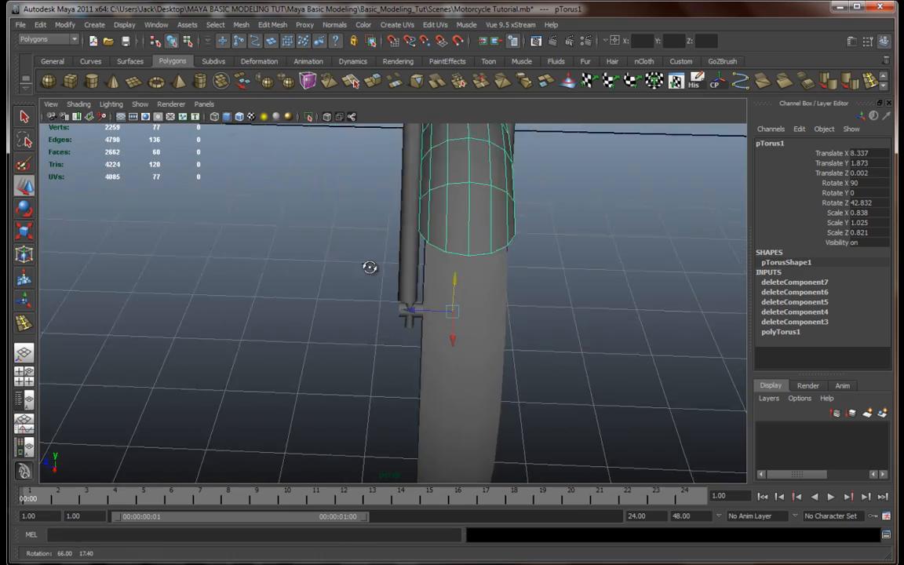
left_click_drag(434, 260, 468, 273, "alt")
scroll(468, 276, "up", 5)
middle_click_drag(468, 279, 419, 306, "alt")
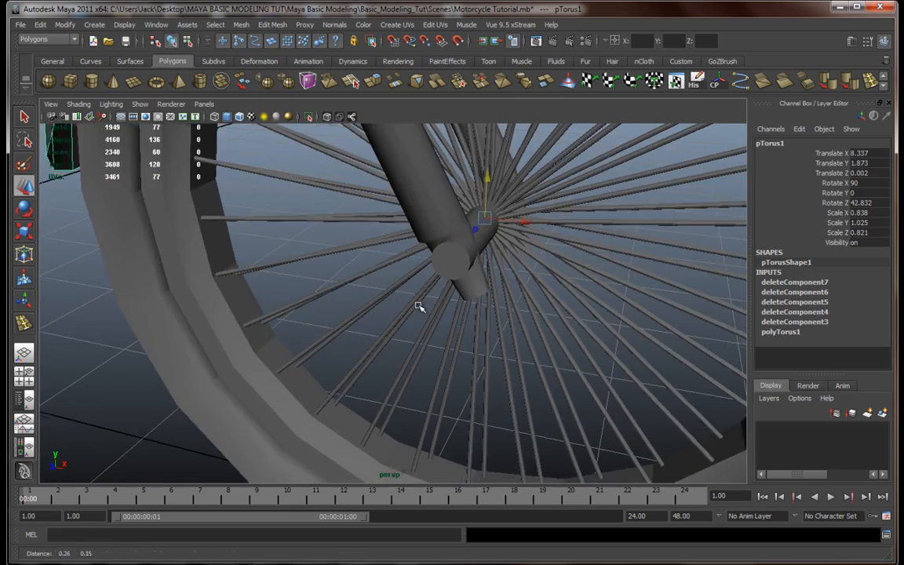
Step: Scale the axle cylinder to about 0.355, 0.28, 0.338 and shift it to about X 8.344
left_click(445, 260)
left_click_drag(444, 260, 460, 277, "alt")
middle_click_drag(460, 276, 339, 278, "alt")
left_click_drag(339, 279, 359, 264, "alt")
left_click_drag(284, 248, 469, 241, "alt")
key("r")
left_click_drag(469, 241, 390, 278, "alt")
scroll(310, 256, "down", 4)
scroll(390, 278, "up", 4)
key("w")
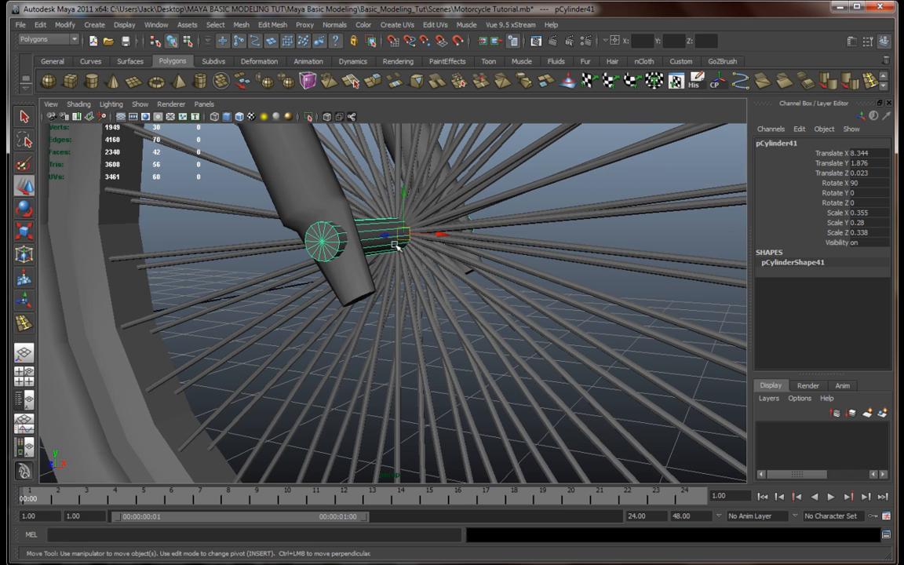
left_click(386, 237)
Step: Select all the triangular faces of the axle's end cap on one side of the fork
middle_click_drag(367, 285, 440, 367, "alt")
scroll(379, 293, "up", 4)
mouse_move(417, 288)
right_mouse_down()
mouse_move(419, 315)
mouse_move(424, 283)
right_mouse_up()
left_click(420, 270)
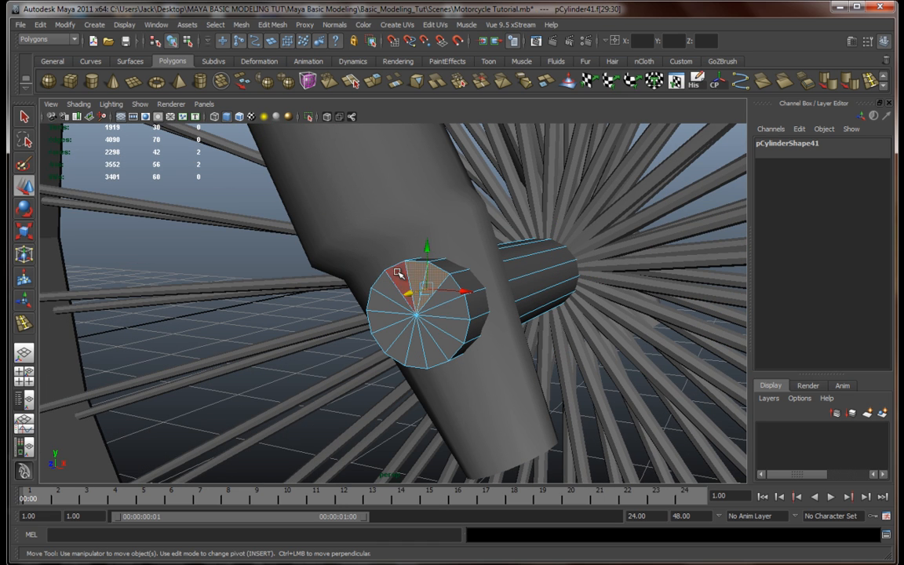
left_click(376, 324, "shift")
left_click(382, 338, "shift")
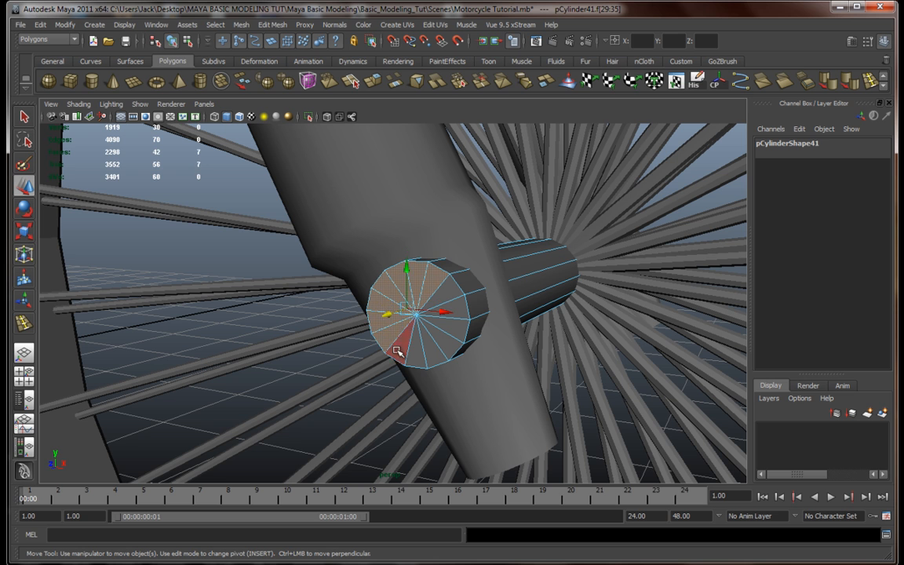
left_click(443, 343, "shift")
left_click(458, 323, "shift")
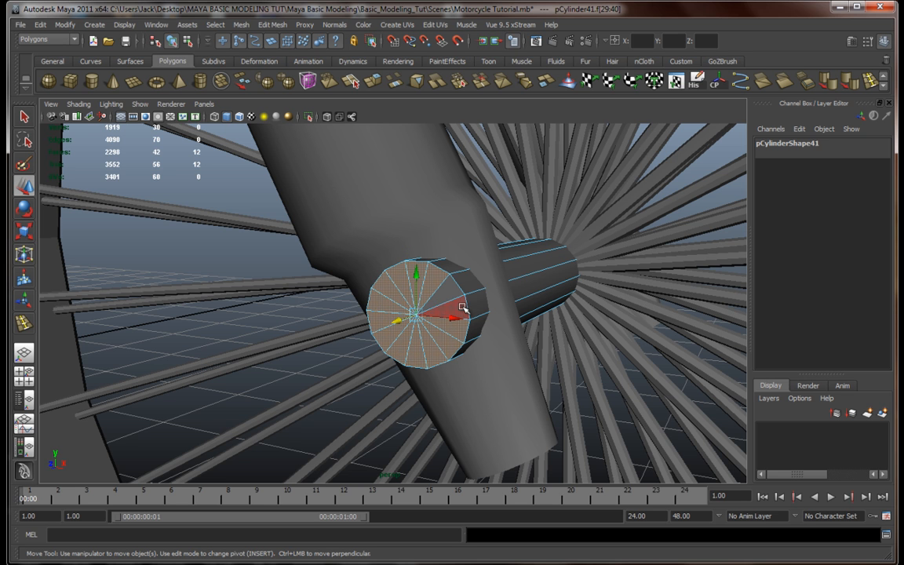
left_click(445, 287, "shift")
Step: Add the faces of the axle's opposite end cap to the face selection
left_click_drag(559, 287, 393, 290, "alt")
left_click(383, 298, "shift")
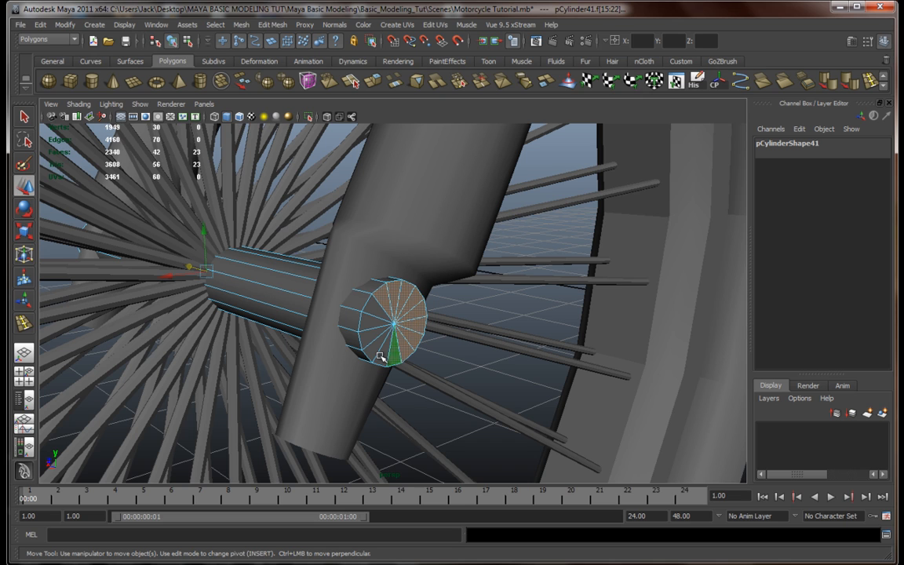
left_click(378, 309, "shift")
left_click_drag(378, 309, 424, 324, "alt")
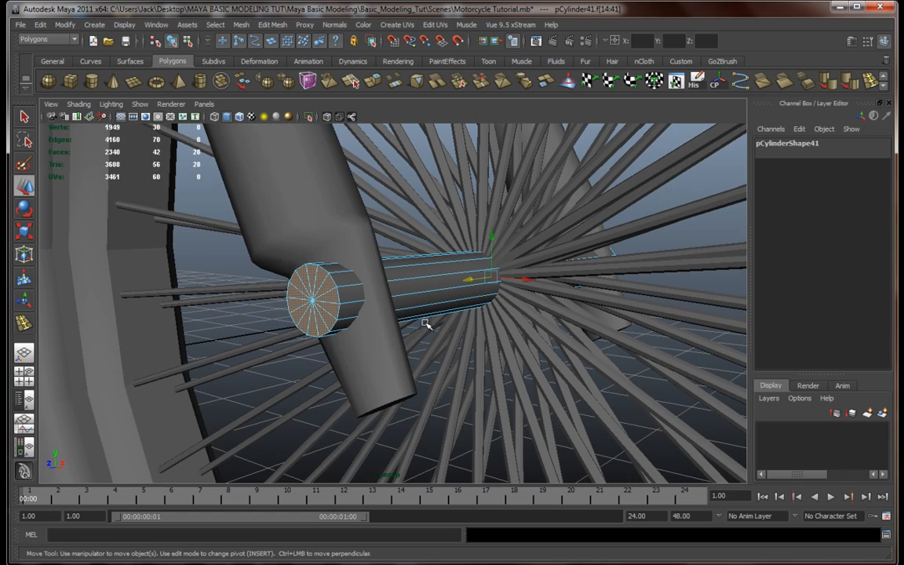
Step: Extrude both axle end caps outward by about 0.017 and scale the new faces inward
left_click(375, 83)
left_click_drag(444, 252, 541, 318, "alt")
scroll(539, 319, "up", 5)
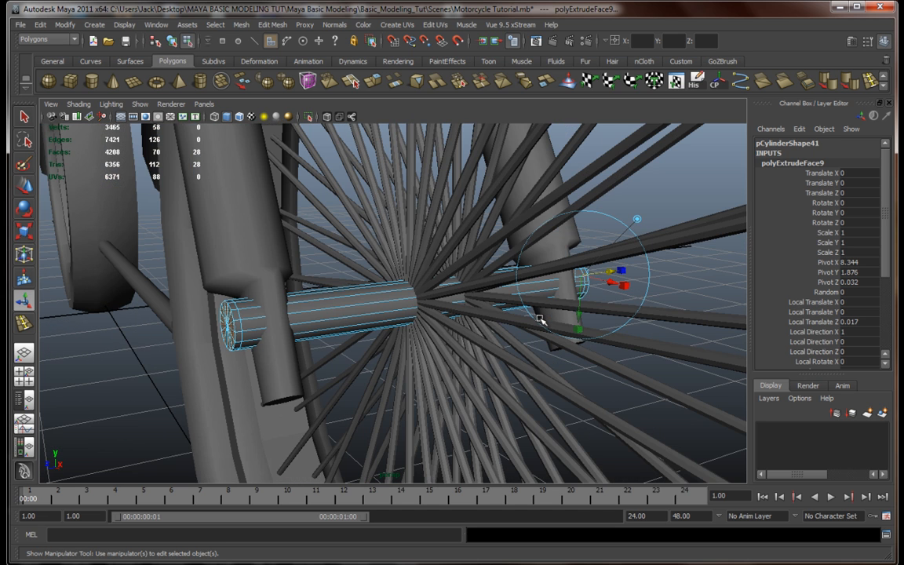
left_click_drag(623, 290, 596, 262, "alt")
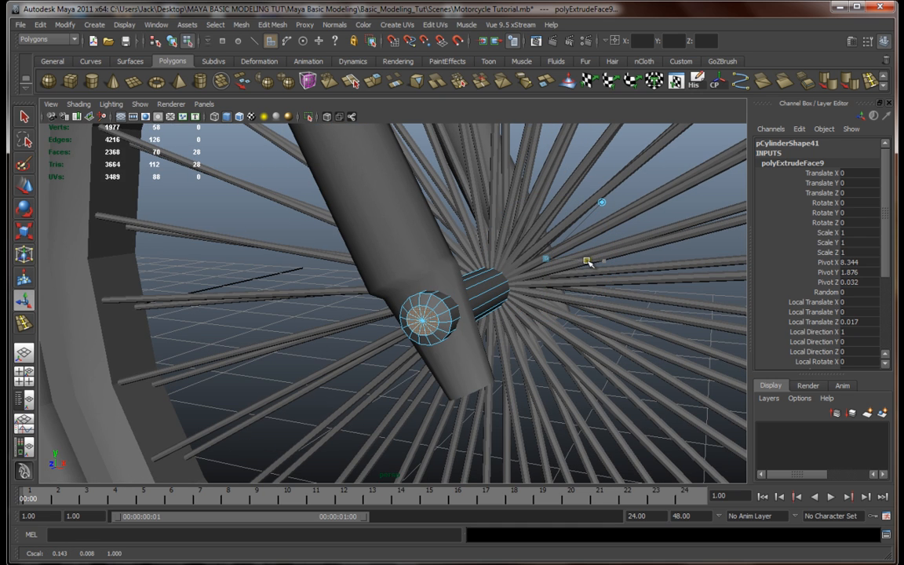
Step: Extrude the reduced axle end faces outward again by about 0.018 to form a small cap
left_click(380, 82)
left_click_drag(502, 237, 590, 261, "alt")
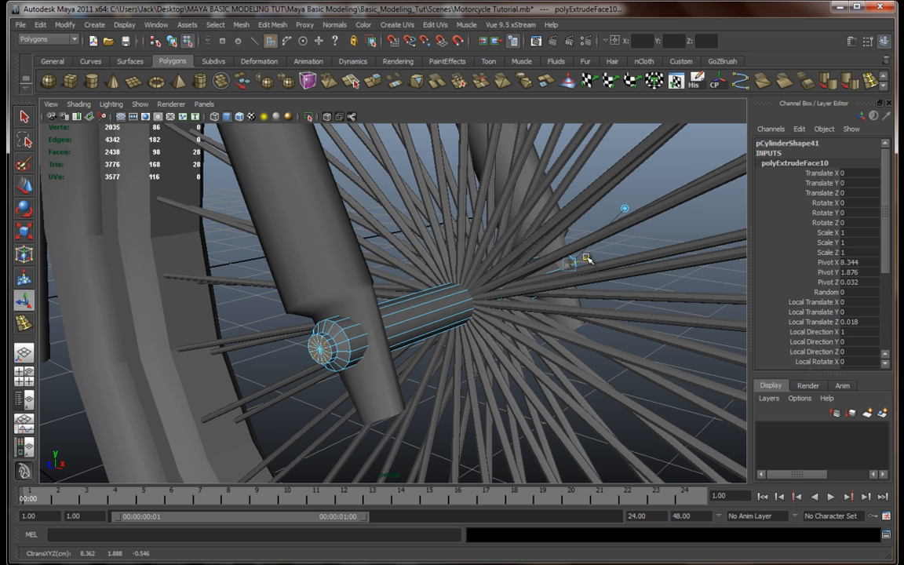
left_click_drag(586, 259, 436, 331, "alt")
Step: Check the capped axle ends against the fork, the front wheel and the whole motorcycle
right_click_drag(415, 318, 377, 329, "alt")
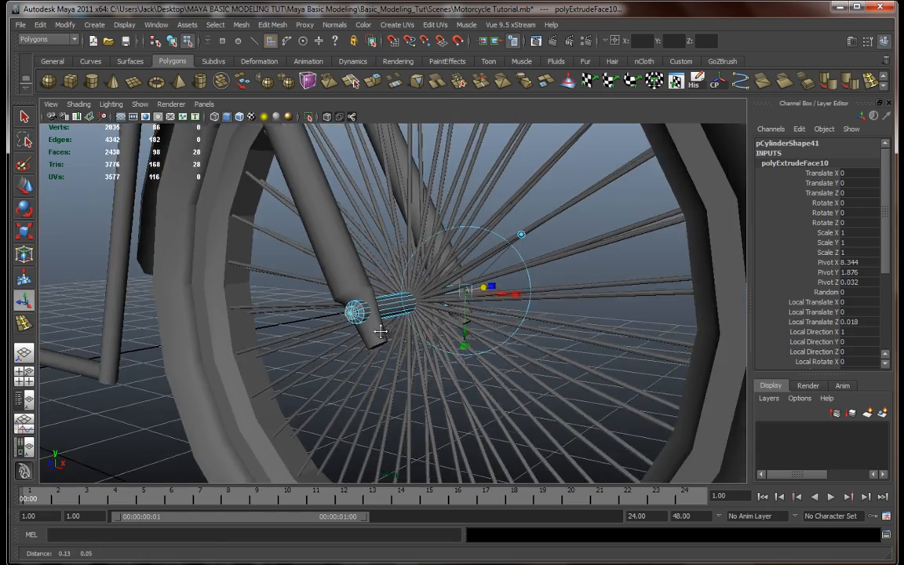
left_click_drag(377, 329, 411, 333, "alt")
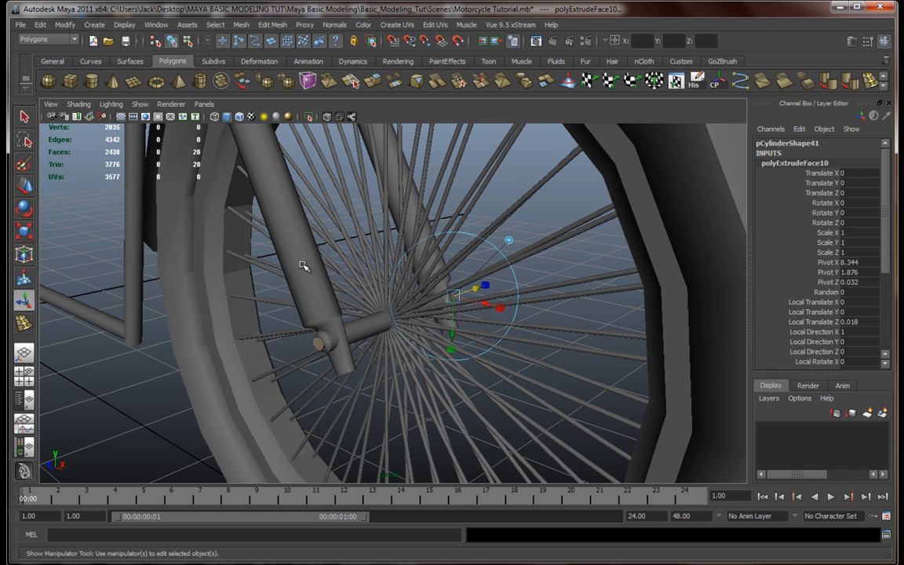
left_click(276, 239)
left_click_drag(414, 298, 477, 299, "alt")
right_click_drag(478, 298, 442, 307, "alt")
left_click_drag(444, 307, 539, 313, "alt")
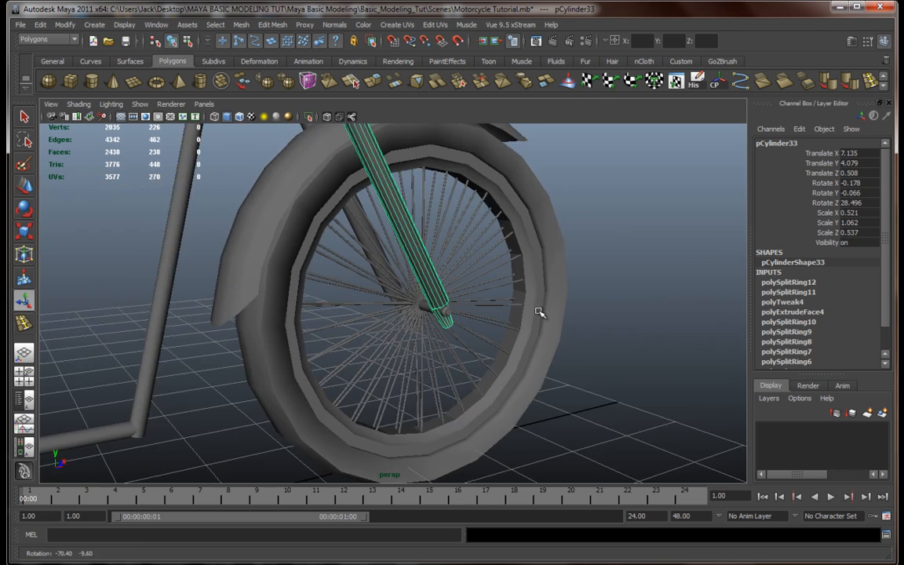
right_click_drag(539, 313, 484, 318, "alt")
middle_click_drag(484, 319, 510, 292, "alt")
left_click(559, 321)
right_click_drag(563, 323, 538, 325, "alt")
left_click_drag(539, 326, 342, 272, "alt")
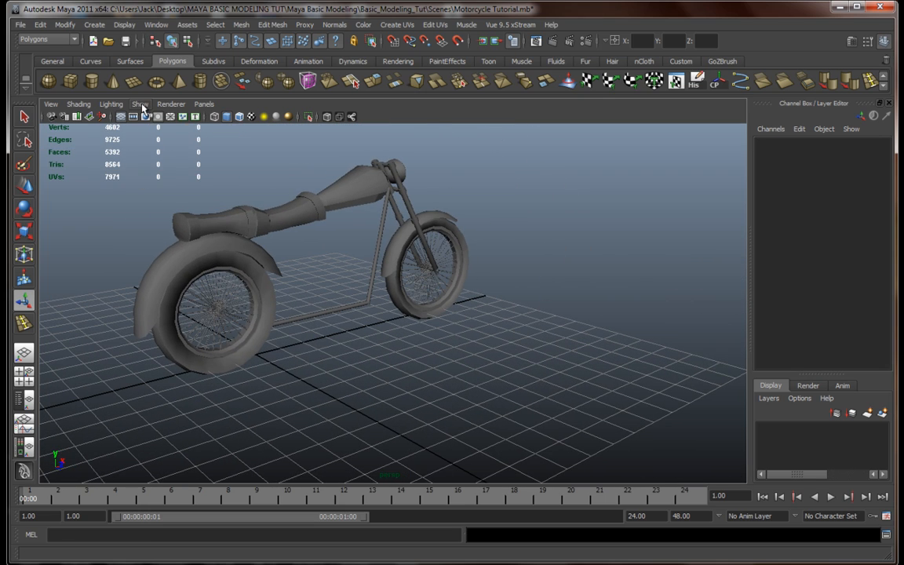
Step: Create a thin polygon cylinder disc on the grid beside the motorcycle, at about X 2.518, Z 7.143
left_click(91, 81)
mouse_move(446, 401)
left_mouse_down()
mouse_move(479, 399)
mouse_move(455, 381)
mouse_move(452, 393)
left_mouse_up()
middle_click_drag(469, 412, 477, 369, "alt")
key("f")
left_click_drag(493, 329, 445, 402, "alt")
scroll(443, 401, "down", 3)
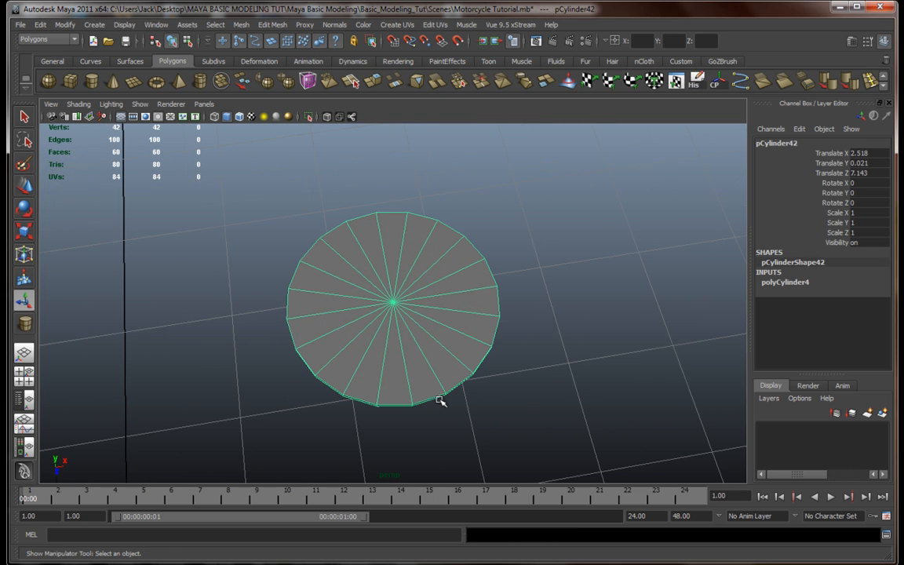
Step: Set the disc's Rotate X to 90 so it stands upright, parallel to the wheels
mouse_move(471, 333)
left_mouse_down("alt")
mouse_move(494, 322)
mouse_move(505, 299)
mouse_move(468, 327)
left_mouse_up("alt")
scroll(469, 327, "down", 4)
middle_click_drag(470, 327, 466, 365, "alt")
left_click_drag(501, 292, 534, 312, "alt")
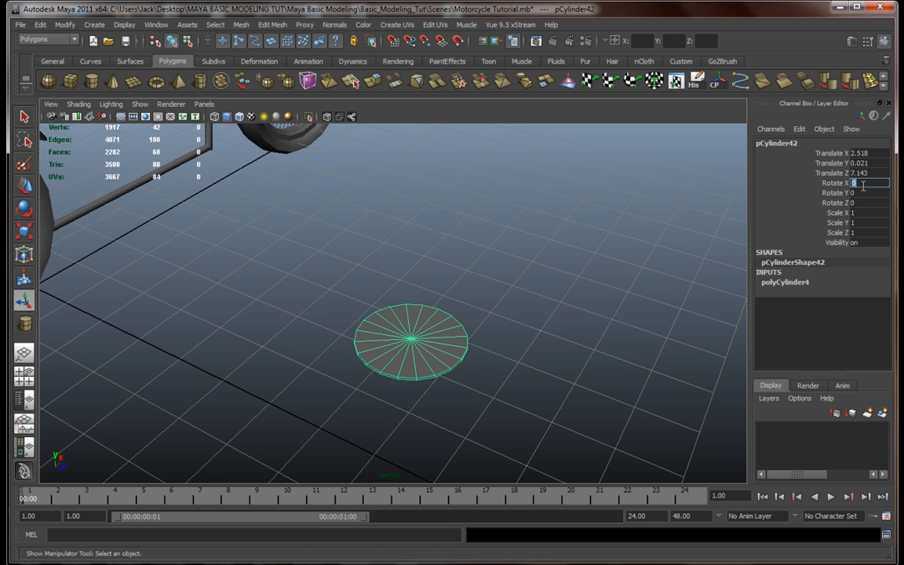
key("Return")
left_click_drag(325, 229, 339, 250, "alt")
scroll(339, 250, "down", 5)
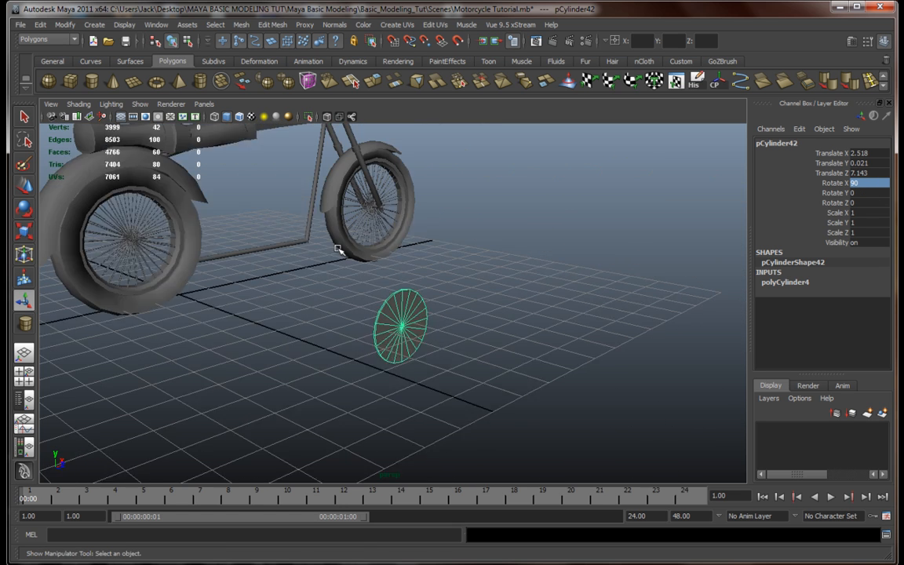
Step: Move the disc onto the front wheel's centre in the front view, to about X 8.356, Y 1.861
key("w")
key("space")
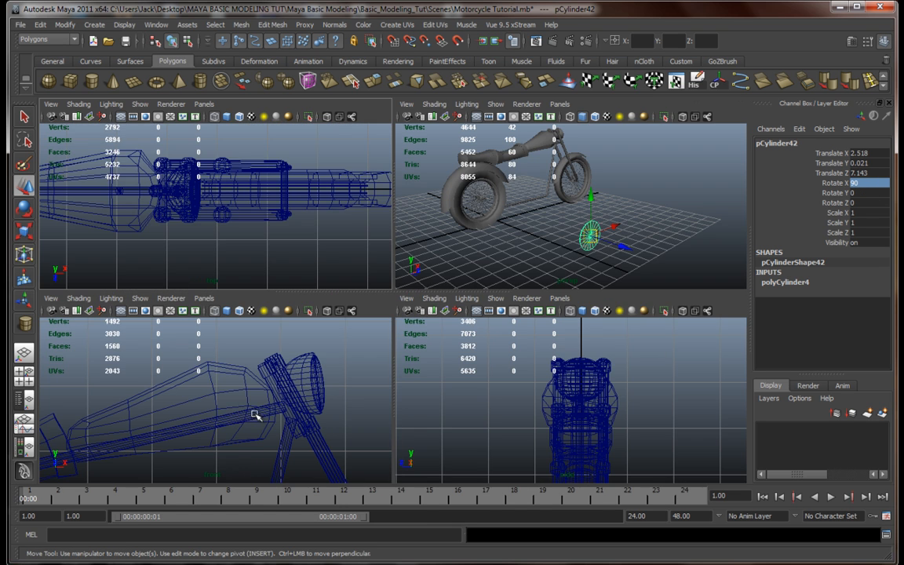
key("space")
scroll(424, 417, "down", 5)
left_click_drag(314, 421, 449, 375)
key("space")
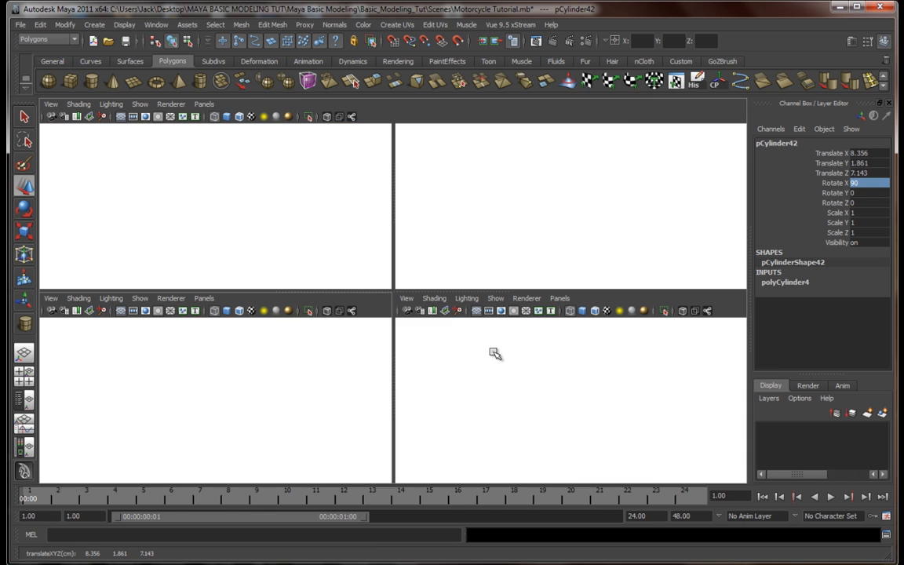
Step: Move the disc sideways into the front wheel in the side view, to about Z 0.273
key("space")
scroll(547, 429, "down", 4)
middle_click_drag(506, 415, 476, 351, "alt")
scroll(502, 343, "up", 4)
left_click_drag(143, 338, 335, 348)
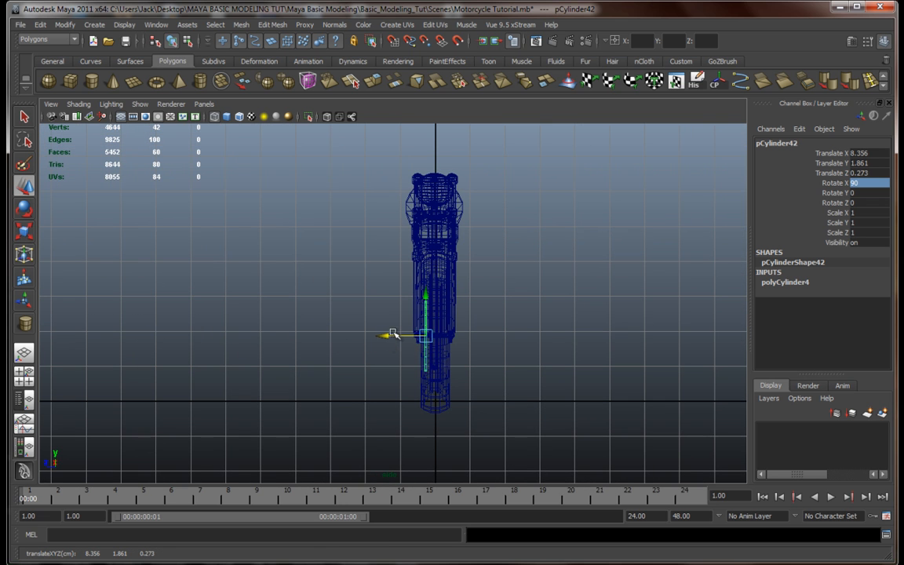
key("space")
key("space")
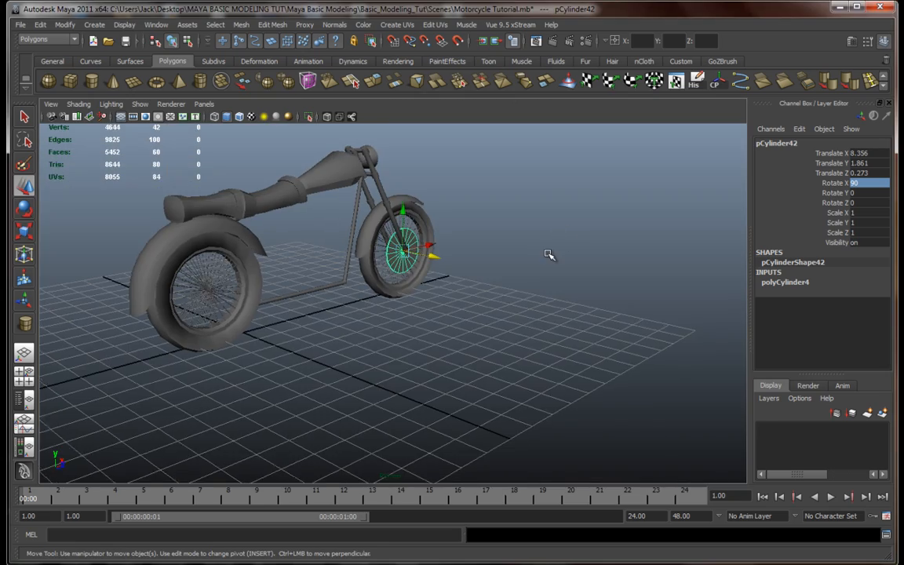
Step: Scale the disc down uniformly to about 0.409 around the front hub
key("f")
left_click_drag(541, 257, 425, 252, "alt")
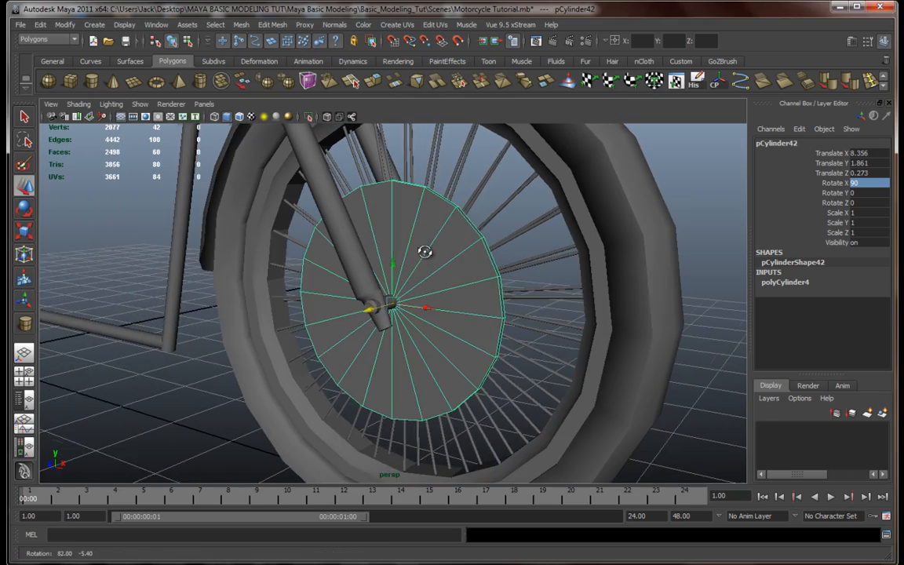
scroll(424, 251, "down", 3)
key("r")
left_click_drag(392, 303, 331, 304)
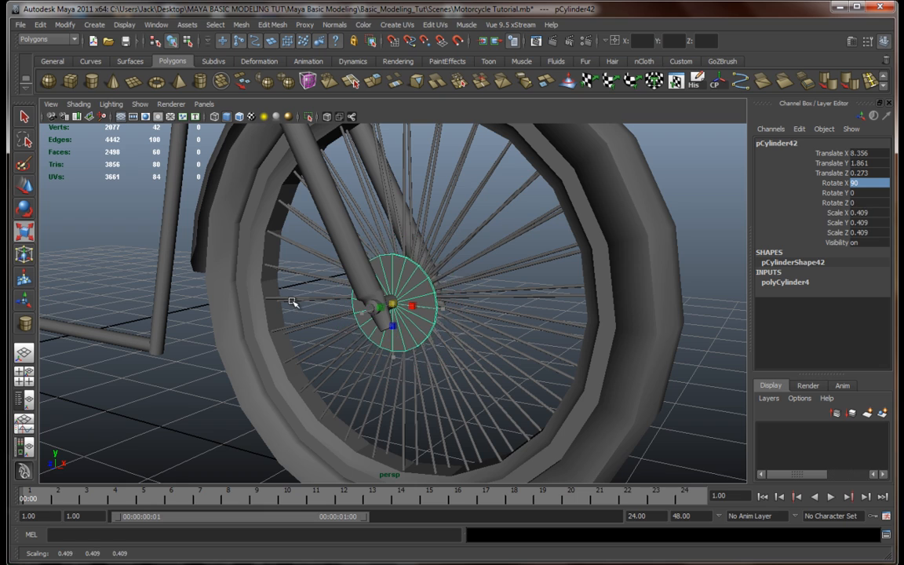
Step: Move the disc inward along the axle to about Z 0.101 and scale it uniformly to about 0.368
left_click_drag(400, 279, 492, 288, "alt")
key("w")
key("r")
scroll(424, 302, "down", 5)
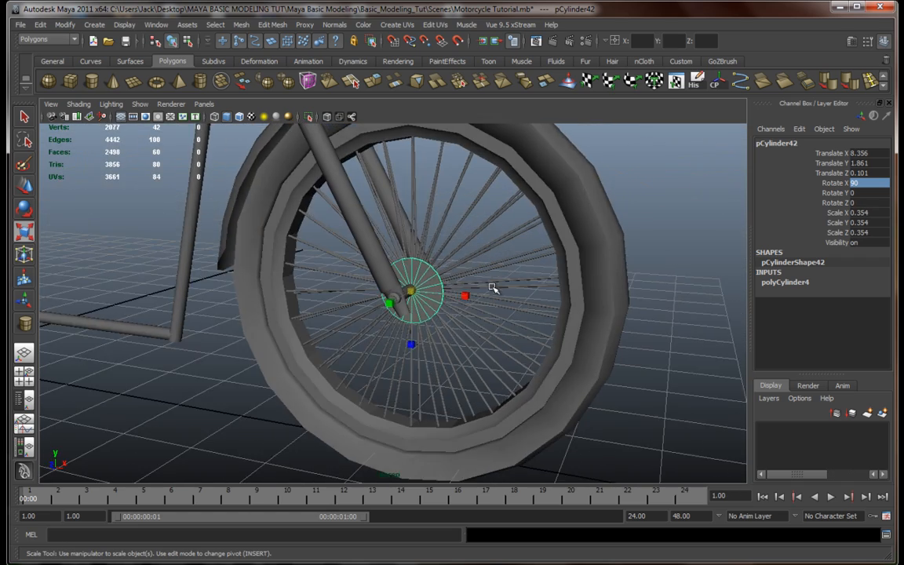
scroll(492, 288, "up", 5)
mouse_move(436, 278)
left_mouse_down()
mouse_move(435, 287)
mouse_move(484, 294)
mouse_move(455, 302)
mouse_move(439, 283)
left_mouse_up()
Step: Duplicate the hub disc and move the copy to the other side of the spokes, at about Z -0.05
key("ctrl+d")
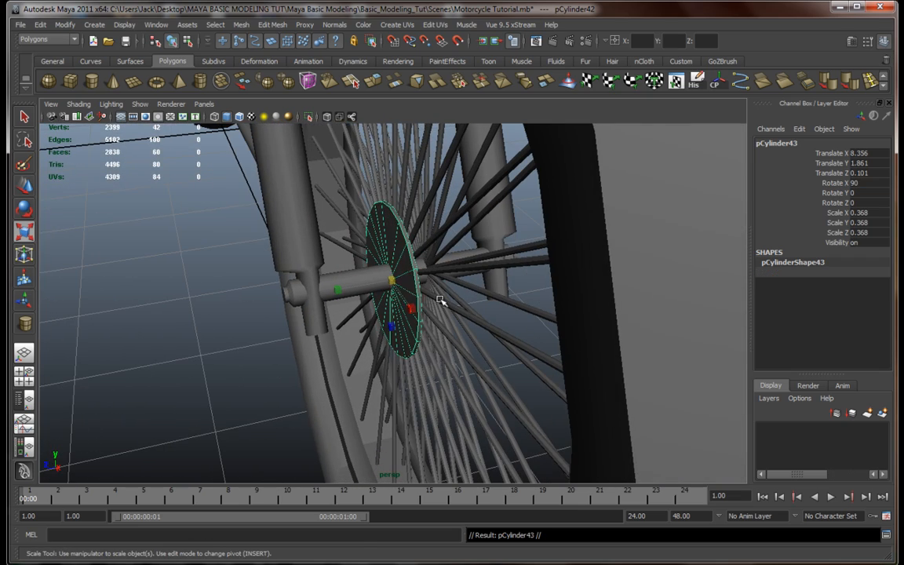
key("w")
mouse_move(403, 283)
left_mouse_down("alt")
mouse_move(371, 274)
mouse_move(390, 291)
left_mouse_up("alt")
left_click_drag(442, 303, 437, 299)
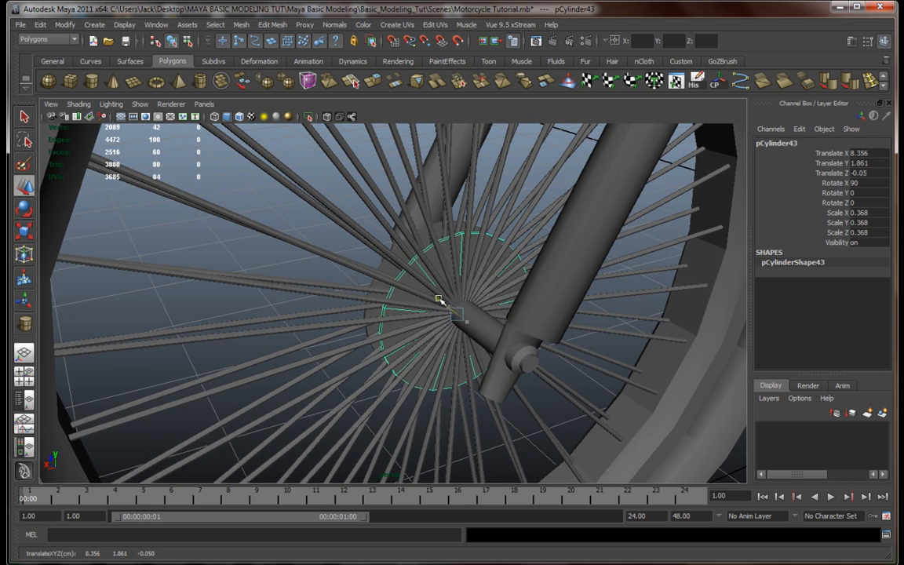
Step: Select the hub disc on the near side of the front wheel and shift it along the axle to about Z 0.097
left_click_drag(421, 333, 440, 304, "alt")
left_click_drag(396, 334, 514, 327, "alt")
left_click(416, 320)
left_click(480, 307)
left_click(410, 334)
left_click_drag(375, 349, 323, 314)
left_click_drag(397, 280, 483, 308, "alt")
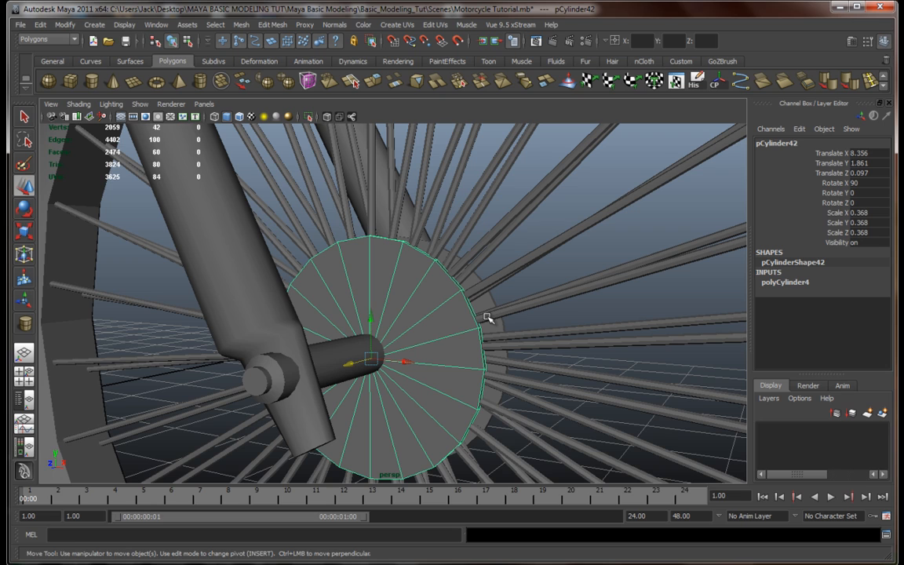
Step: Create a polygon cylinder on the ground beside the motorcycle, with a radius of about 0.763 and a height of about 1.573
right_click_drag(538, 361, 419, 369, "alt")
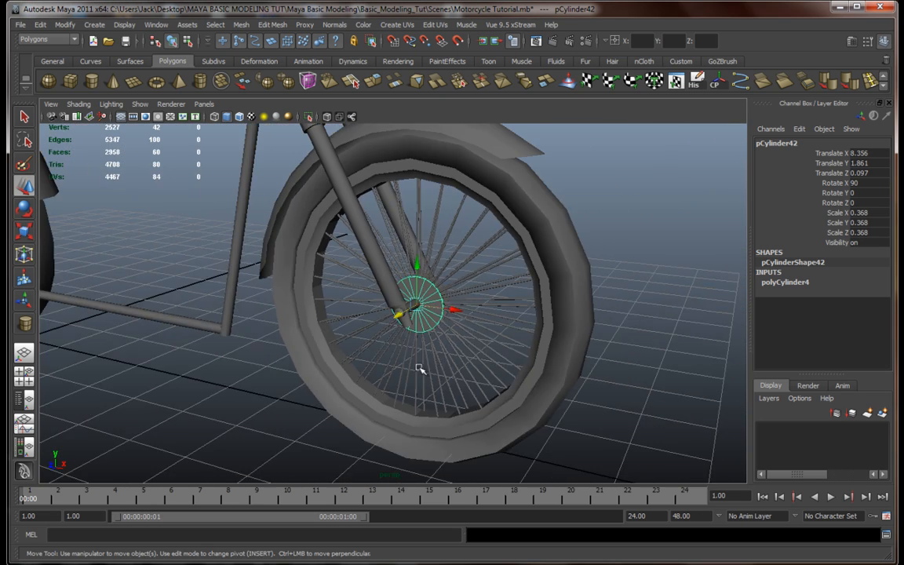
left_click_drag(420, 368, 438, 365, "alt")
right_click_drag(438, 365, 400, 362, "alt")
middle_click_drag(435, 360, 520, 329, "alt")
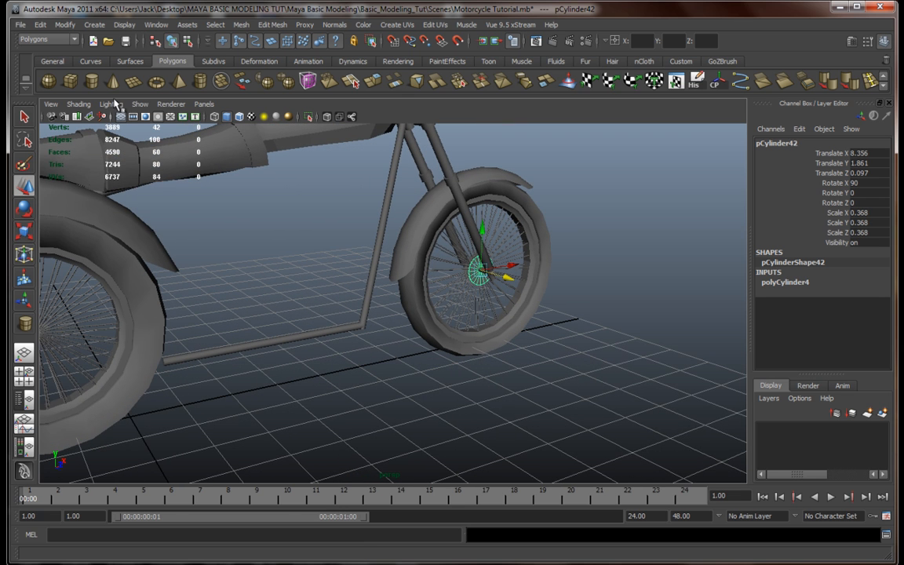
left_click(92, 81)
left_click_drag(427, 245, 431, 338, "alt")
scroll(427, 332, "down", 4)
middle_click_drag(455, 385, 431, 359, "alt")
scroll(431, 359, "up", 4)
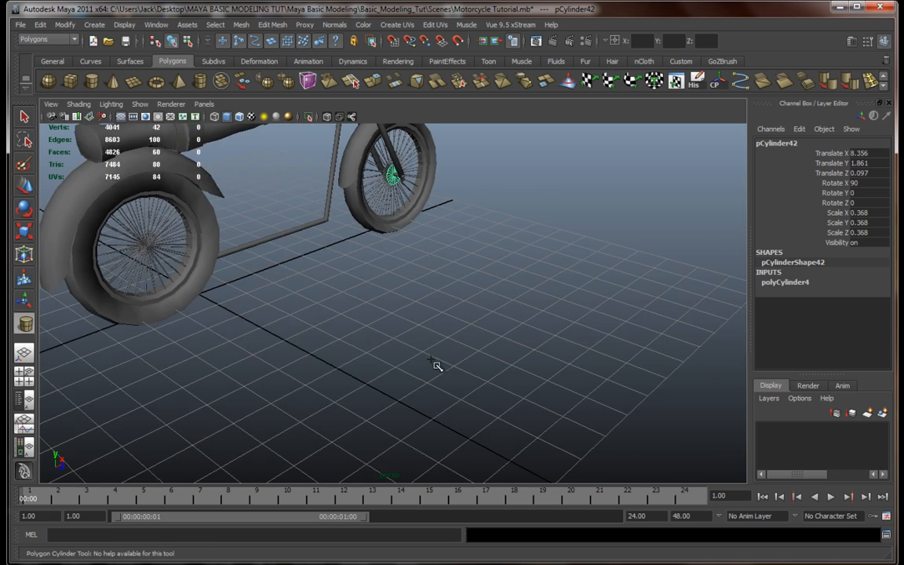
left_click_drag(446, 368, 463, 262)
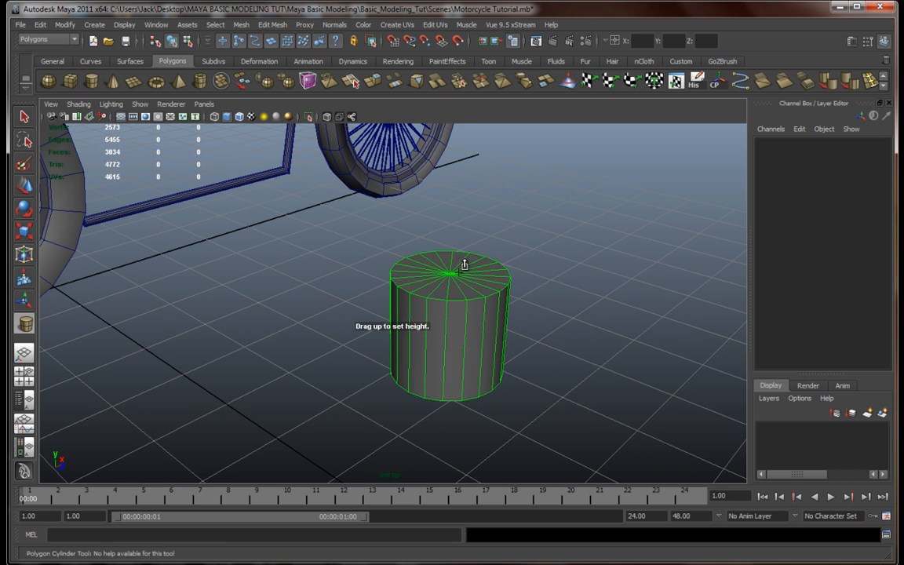
key("w")
scroll(431, 329, "up", 6)
scroll(453, 338, "down", 6)
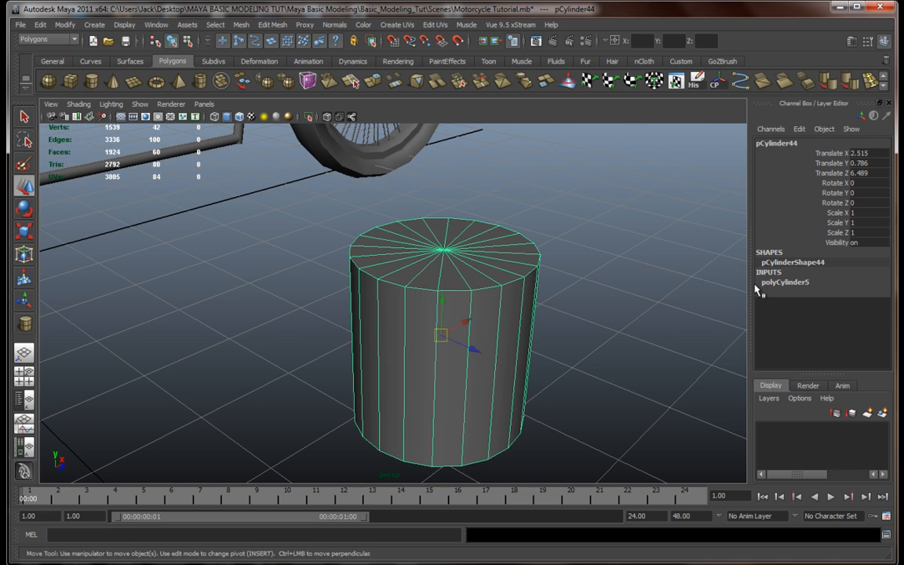
Step: Try 6 and 8 axis subdivisions on the new cylinder, settling on 7
left_click(784, 282)
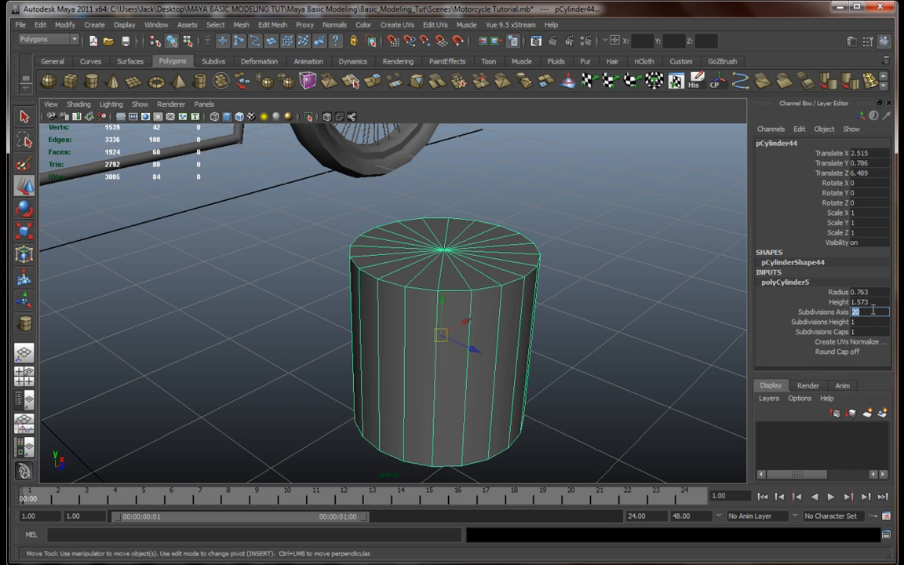
key("Return")
left_click_drag(482, 289, 460, 313, "alt")
middle_click_drag(460, 313, 485, 259, "alt")
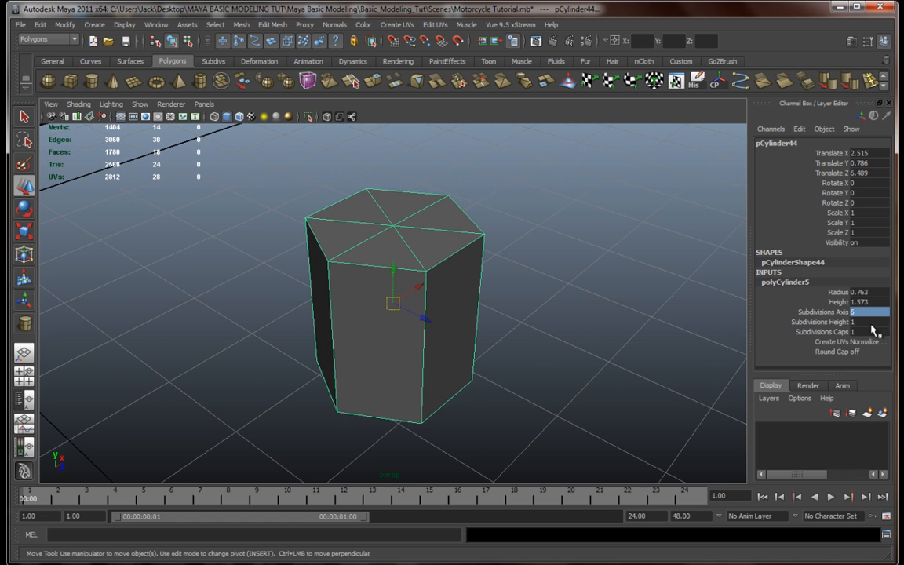
type("8")
key("Return")
left_click_drag(554, 322, 423, 329, "alt")
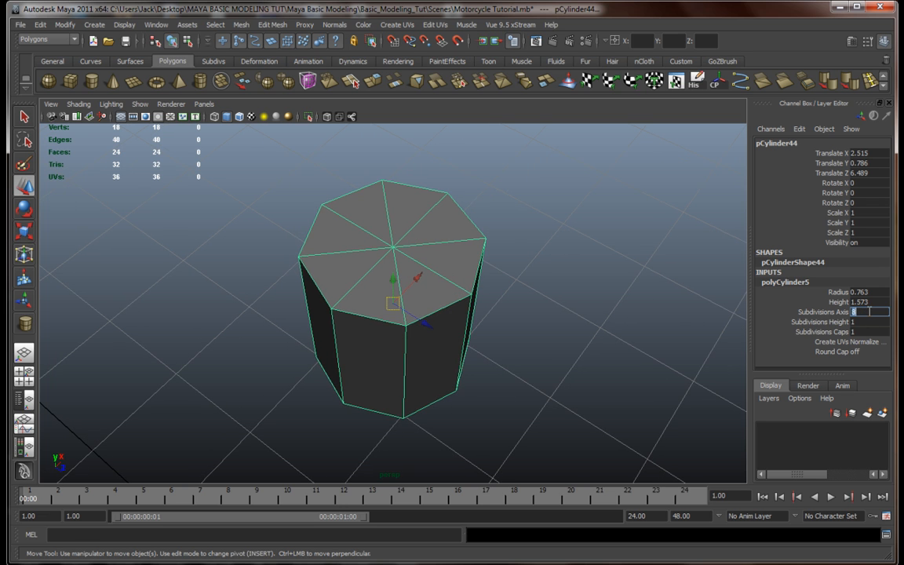
left_click(869, 312)
type("7")
key("Return")
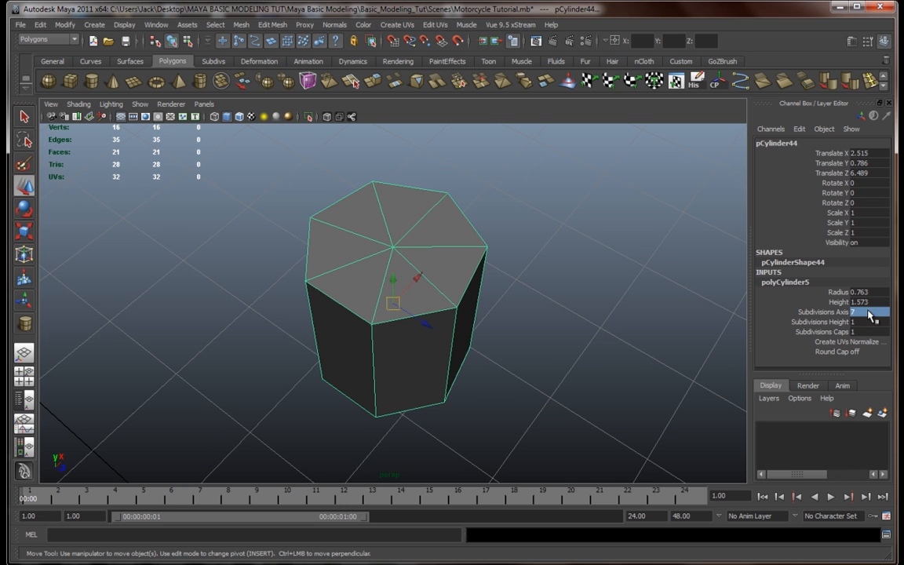
Step: Extrude all seven top cap faces of the cylinder and scale them inward to form an inset ring
left_click_drag(421, 281, 447, 268, "alt")
mouse_move(447, 268)
middle_mouse_down("alt")
mouse_move(502, 304)
mouse_move(455, 286)
middle_mouse_up("alt")
scroll(481, 312, "up", 2)
left_click_drag(455, 287, 459, 248, "alt")
right_click_drag(459, 248, 469, 290)
left_click_drag(467, 282, 443, 268, "alt")
left_click(444, 267)
left_click(387, 254, "shift")
left_click(377, 220, "shift")
left_click(392, 189, "shift")
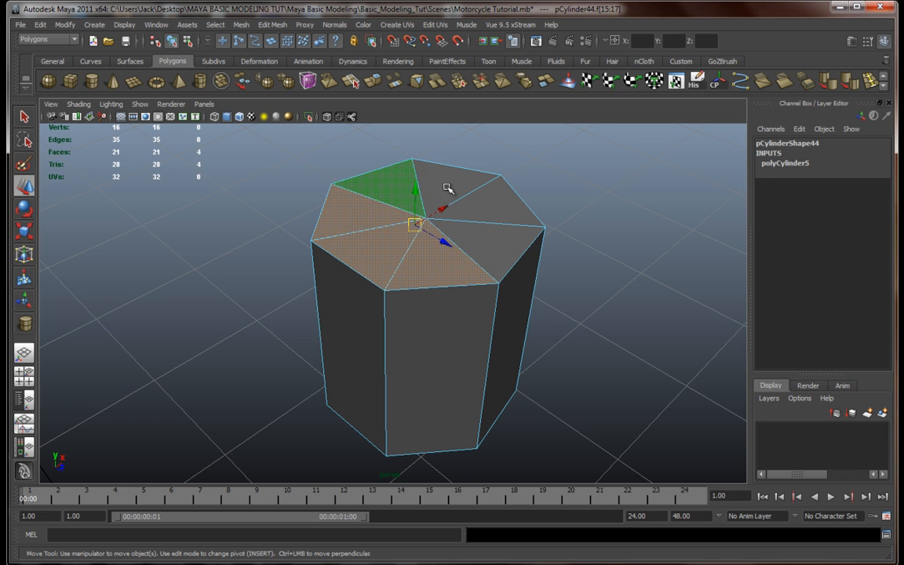
left_click(449, 188, "shift")
left_click(500, 208, "shift")
left_click(497, 246, "shift")
middle_click_drag(490, 269, 509, 305, "alt")
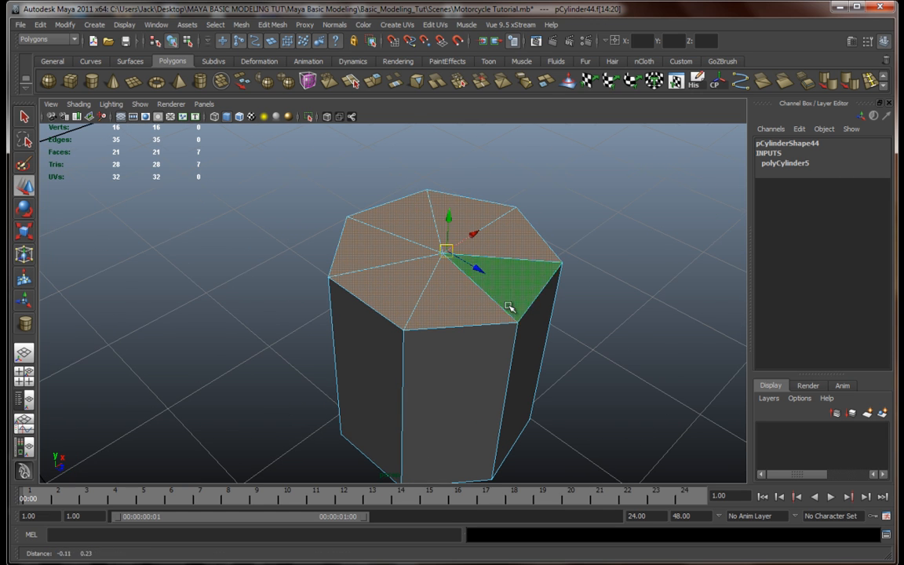
left_click(374, 84)
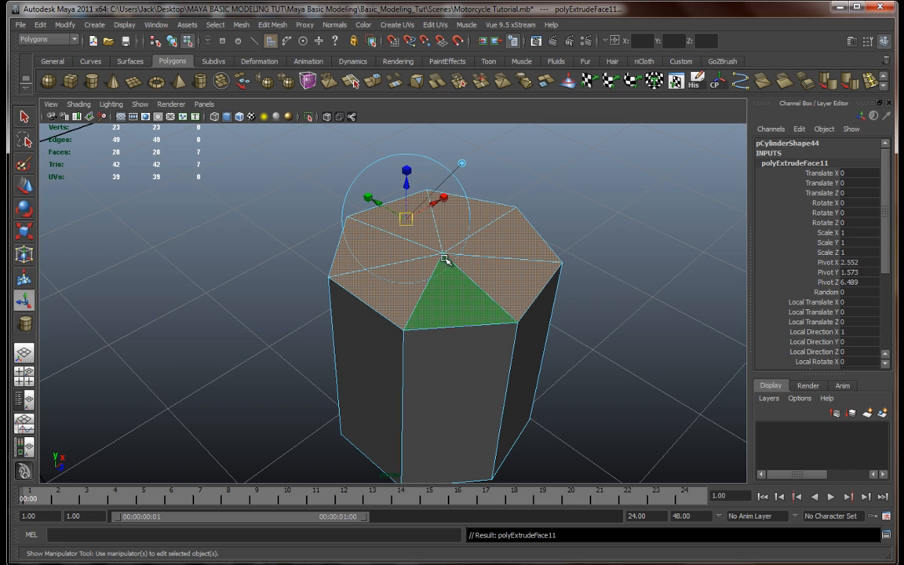
left_click_drag(447, 249, 418, 249)
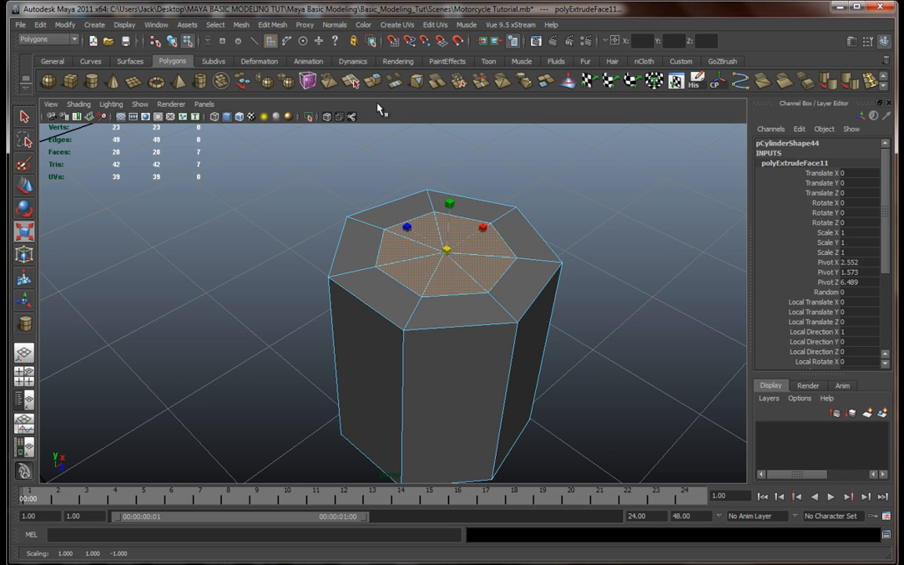
Step: Extrude the inset cap faces again, raise them into a short stepped head, and return to object mode
left_click(373, 84)
key("w")
mouse_move(452, 217)
left_mouse_down()
mouse_move(453, 195)
mouse_move(444, 230)
mouse_move(353, 216)
mouse_move(561, 261)
mouse_move(480, 250)
mouse_move(456, 230)
left_mouse_up()
left_click_drag(441, 182, 471, 279)
scroll(435, 171, "down", 5)
right_click(443, 290)
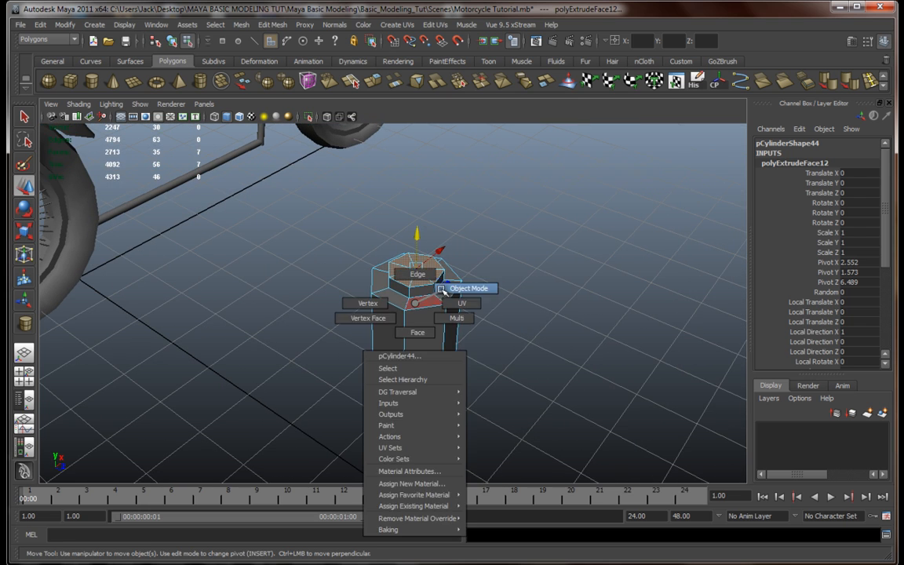
left_click(440, 291)
Step: Rotate the bolt 90 degrees about X and move it to the front wheel hub at about X 8.721, Y 2.064, Z 0.416
left_click_drag(448, 333, 328, 335, "alt")
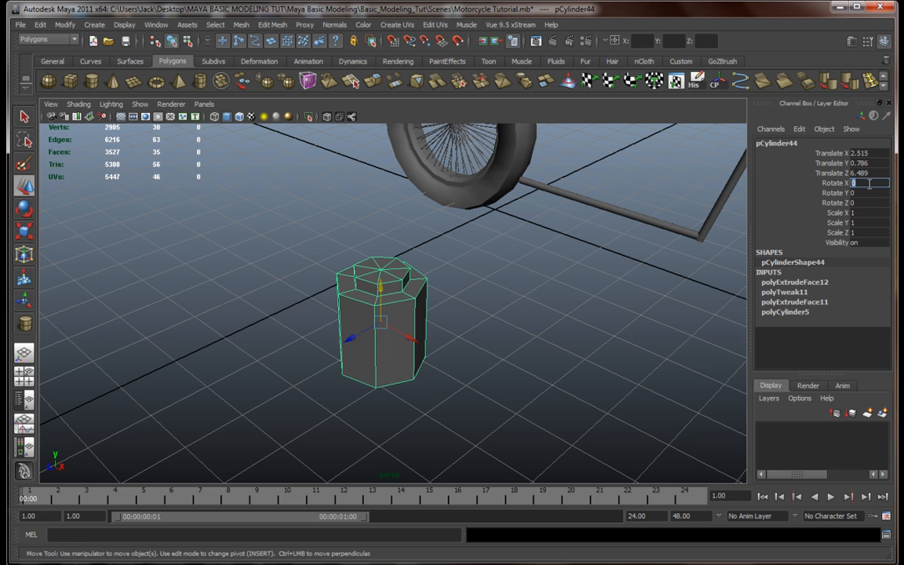
key("Return")
left_click_drag(604, 309, 584, 297, "alt")
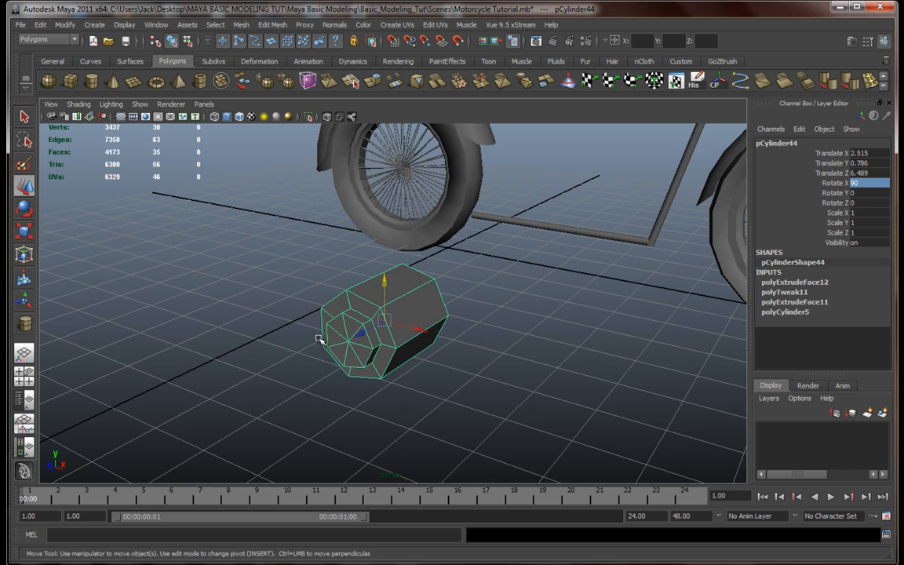
key("space")
left_click_drag(179, 454, 261, 430)
left_click(493, 415)
left_click_drag(493, 416, 586, 414)
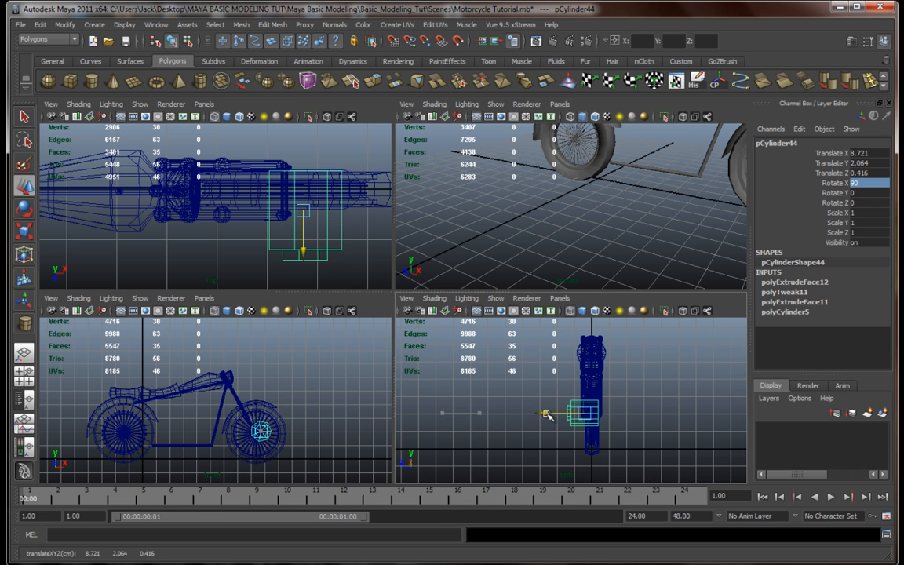
key("space")
key("f")
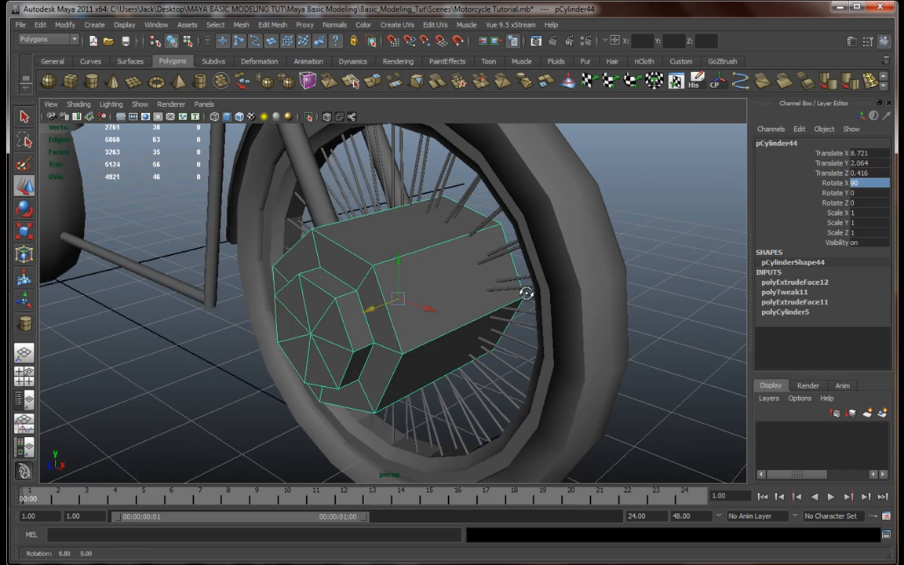
Step: Scale the bolt down uniformly to about 0.014 at the front hub
key("r")
left_click_drag(402, 300, 331, 302)
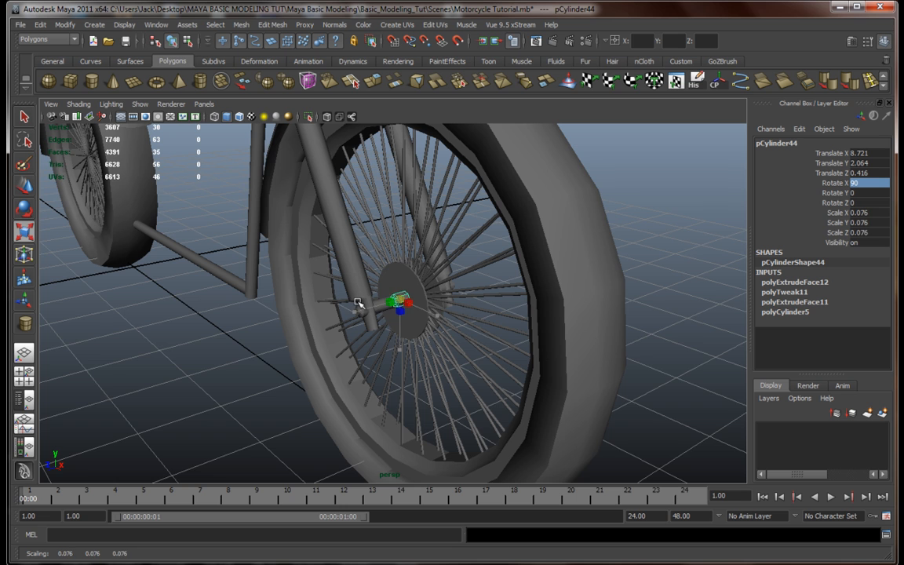
key("f")
left_click_drag(396, 306, 332, 303)
left_click_drag(395, 297, 332, 270)
Step: Move the bolt along the axle toward the hub disc to about Z 0.233 and enlarge it uniformly
key("w")
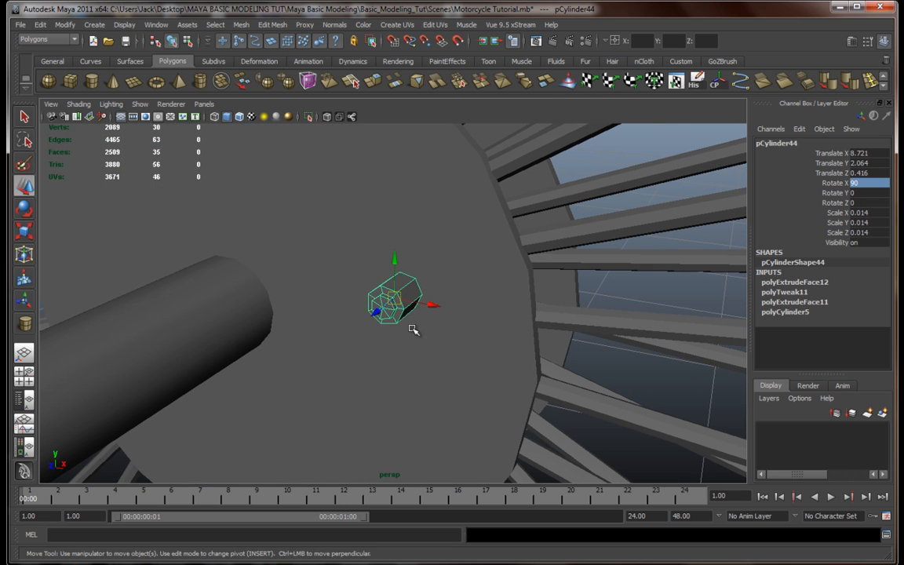
left_click_drag(375, 312, 477, 326)
key("f")
scroll(470, 336, "down", 8)
left_click_drag(428, 350, 423, 340, "alt")
scroll(425, 349, "up", 3)
key("r")
scroll(403, 340, "up", 5)
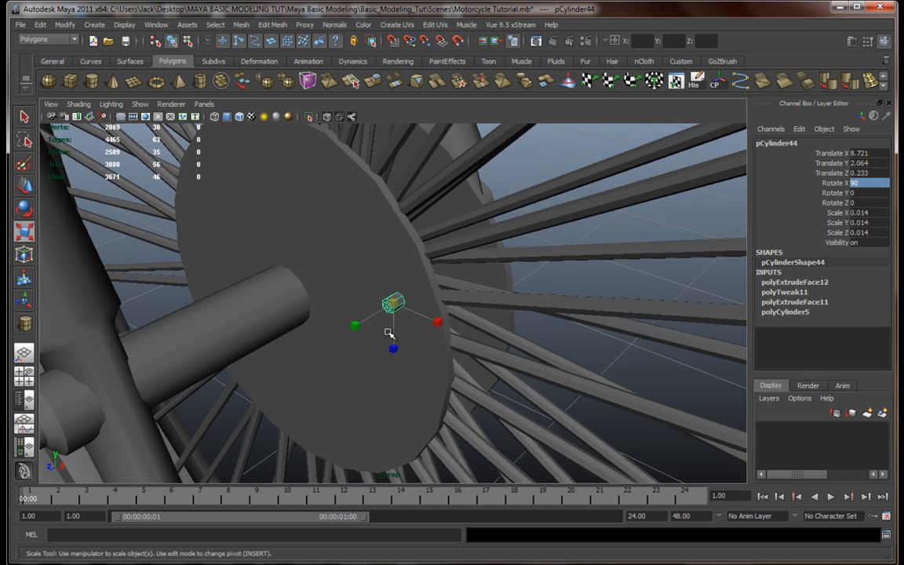
left_click_drag(394, 306, 439, 350)
key("w")
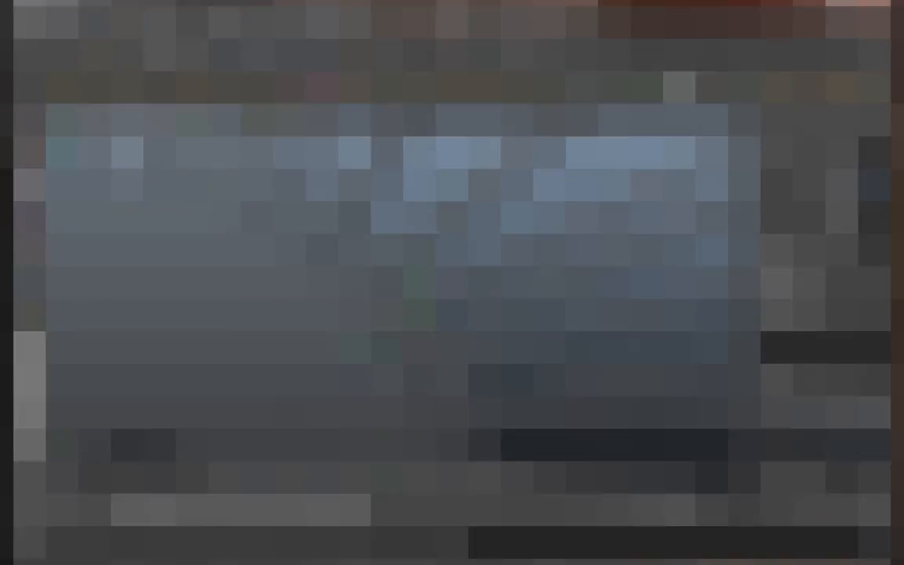
Step: Slide the bolt along the X axis to about X 1.466 from the grid origin
left_click_drag(508, 359, 486, 333, "alt")
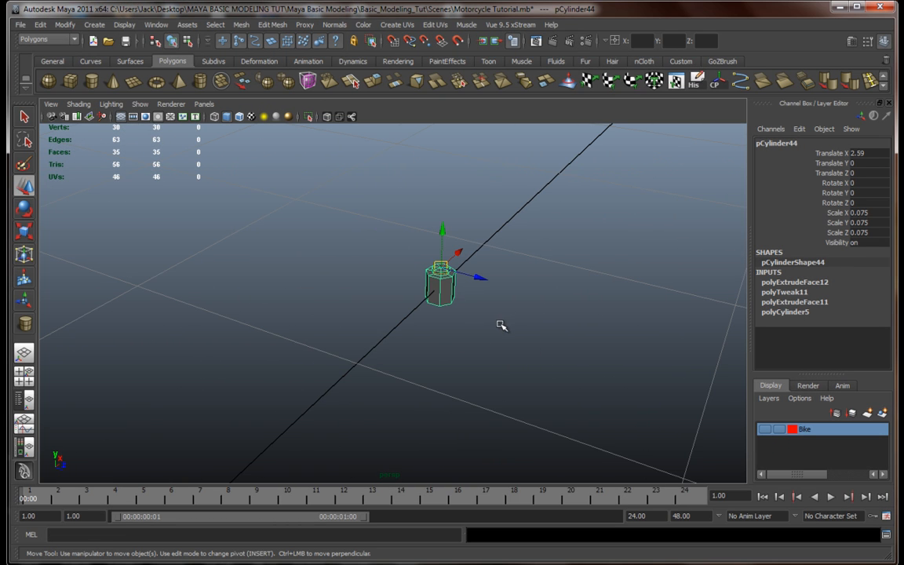
scroll(484, 328, "down", 4)
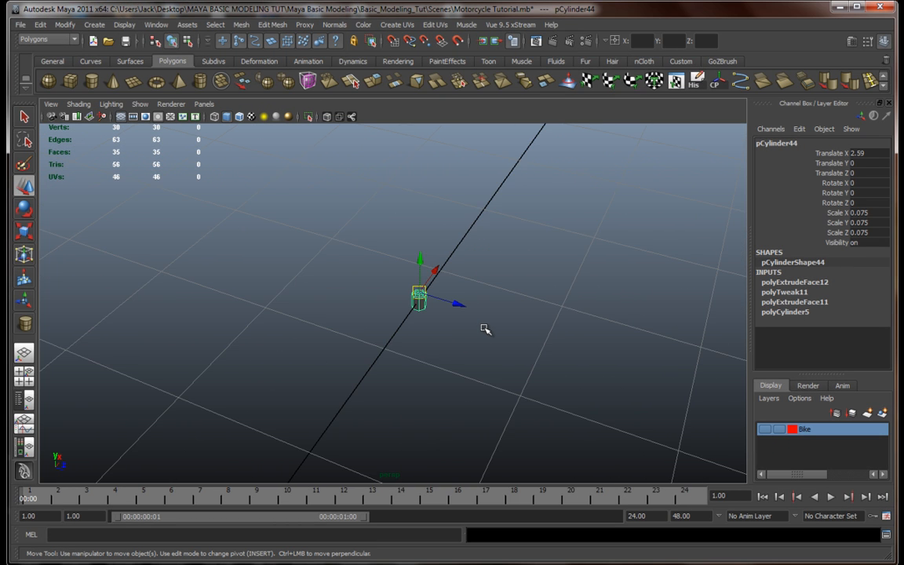
middle_click_drag(460, 338, 512, 309, "alt")
left_click_drag(519, 322, 431, 307, "alt")
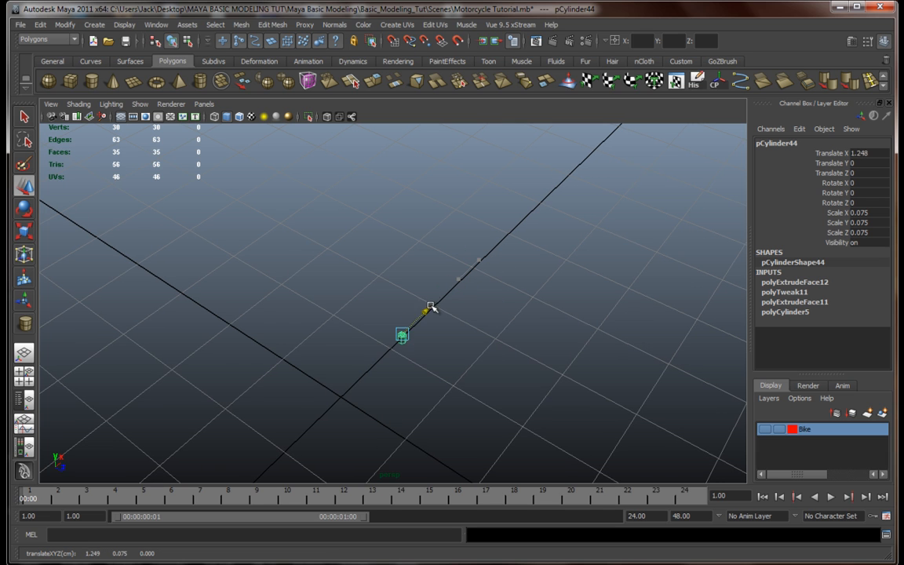
left_click_drag(468, 349, 486, 318, "alt")
left_click_drag(460, 226, 455, 232)
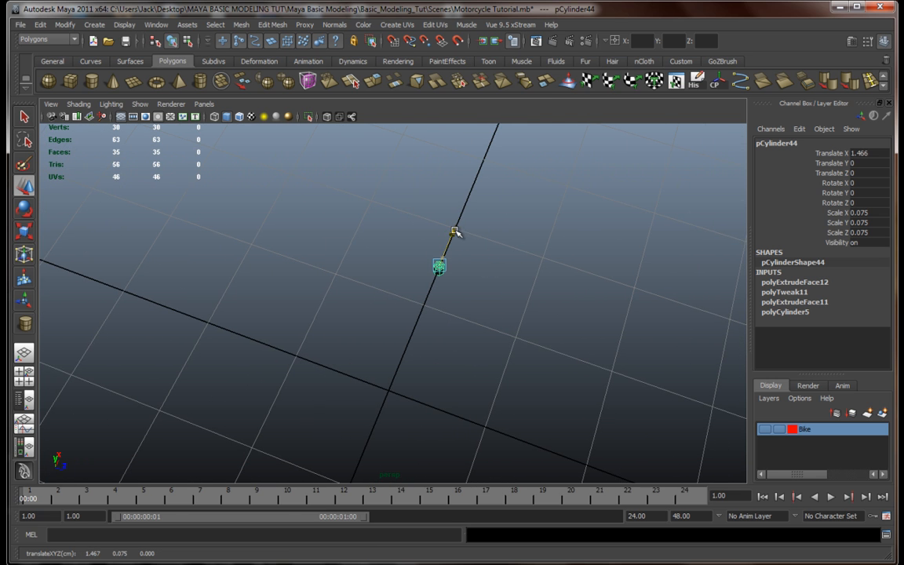
left_click_drag(490, 291, 296, 262, "alt")
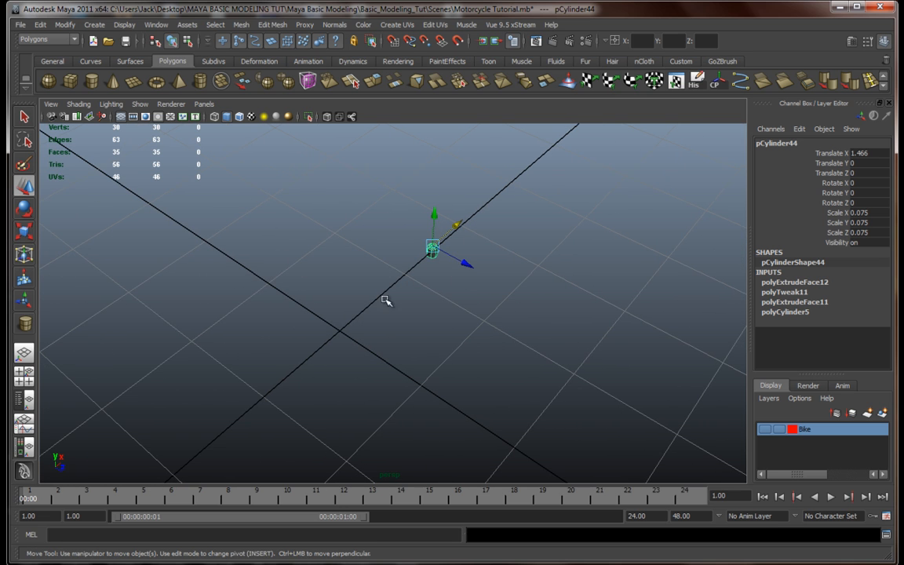
Step: Move the bolt's pivot point to the grid origin
left_click_drag(424, 293, 402, 317, "alt")
key("Insert")
left_click_drag(426, 261, 372, 334)
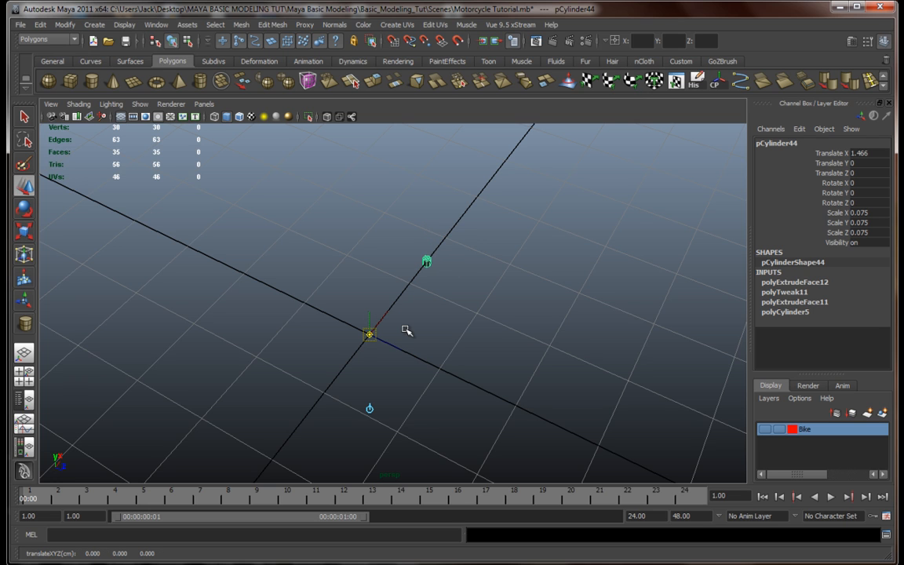
key("Insert")
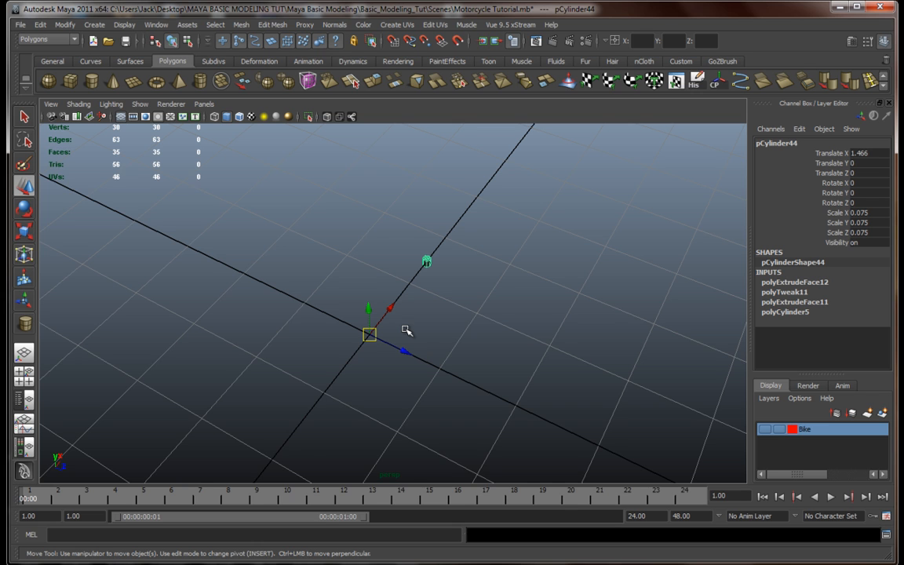
Step: Use Duplicate Special to copy the bolt into a full evenly spaced ring around the grid origin
middle_click_drag(447, 306, 477, 316, "alt")
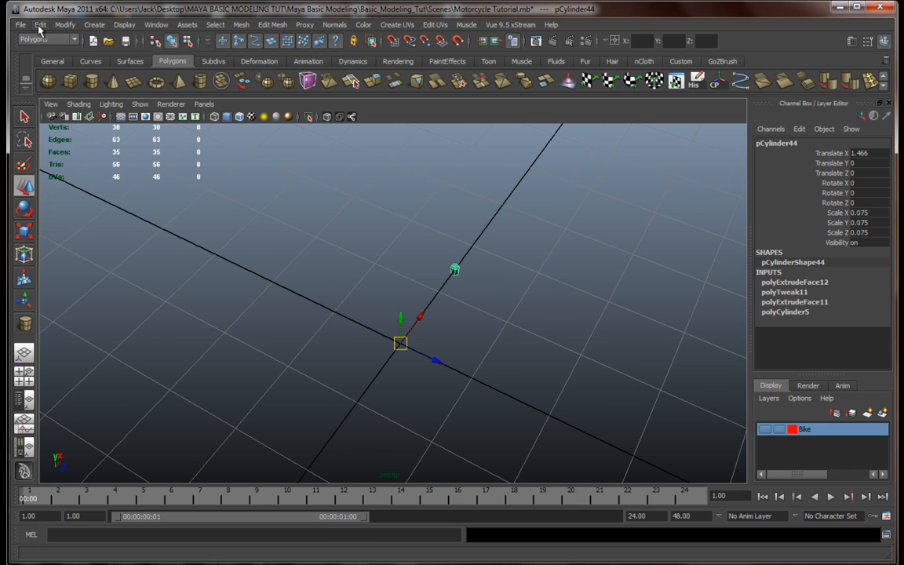
left_click(41, 26)
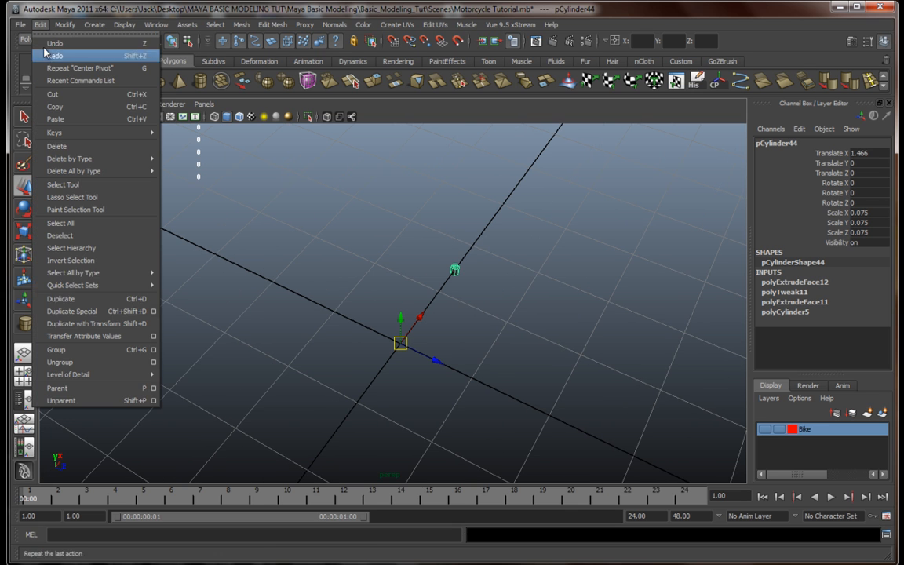
left_click(76, 313)
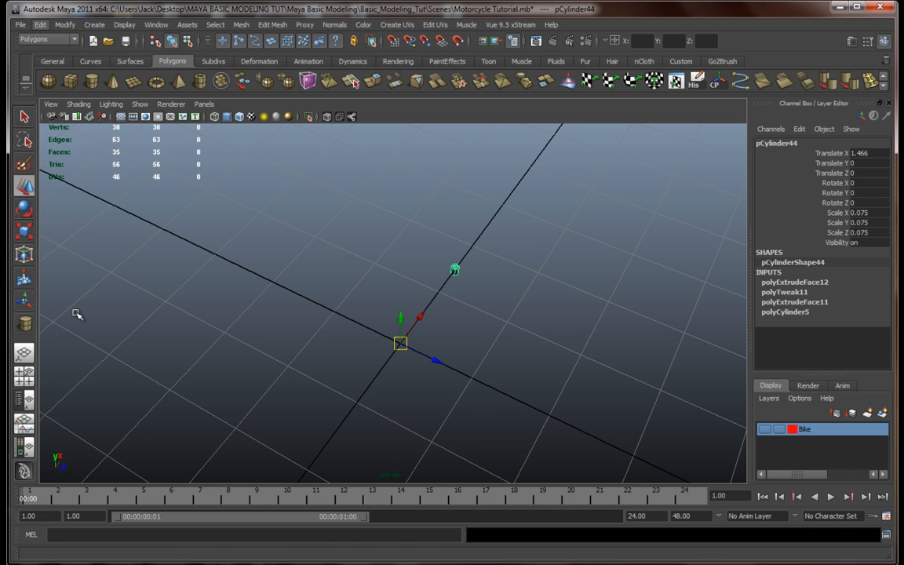
middle_click_drag(252, 313, 302, 339, "alt")
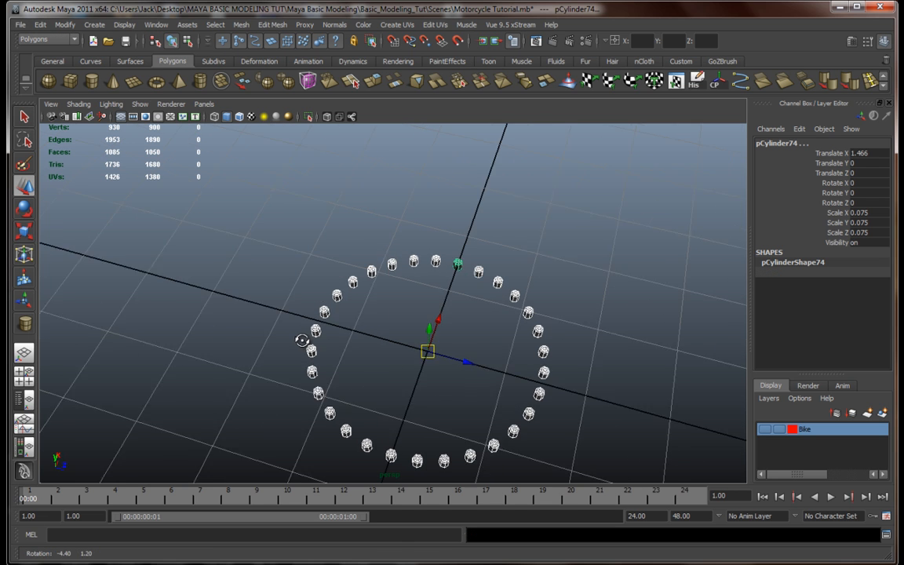
left_click(41, 25)
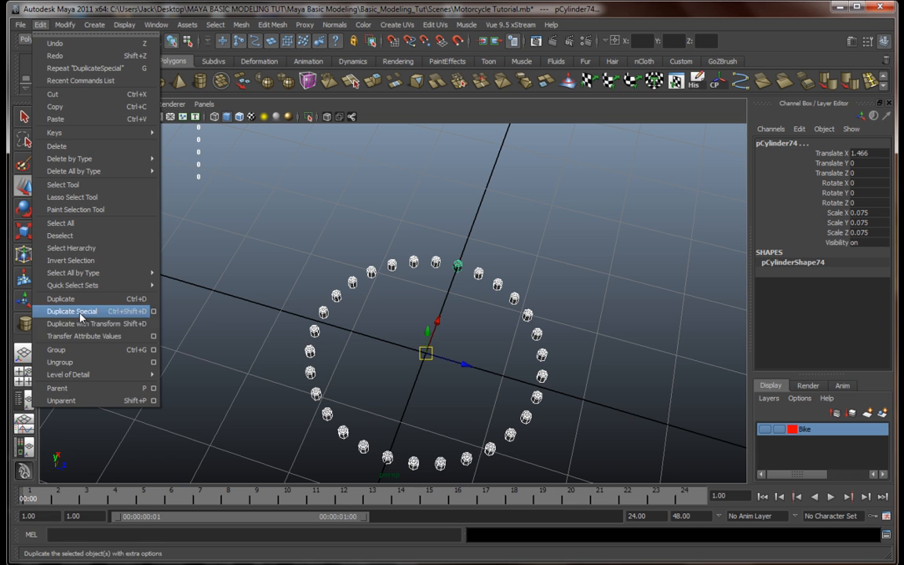
left_click(153, 312)
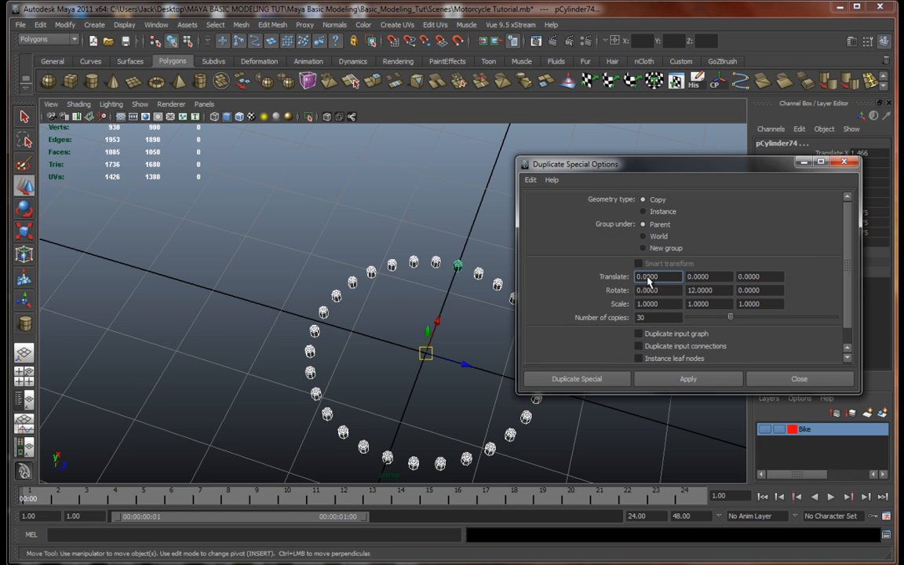
left_click(784, 382)
Step: Delete the extra bolt that overlaps the original one in the ring
left_click_drag(455, 322, 491, 329, "alt")
middle_click_drag(490, 330, 502, 300, "alt")
left_click_drag(502, 302, 479, 268, "alt")
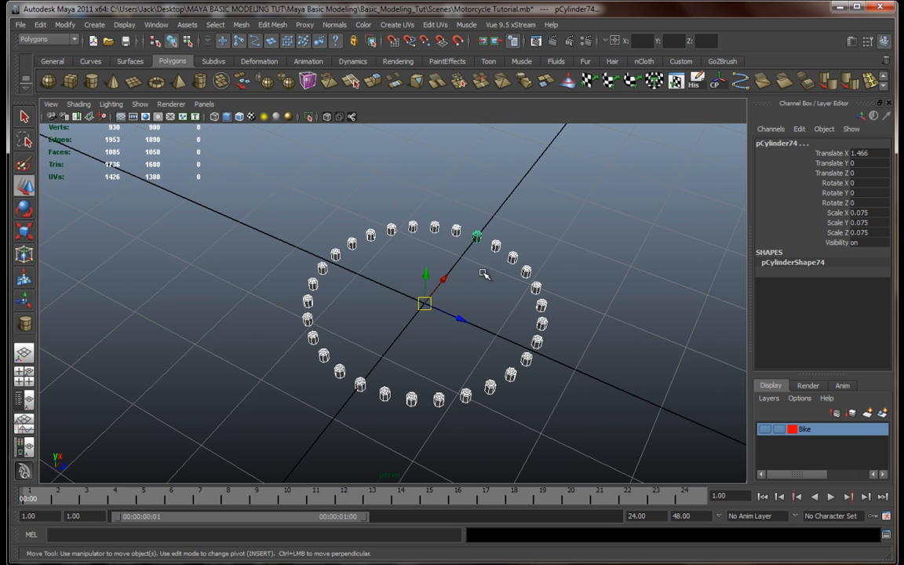
left_click(469, 237)
Step: Select all the bolts in the ring and combine them into a single mesh
left_click_drag(210, 194, 595, 431)
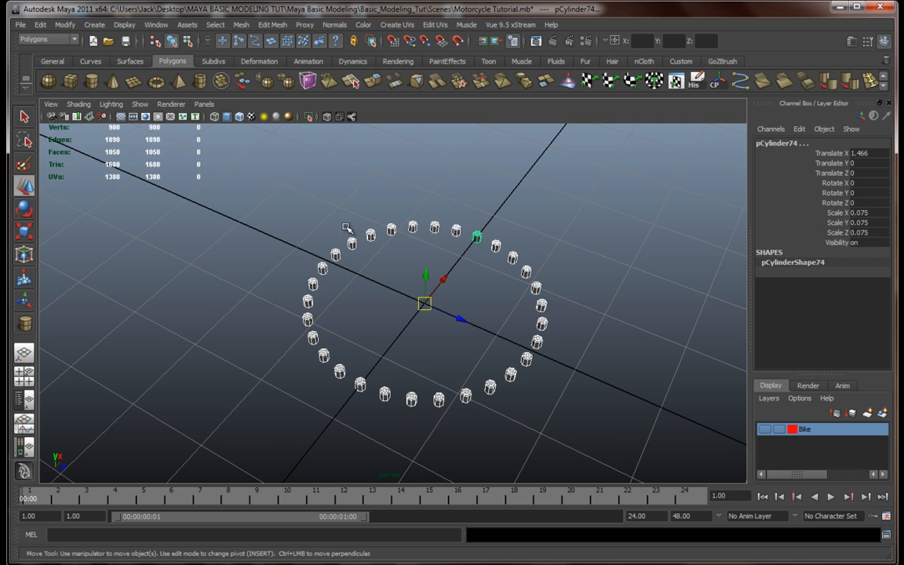
left_click(223, 82)
scroll(487, 301, "down", 5)
middle_click_drag(487, 300, 421, 305, "alt")
left_click_drag(422, 305, 440, 309, "alt")
scroll(439, 310, "up", 3)
middle_click_drag(439, 310, 478, 297, "alt")
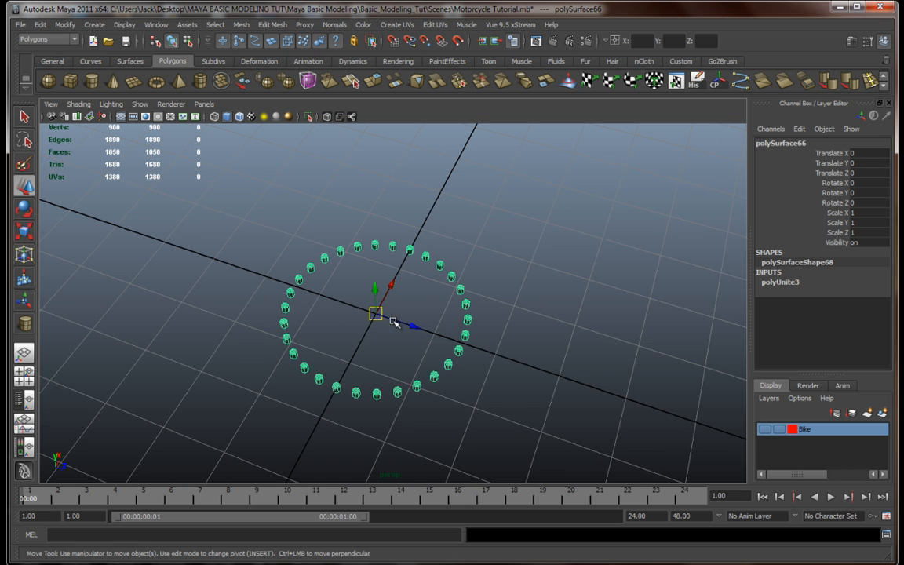
Step: Slide the combined bolt ring along the Z axis to about 8.944 and show the Bike layer
left_click_drag(425, 312, 632, 398, "alt")
right_click_drag(633, 399, 575, 370, "alt")
middle_click_drag(575, 369, 538, 358, "alt")
left_click_drag(475, 357, 570, 406)
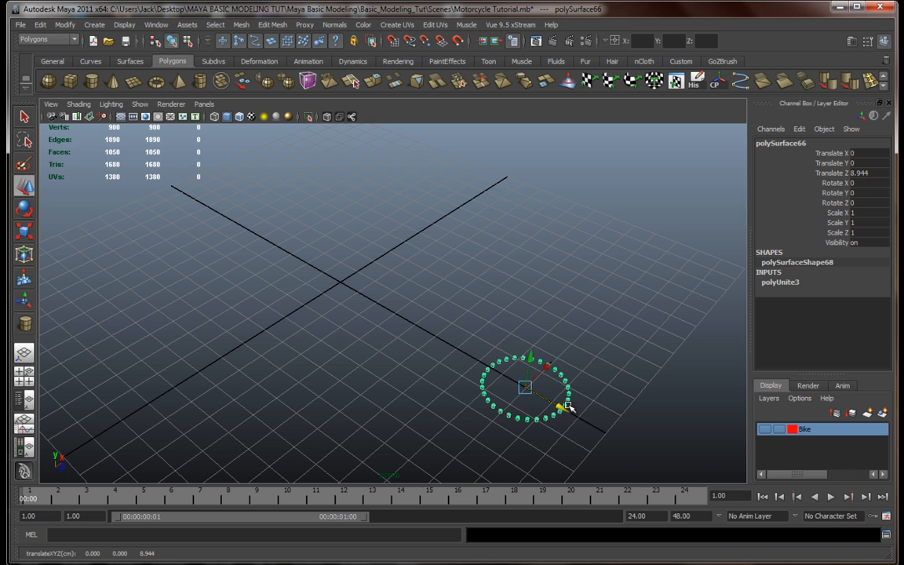
left_click(764, 429)
left_click_drag(486, 334, 413, 319, "alt")
Step: Set the bolt ring's X rotation to 90 and move it onto the front wheel's hub at about X 8.443, Y 1.825, Z 0.192
key("space")
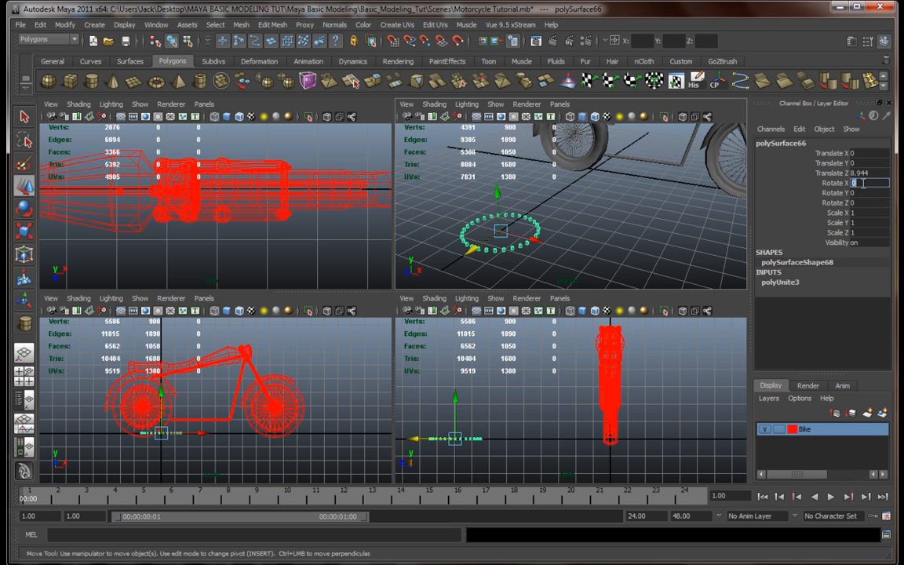
key("Return")
left_click_drag(162, 437, 275, 408)
left_click_drag(424, 412, 575, 408)
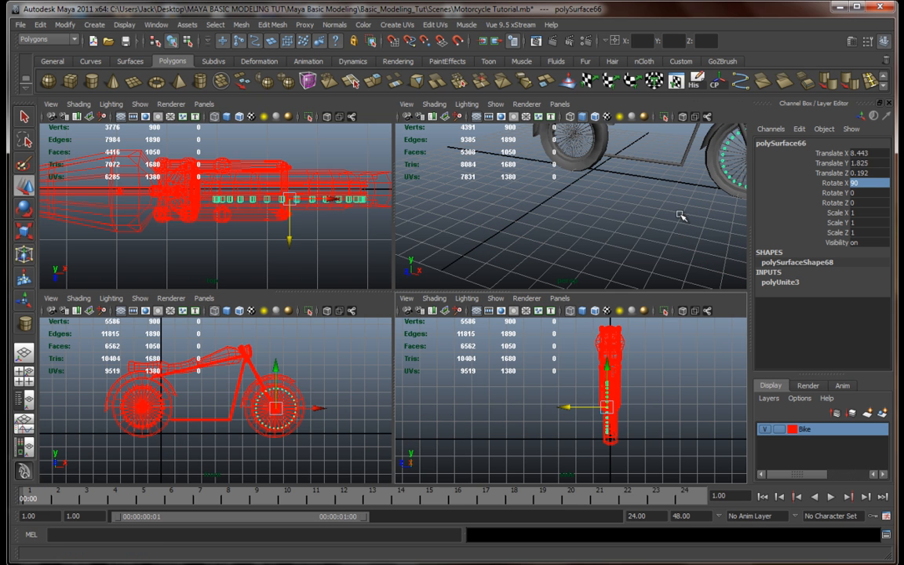
Step: Scale the bolt ring down uniformly to about 0.264 to match the size of the hub disc
key("f")
key("space")
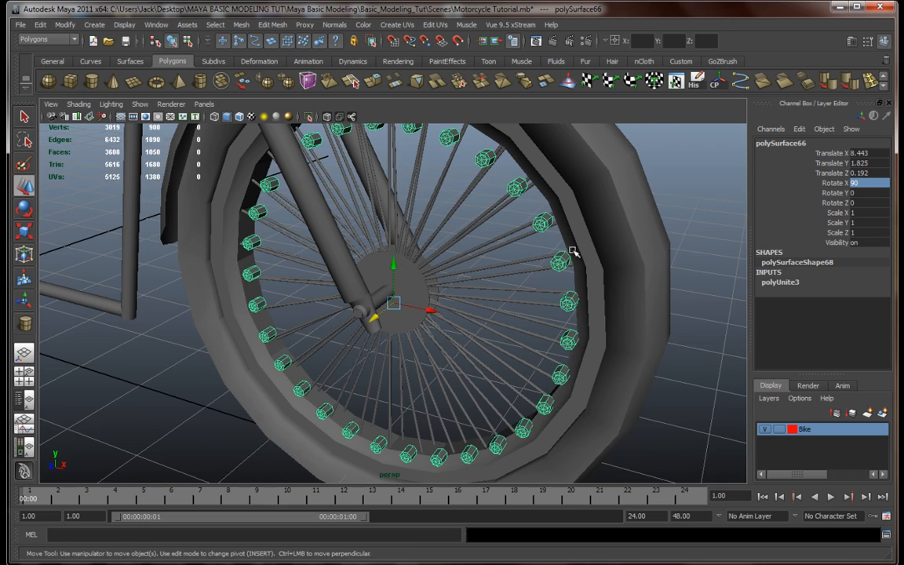
left_click_drag(573, 251, 452, 282, "alt")
key("r")
left_click_drag(428, 316, 232, 320)
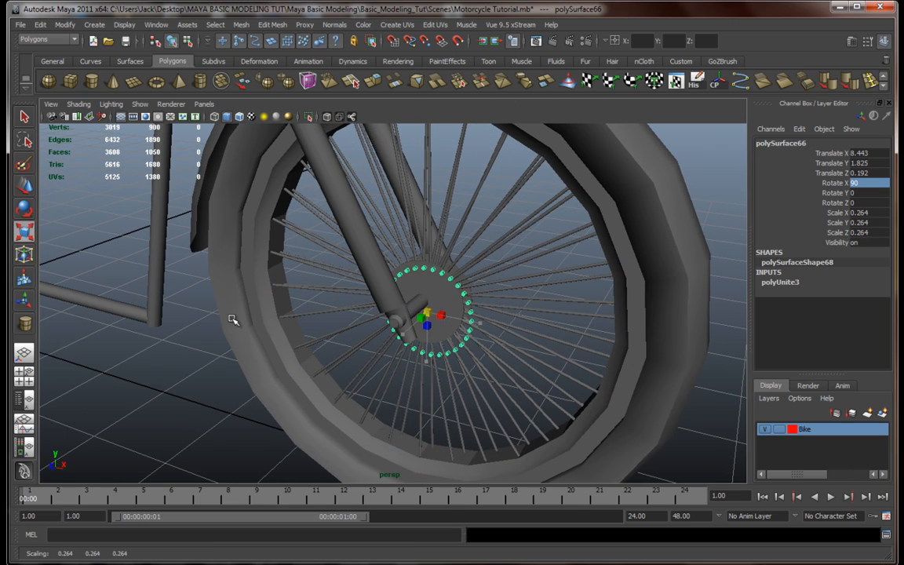
Step: Shrink the bolt ring further to about 0.202 and move it onto the hub disc's face at about Z 0.111
scroll(380, 291, "up", 2)
left_click_drag(471, 324, 497, 329)
key("w")
left_click_drag(495, 332, 437, 327, "alt")
key("r")
key("w")
left_click_drag(459, 291, 516, 297)
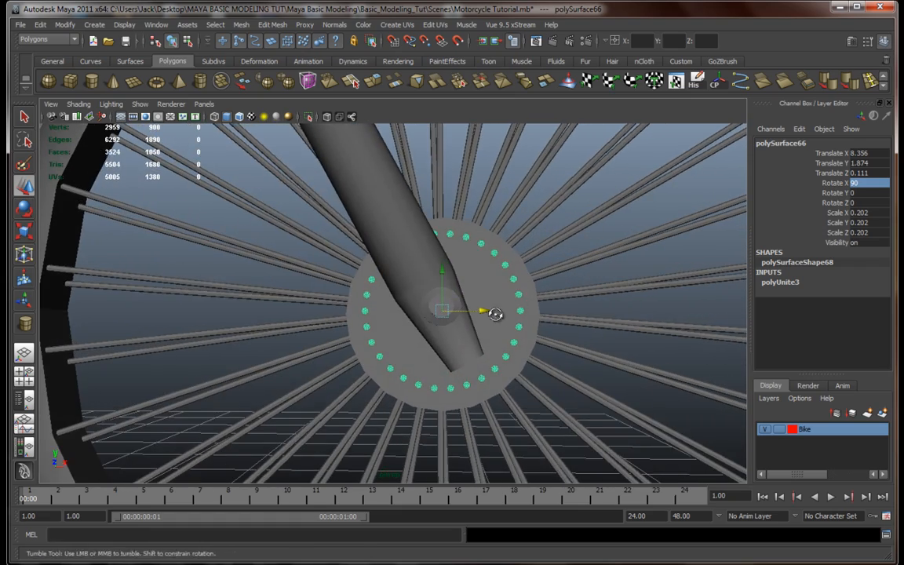
Step: Centre the bolt ring on the axle in the front view at about X 8.361, Y 1.859
key("space")
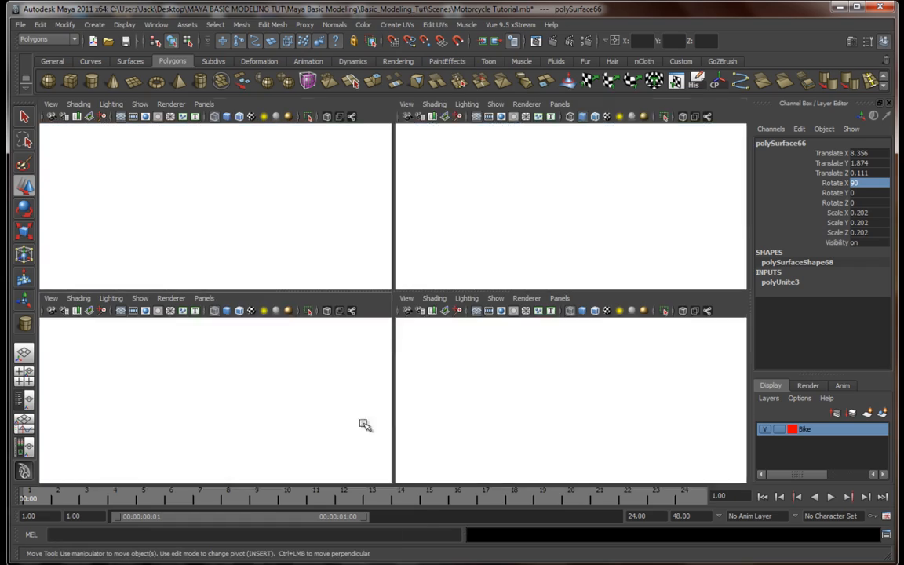
key("space")
scroll(414, 387, "up", 10)
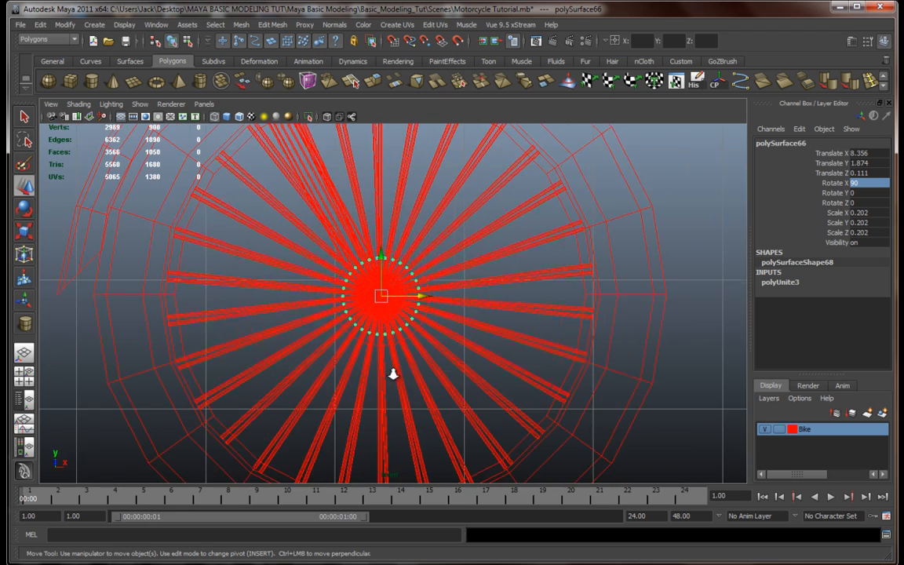
scroll(393, 374, "up", 5)
left_click_drag(370, 292, 373, 293)
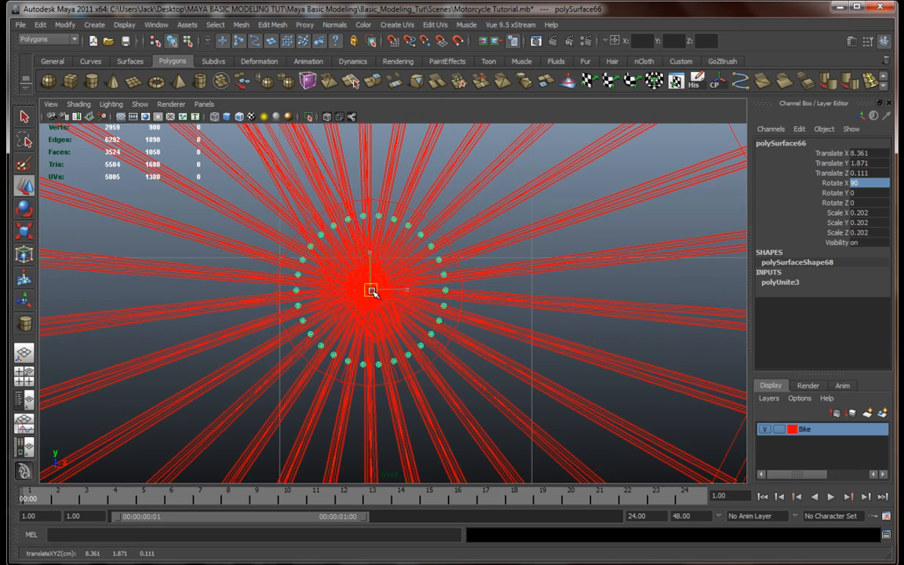
left_click_drag(374, 250, 373, 252)
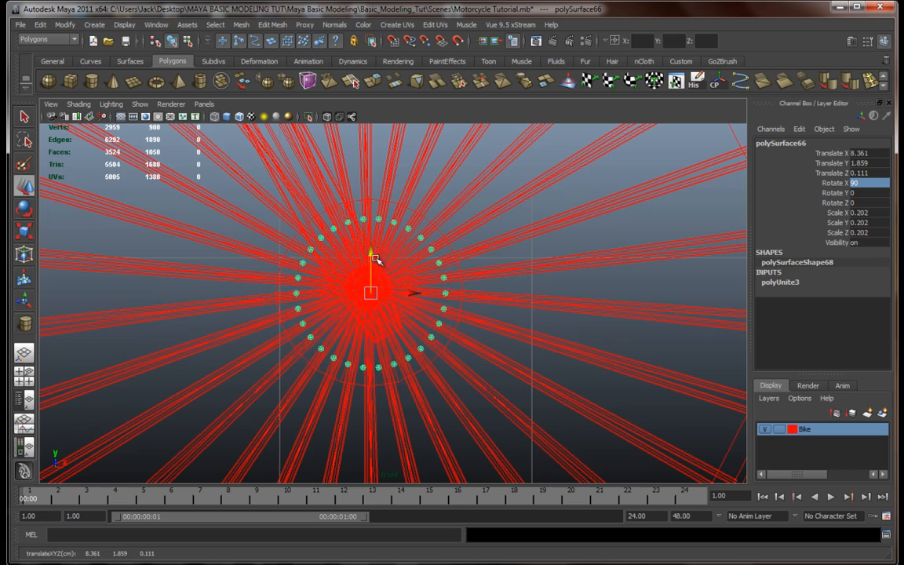
Step: Nudge the bolt ring along the Z axis to about 0.11 against the hub disc in the perspective view
key("space")
key("space")
left_click_drag(607, 223, 506, 258, "alt")
right_click_drag(506, 258, 509, 281, "alt")
middle_click_drag(509, 280, 453, 262, "alt")
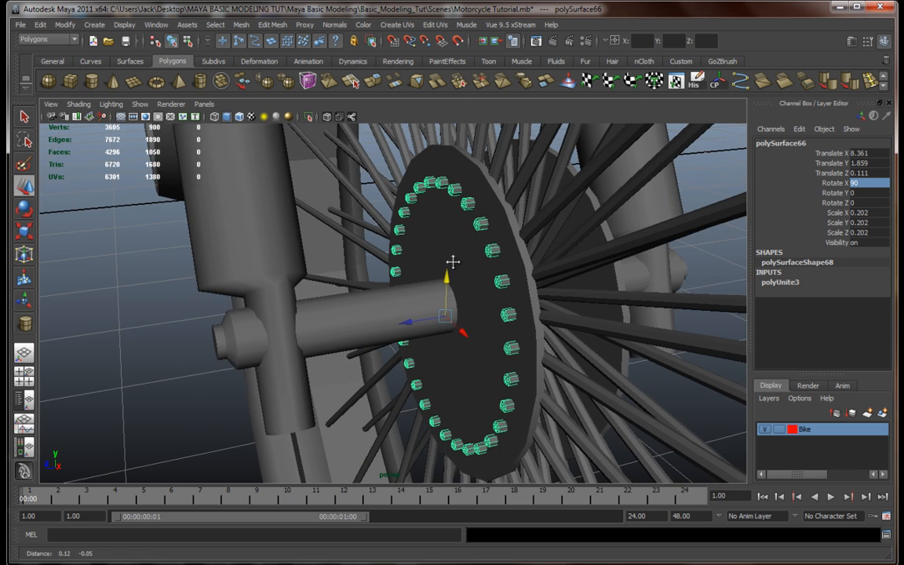
left_click_drag(452, 261, 443, 290, "alt")
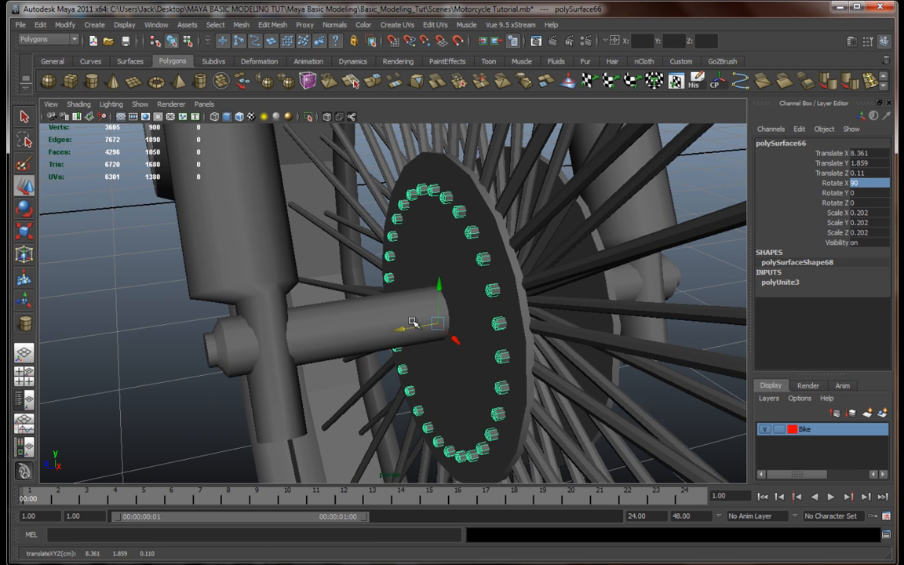
Step: Duplicate the bolt ring and move the copy along Z to the other side of the hub at about -0.208
key("ctrl+d")
left_click_drag(405, 331, 475, 323)
left_click_drag(553, 325, 506, 339, "alt")
Step: Set the copied ring's Y rotation to 180 and move it against the opposite hub disc at about Z -0.095
left_click_drag(644, 288, 600, 289, "alt")
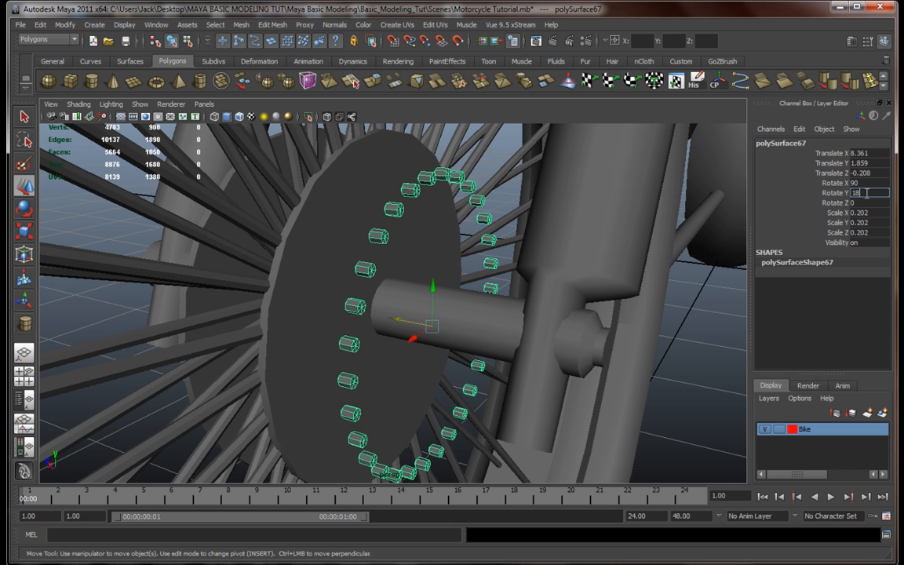
key("Return")
left_click_drag(396, 321, 353, 315)
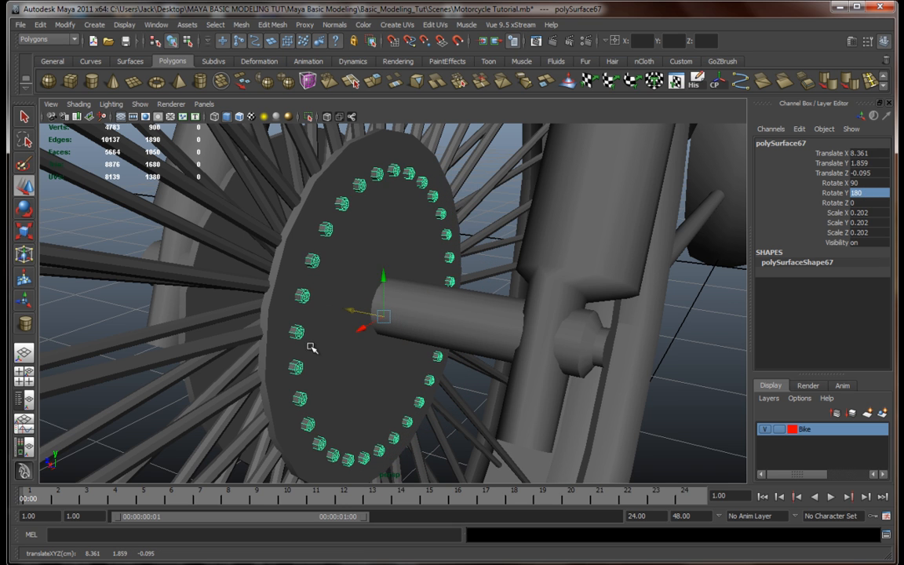
Step: Deselect the bolt ring and examine the front wheel hub and the whole motorcycle from several angles
left_click_drag(311, 347, 448, 339, "alt")
right_click_drag(448, 339, 314, 367, "alt")
left_click_drag(105, 372, 133, 357, "alt")
left_click(154, 352)
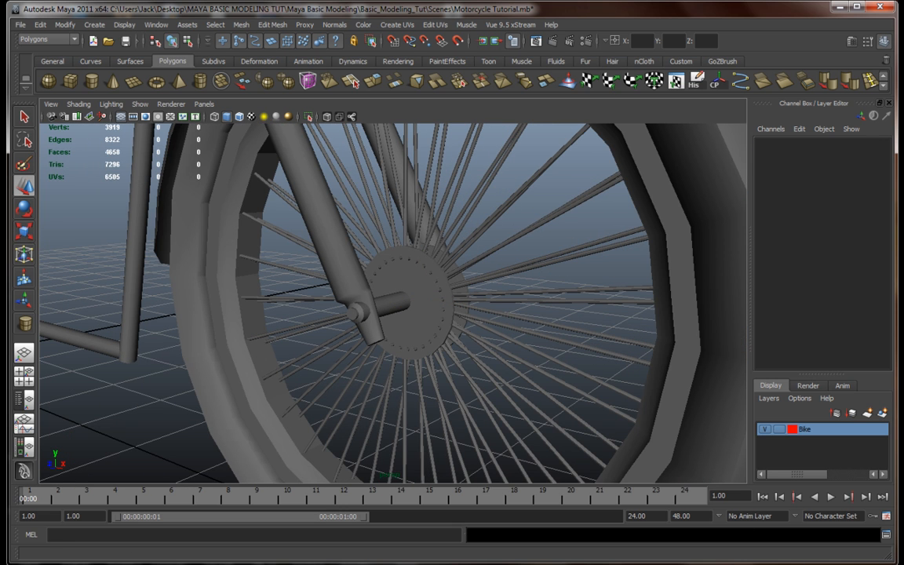
left_click_drag(475, 329, 553, 366, "alt")
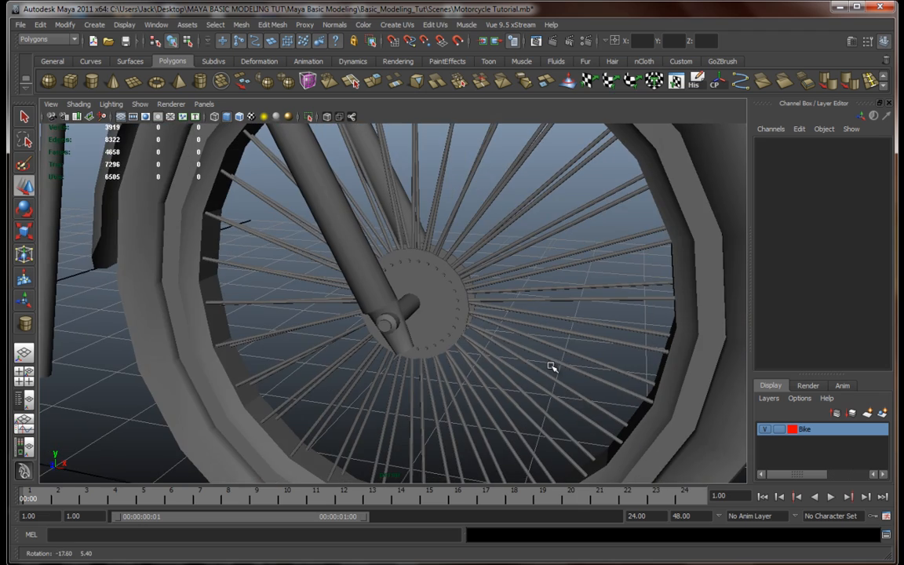
right_click_drag(483, 365, 448, 363, "alt")
left_click_drag(447, 363, 504, 365, "alt")
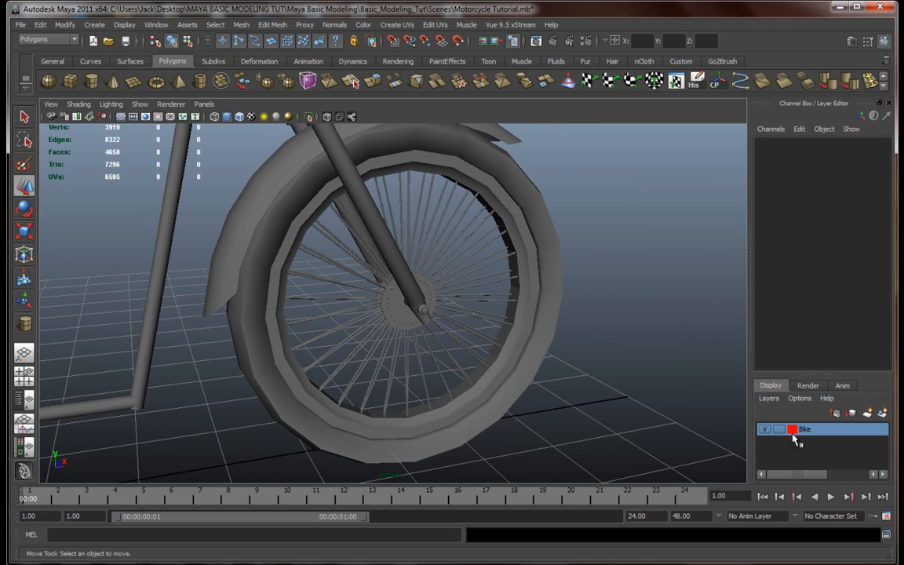
right_click_drag(308, 313, 338, 325, "alt")
left_click_drag(353, 337, 448, 375, "alt")
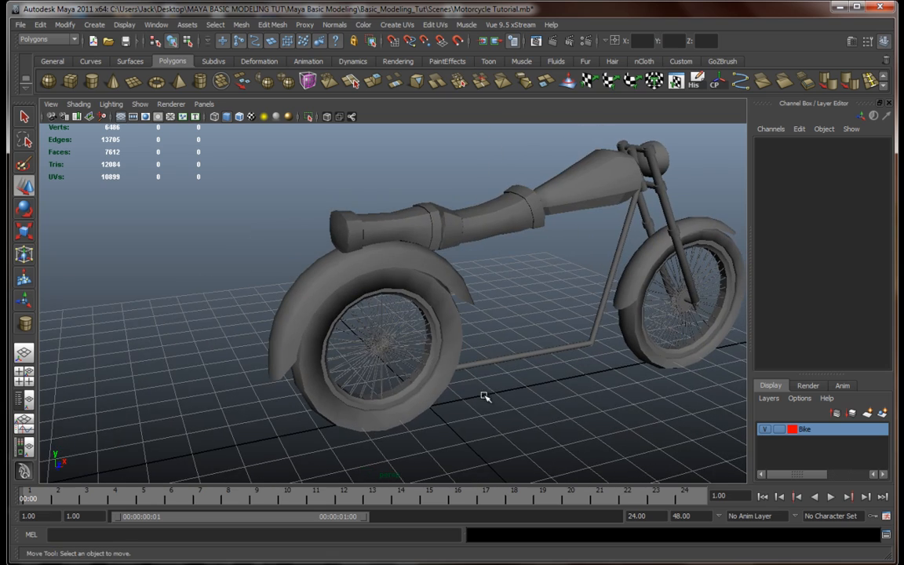
middle_click_drag(484, 396, 399, 361, "alt")
scroll(398, 360, "up", 5)
left_click_drag(398, 360, 374, 363, "alt")
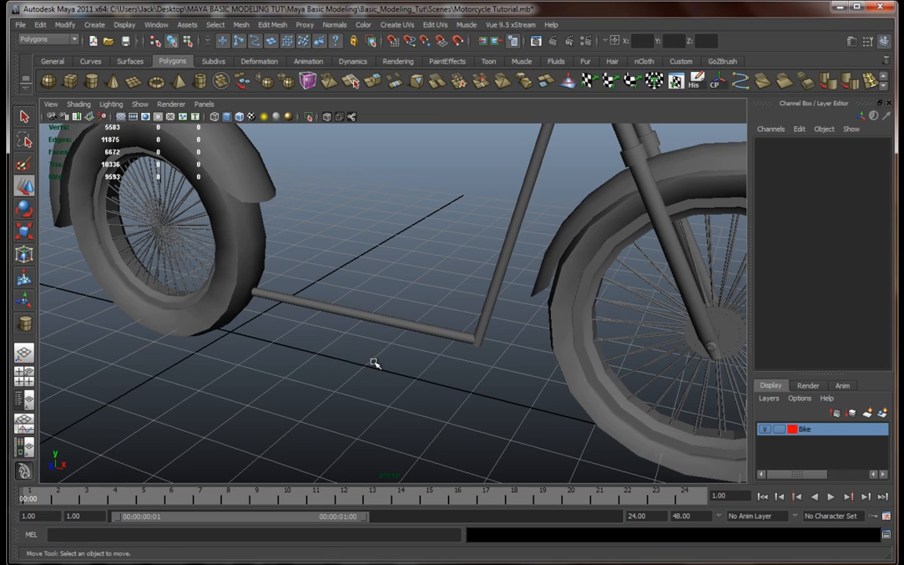
left_click_drag(527, 346, 432, 342, "alt")
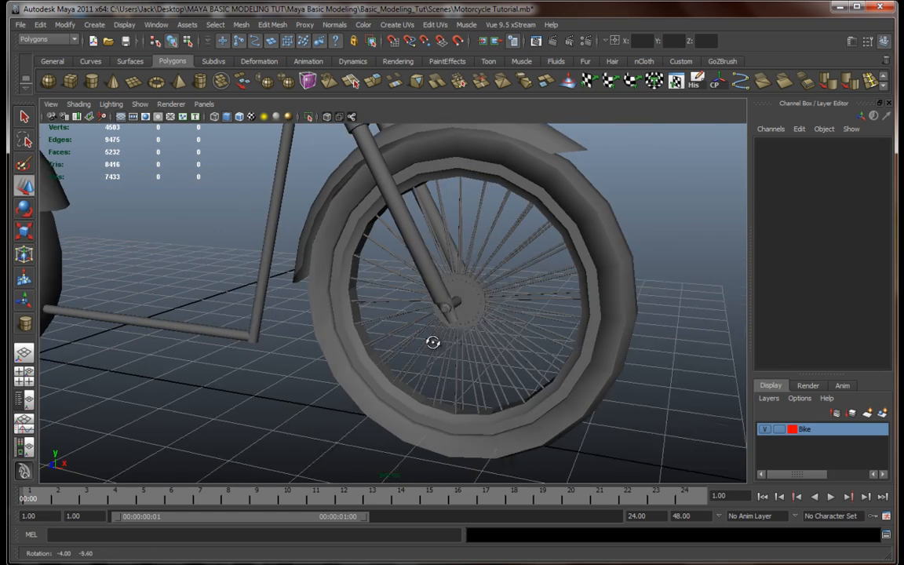
scroll(432, 342, "down", 5)
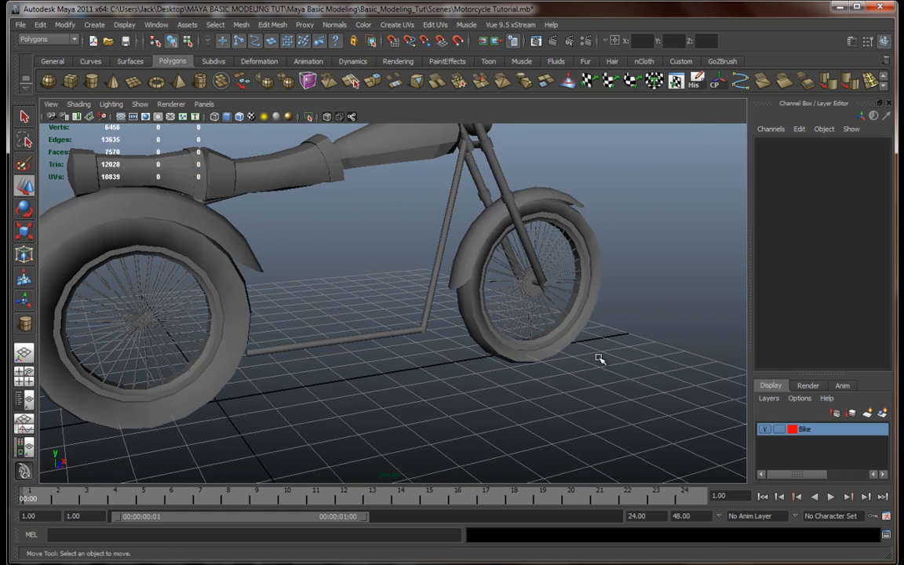
scroll(573, 339, "down", 5)
left_click_drag(554, 327, 557, 358, "alt")
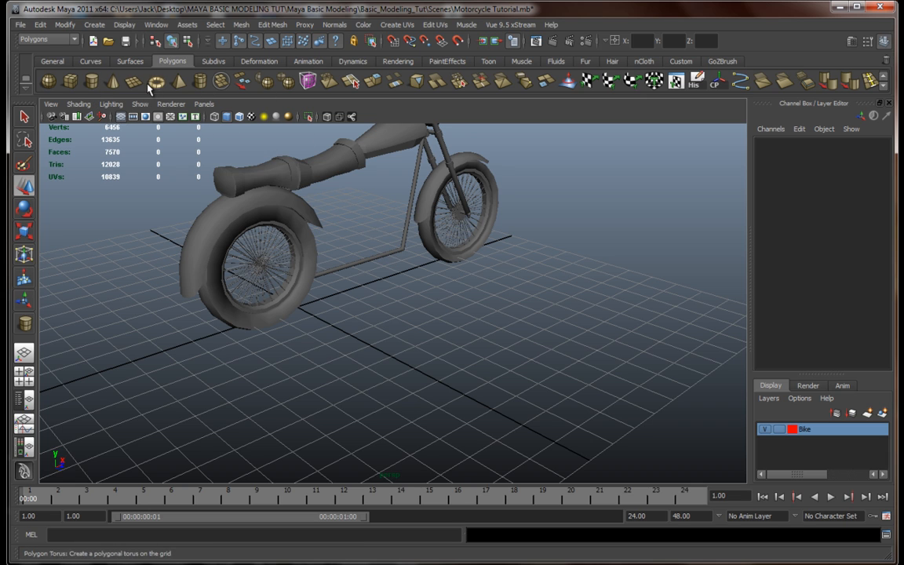
Step: Draw a thin polygon cylinder on the grid beside the motorcycle, about 1.997 in radius and 0.072 high
left_click(91, 81)
left_click_drag(453, 382, 472, 367)
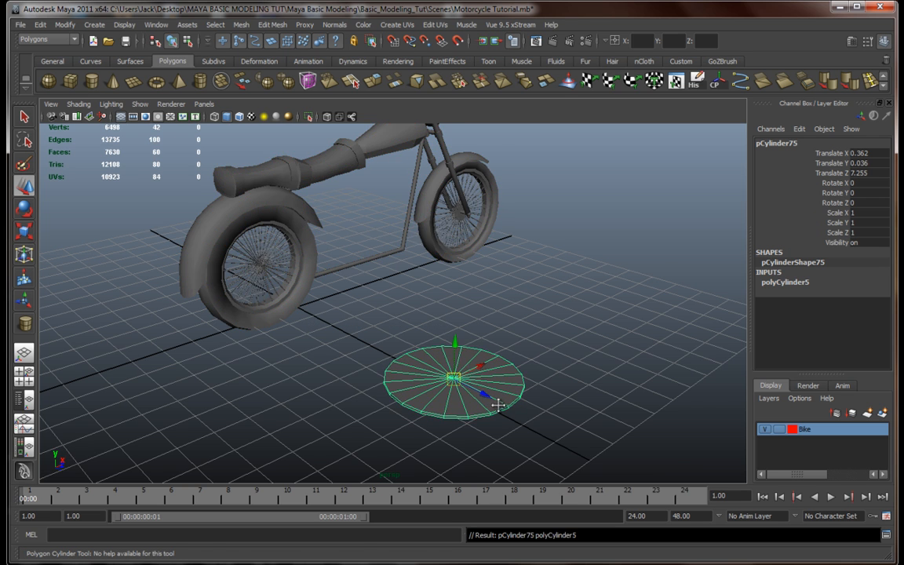
scroll(502, 396, "up", 4)
Step: Set the new disc's axis subdivisions to 30 and its cap subdivisions to 2
left_click(784, 282)
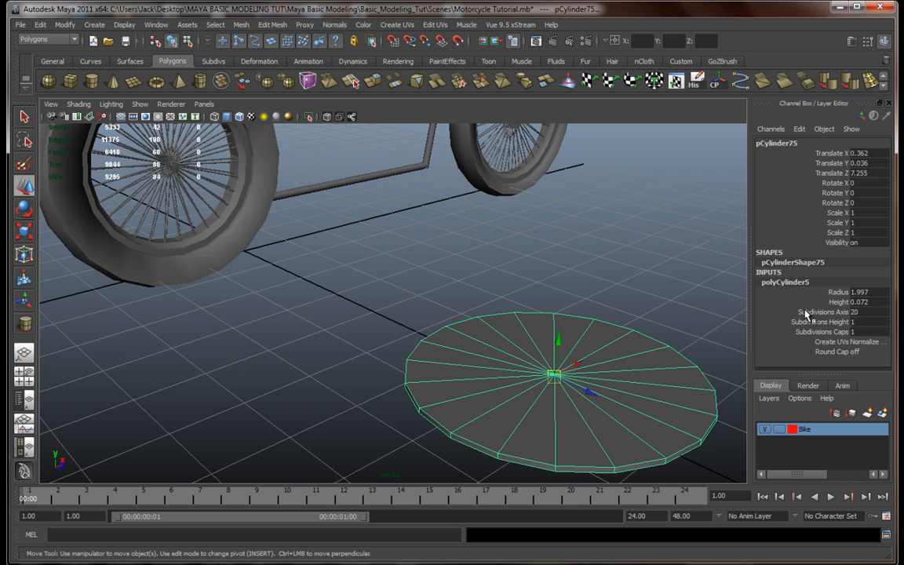
left_click(867, 311)
type("30")
key("Return")
middle_click_drag(615, 386, 561, 368, "alt")
scroll(583, 333, "up", 4)
left_click(867, 331)
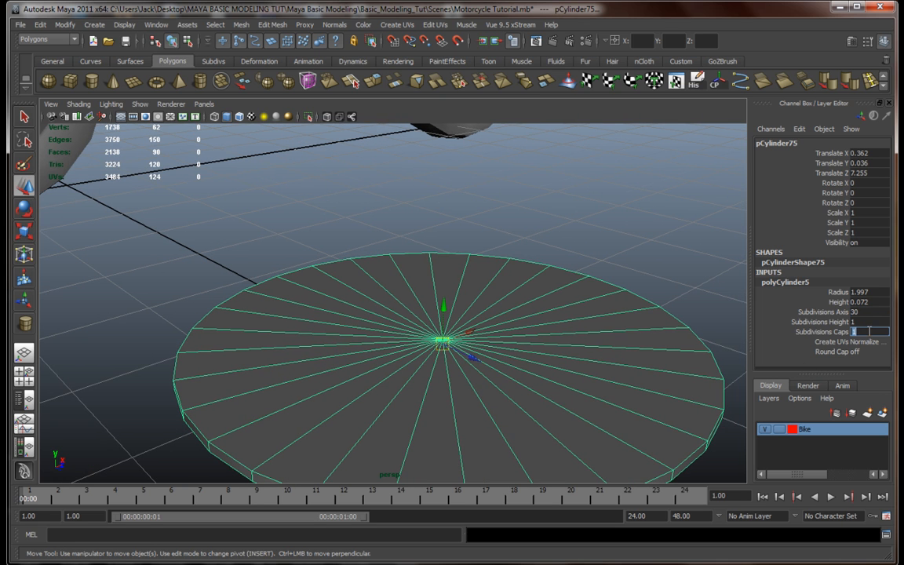
type("2")
key("Return")
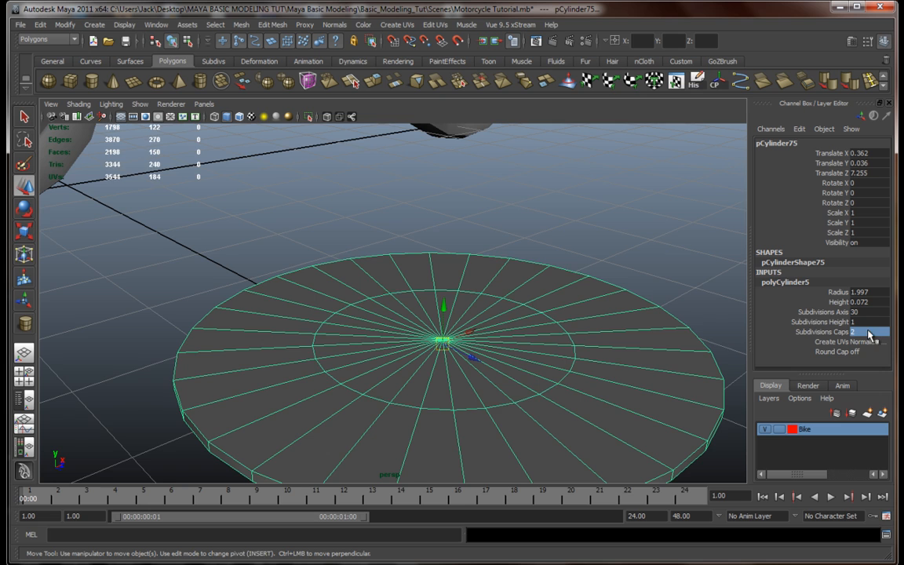
Step: Try scaling the inner edge loops on both caps of the disc outward toward the rim
scroll(515, 339, "down", 5)
middle_click_drag(515, 339, 522, 300, "alt")
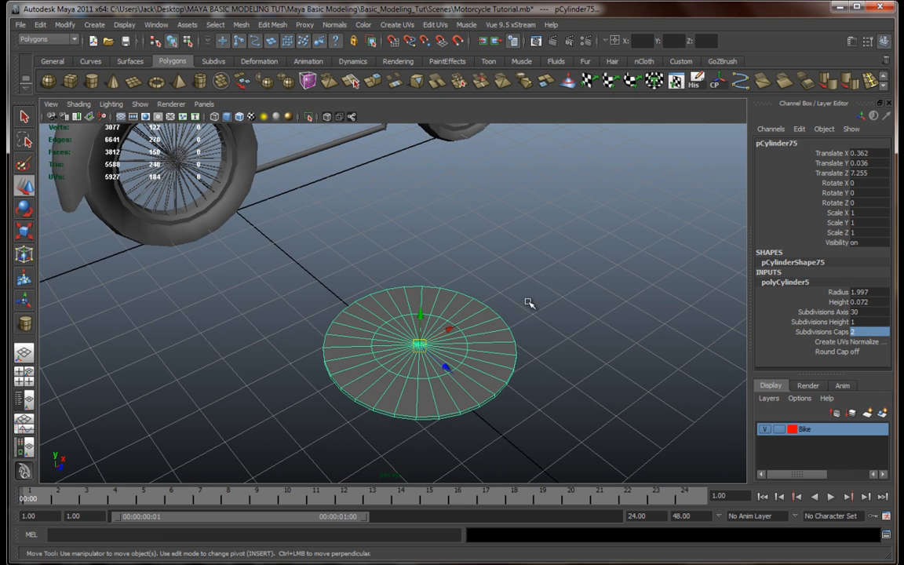
scroll(525, 321, "up", 4)
middle_click_drag(525, 337, 532, 309, "alt")
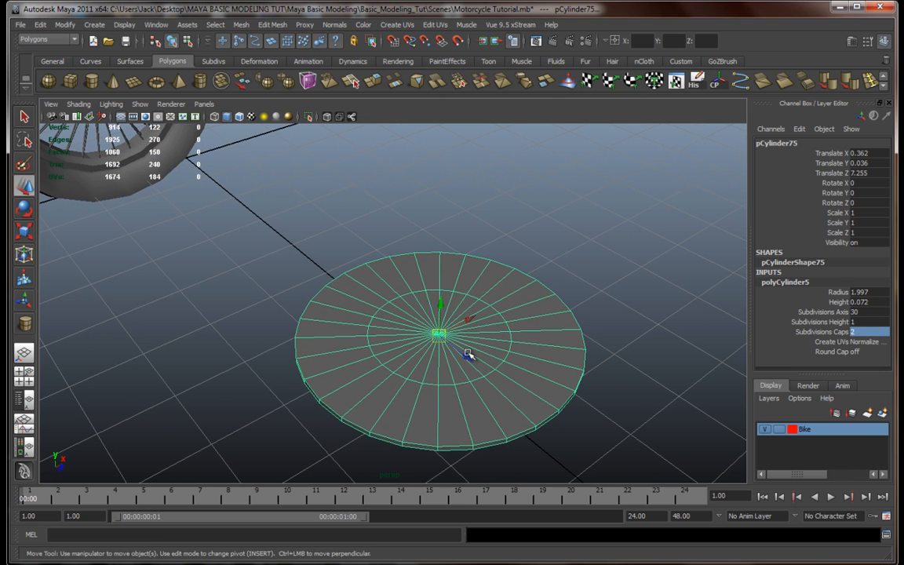
middle_click_drag(516, 373, 504, 350, "alt")
scroll(514, 357, "up", 3)
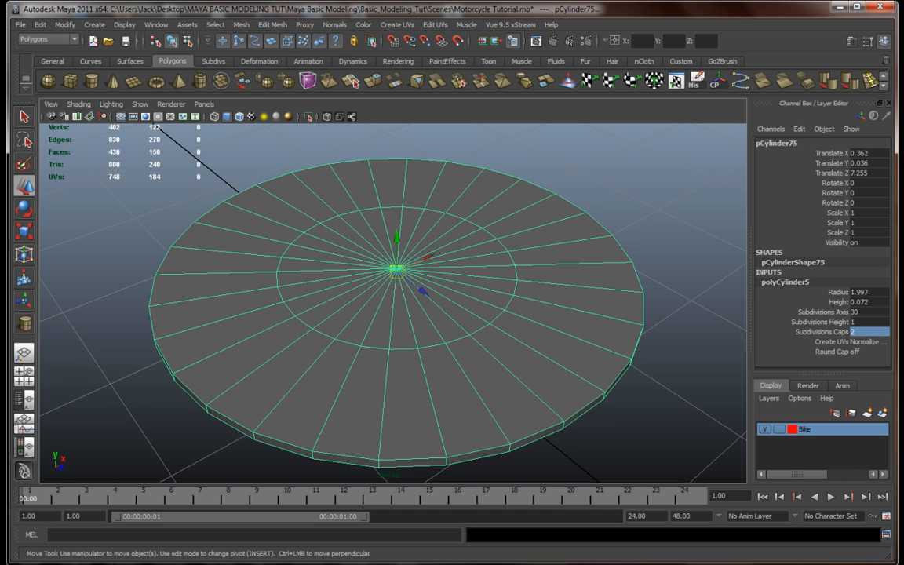
mouse_move(408, 335)
middle_mouse_down("alt")
mouse_move(432, 331)
mouse_move(422, 340)
middle_mouse_up("alt")
right_click_drag(480, 323, 485, 305)
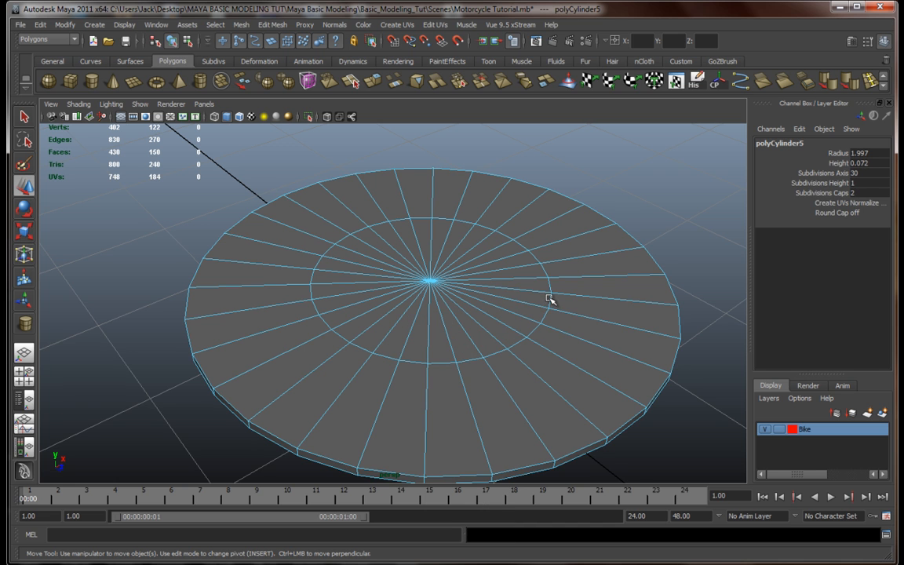
double_click(551, 300)
key("Delete")
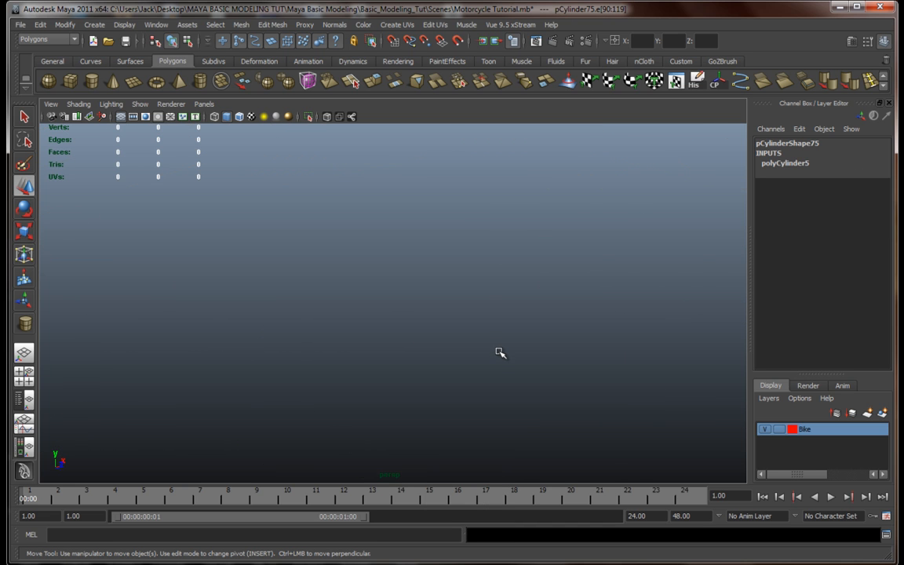
key("f")
left_click_drag(498, 369, 487, 338, "alt")
mouse_move(376, 202)
left_mouse_down("alt")
mouse_move(420, 283)
mouse_move(417, 326)
mouse_move(397, 335)
mouse_move(414, 342)
left_mouse_up("alt")
key("5")
key("r")
left_click_drag(396, 308, 406, 353)
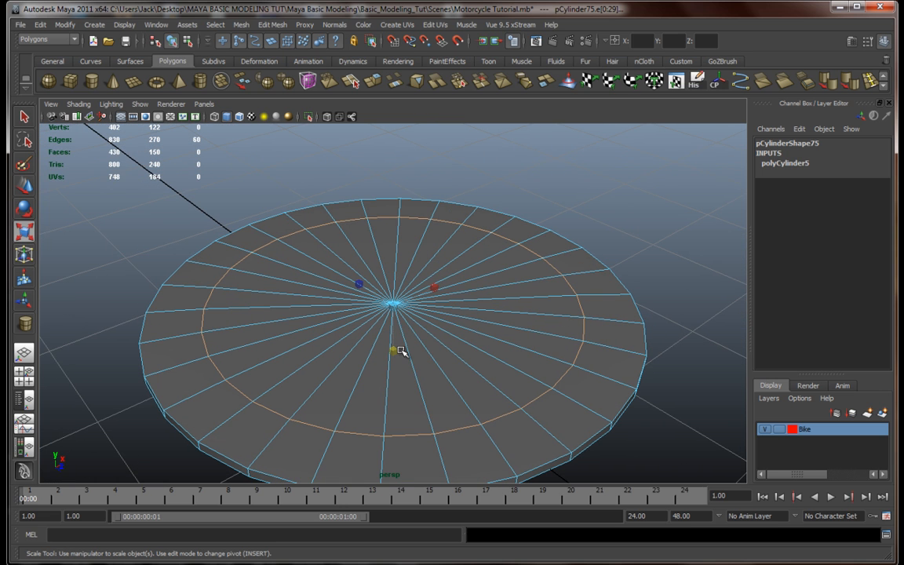
Step: Return to whole-object selection and set the disc's cap subdivisions to 3
right_click_drag(488, 331, 538, 317)
left_click(785, 282)
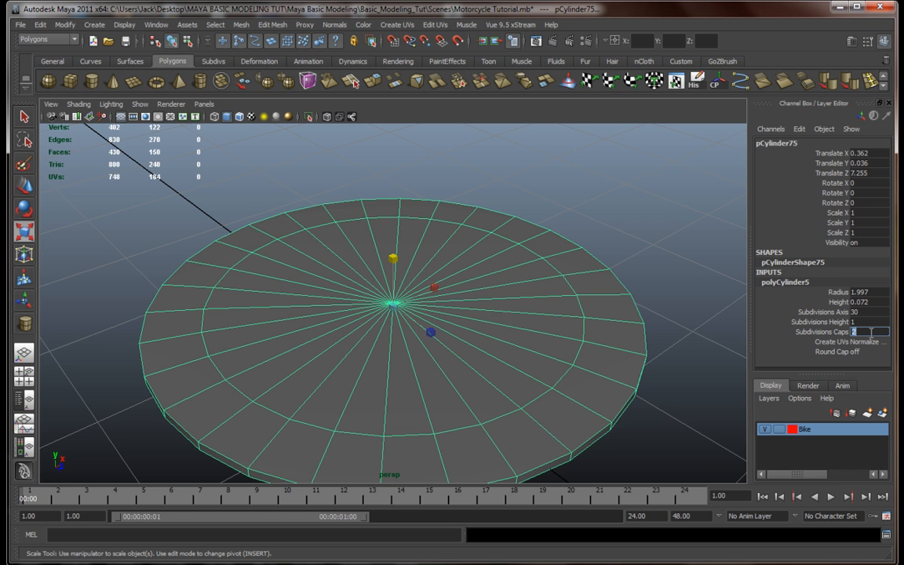
key("Return")
scroll(518, 321, "down", 5)
middle_click_drag(515, 322, 509, 312, "alt")
scroll(400, 301, "up", 4)
scroll(405, 307, "up", 3)
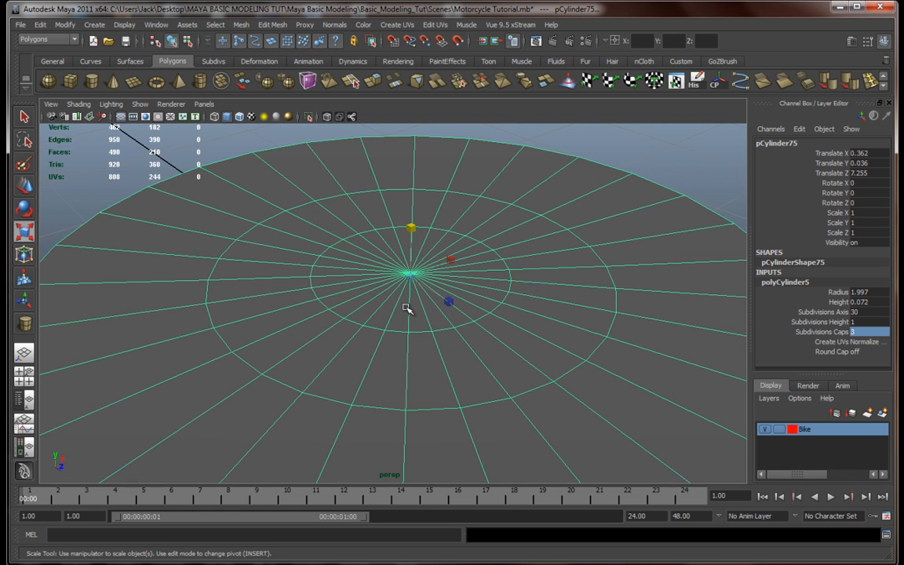
Step: Try adjusting the two inner edge loops on the disc's top cap with the Move tool
right_click_drag(430, 321, 416, 331)
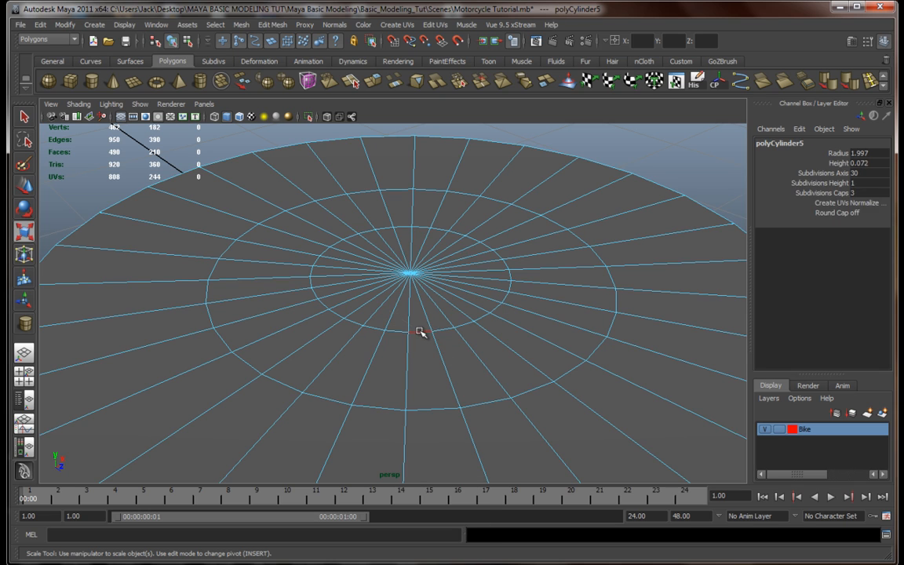
double_click(420, 331)
scroll(438, 410, "down", 3)
left_click_drag(438, 409, 407, 341, "alt")
key("w")
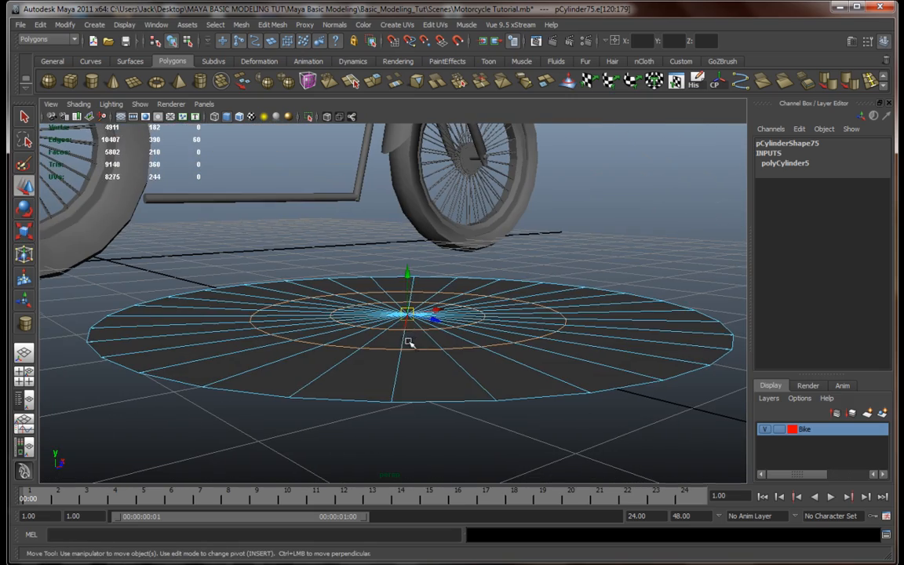
left_click_drag(408, 276, 474, 318, "alt")
right_click_drag(484, 299, 540, 285)
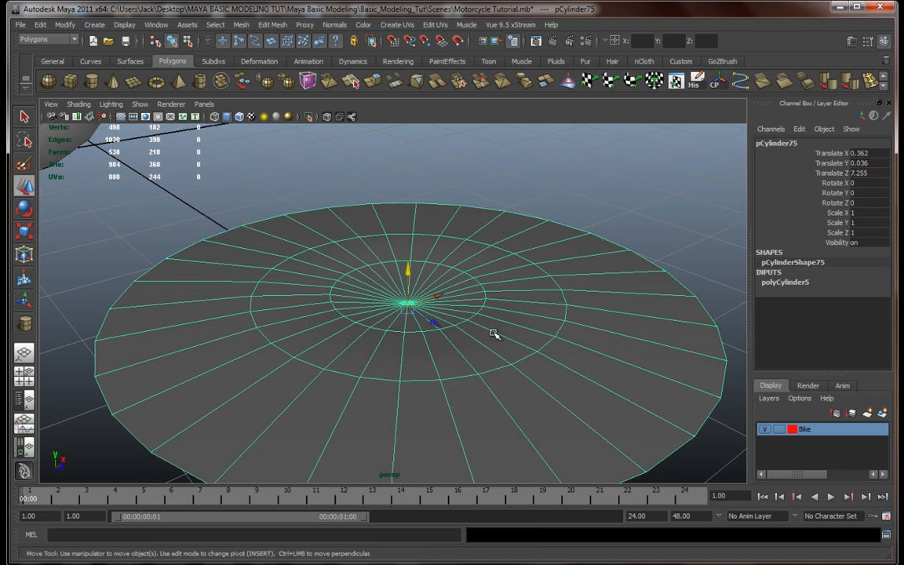
Step: Delete the thin disc from the grid beside the motorcycle
scroll(480, 335, "down", 5)
key("Delete")
scroll(475, 338, "down", 5)
middle_click_drag(471, 342, 492, 362, "alt")
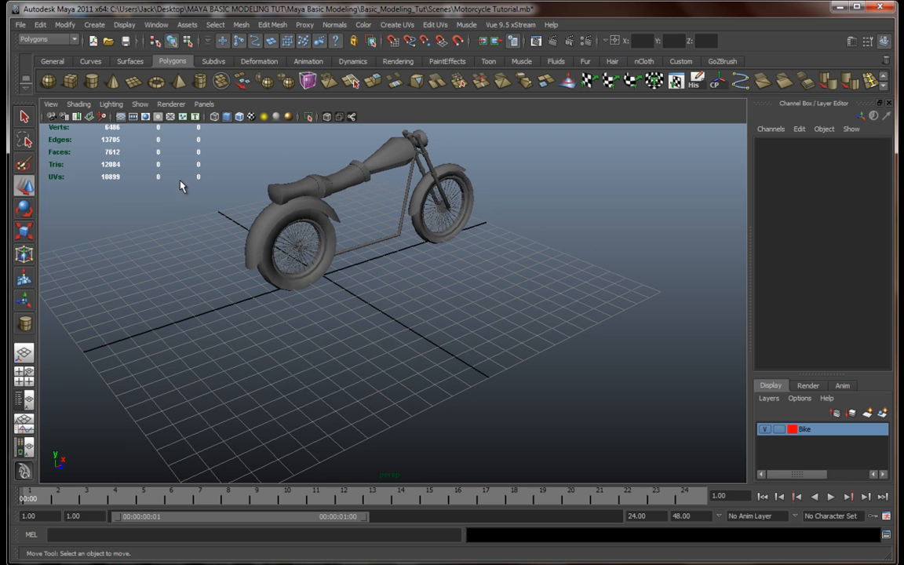
Step: Draw a thicker polygon cylinder on the grid beside the motorcycle, about 2.747 in radius and 0.197 high
left_click(91, 80)
left_click_drag(413, 316, 433, 314)
key("w")
scroll(431, 329, "up", 6)
middle_click_drag(431, 329, 417, 322, "alt")
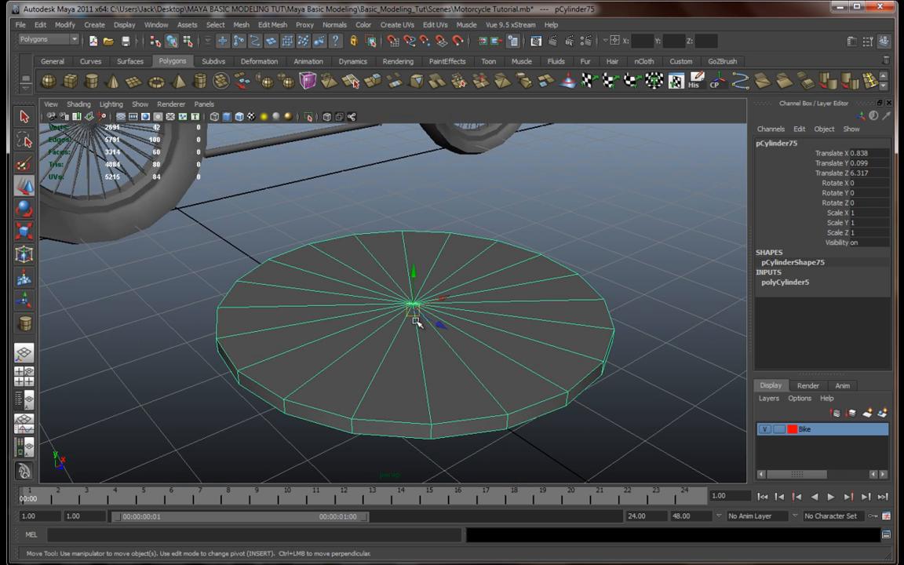
Step: Set the new cylinder's axis subdivisions to 30 and its cap subdivisions to 3
scroll(416, 322, "up", 2)
left_click(800, 284)
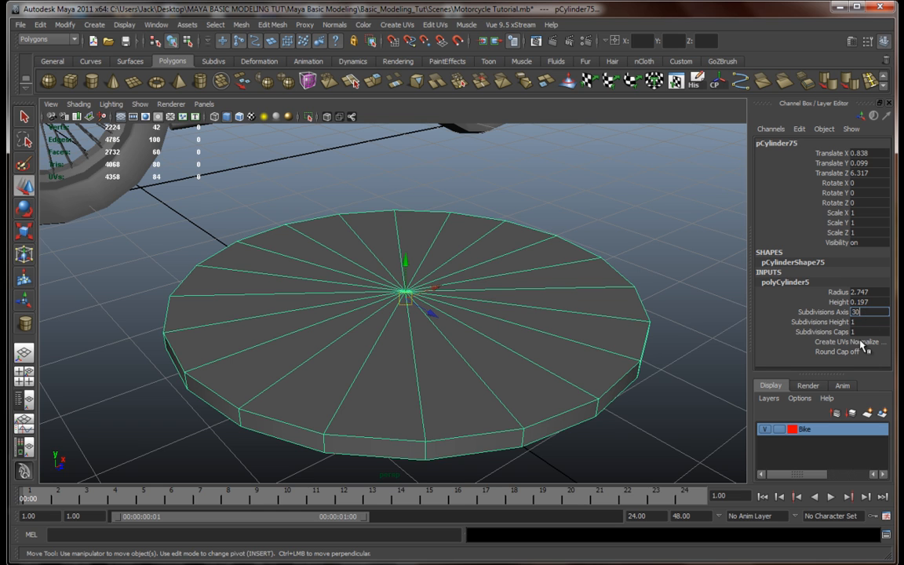
left_click(862, 331)
type("3")
key("Return")
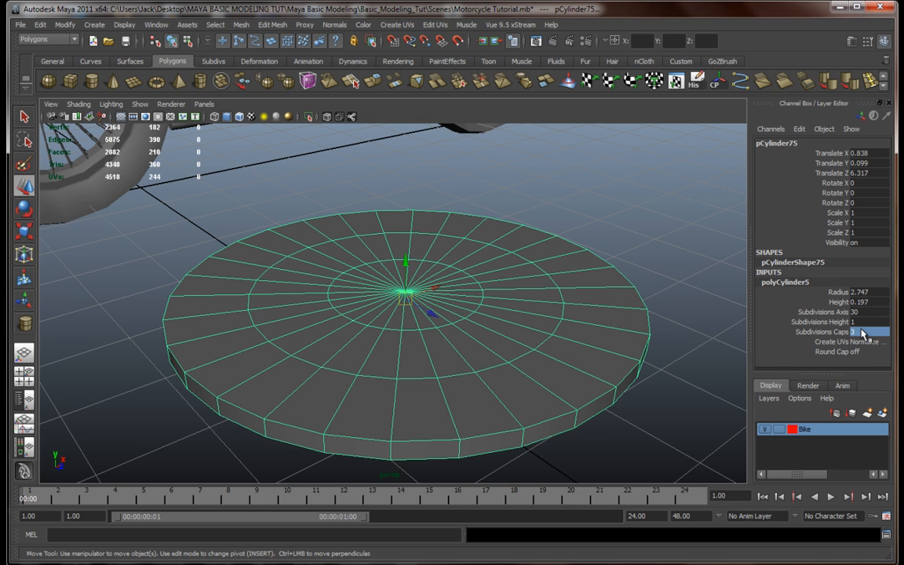
Step: Select both inner edge loops on the top and bottom caps and scale them slightly outward together
left_click_drag(471, 353, 443, 324, "alt")
right_click_drag(444, 324, 448, 297)
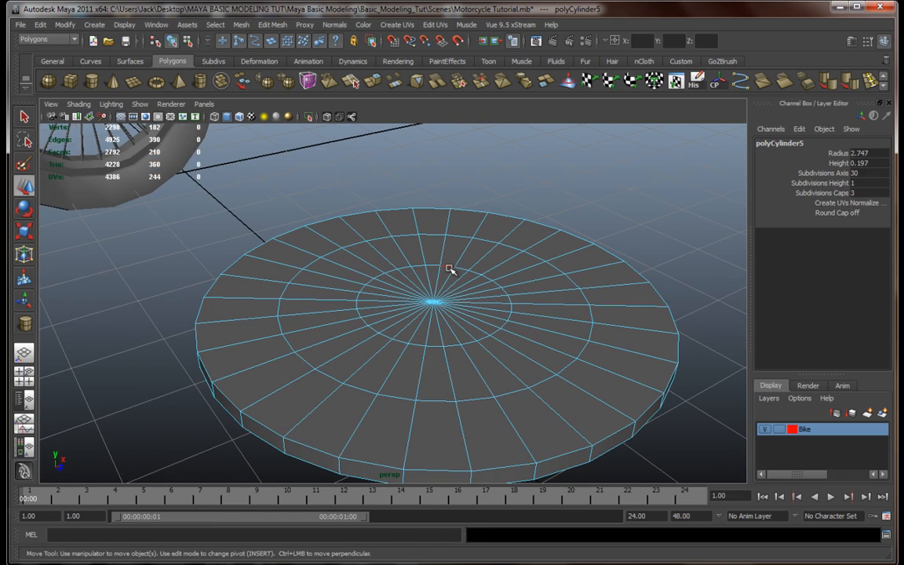
double_click(448, 269)
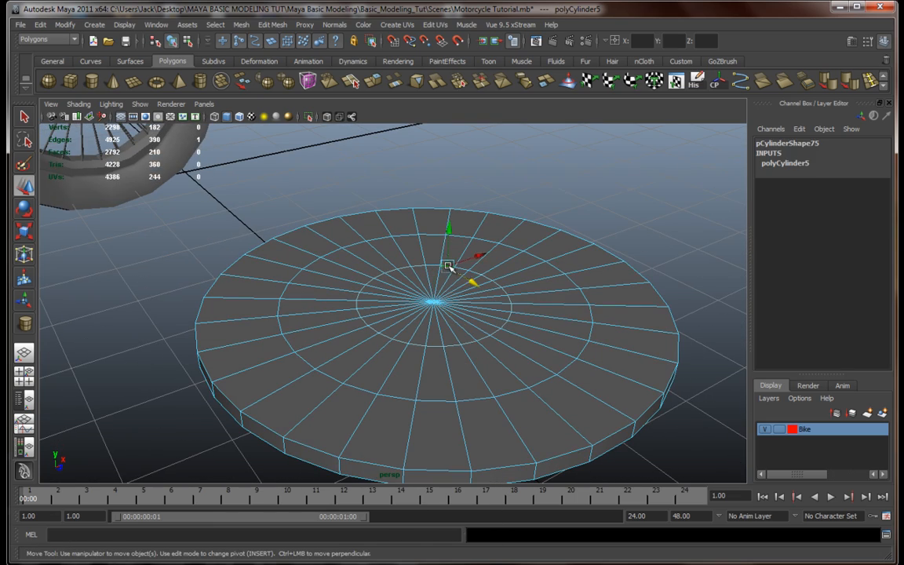
key("ctrl+z")
double_click(478, 402, "shift")
left_click_drag(464, 416, 446, 393, "alt")
double_click(435, 319, "shift")
double_click(421, 376, "shift")
key("r")
left_click_drag(444, 284, 465, 301)
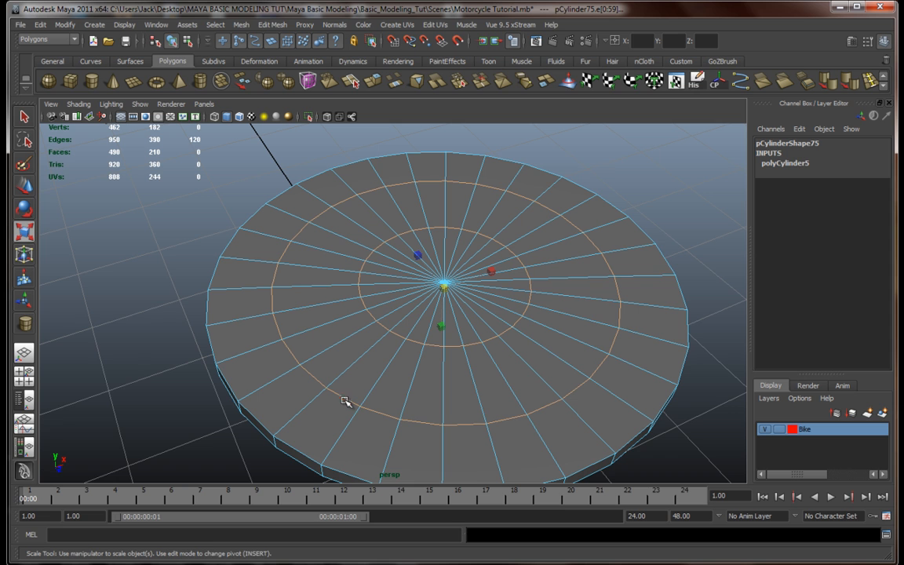
Step: Scale the innermost edge loops of both caps outward near the neighbouring loops, and squeeze them vertically to about 0.73
double_click(400, 338)
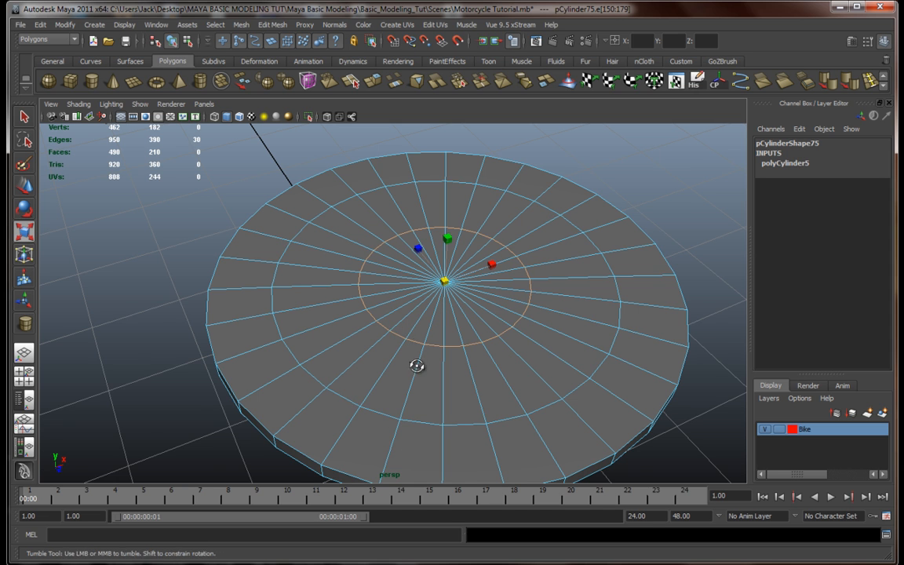
left_click_drag(416, 365, 419, 316, "alt")
double_click(419, 356, "shift")
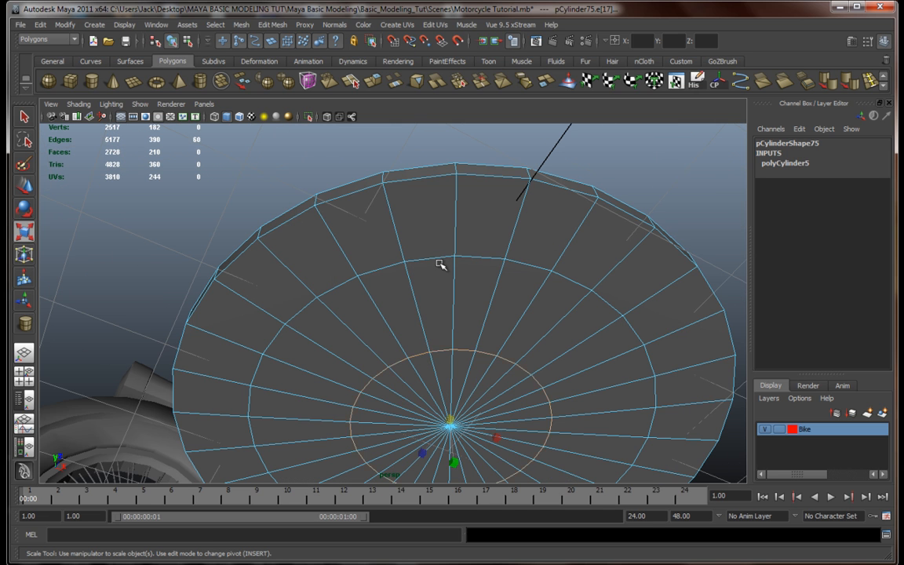
left_click_drag(440, 279, 447, 375, "alt")
left_click_drag(435, 295, 472, 316)
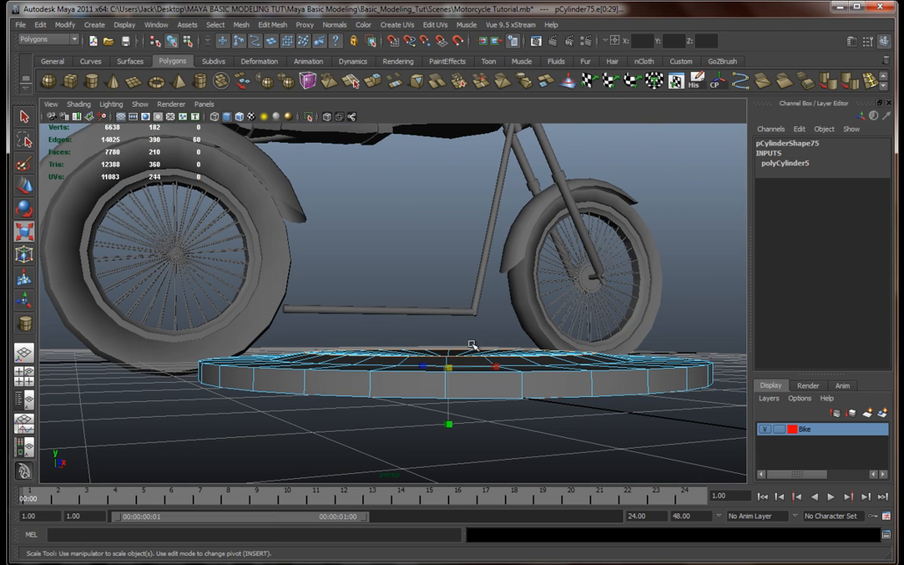
left_click_drag(448, 419, 449, 408)
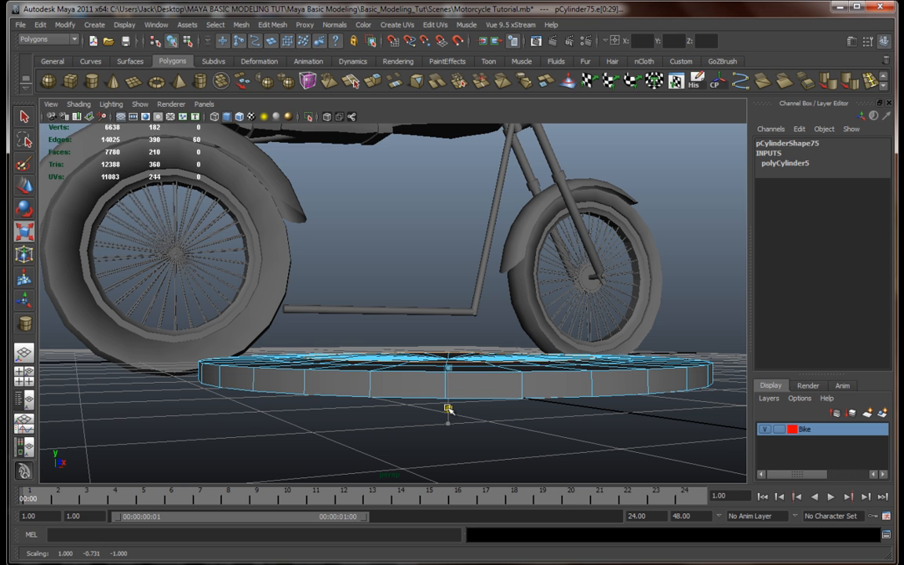
key("f")
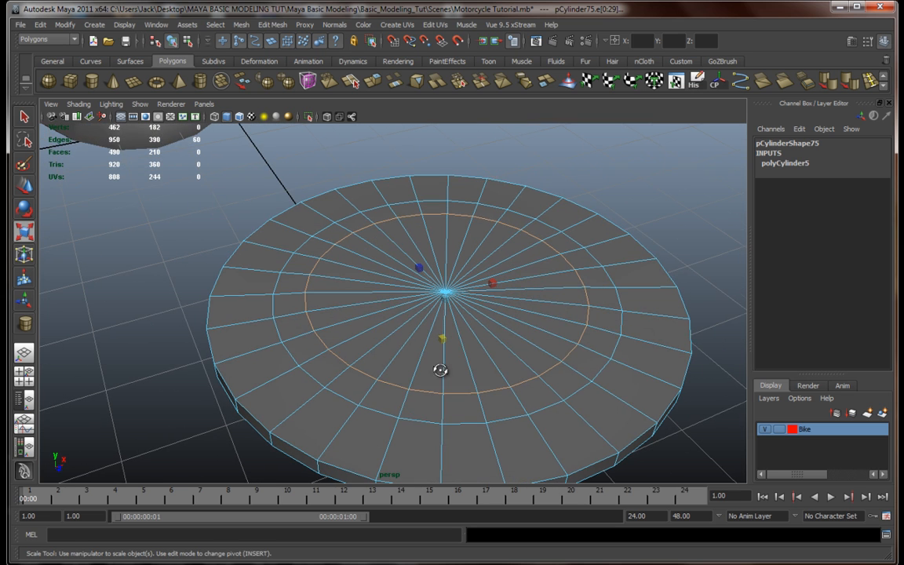
left_click_drag(441, 369, 441, 390, "alt")
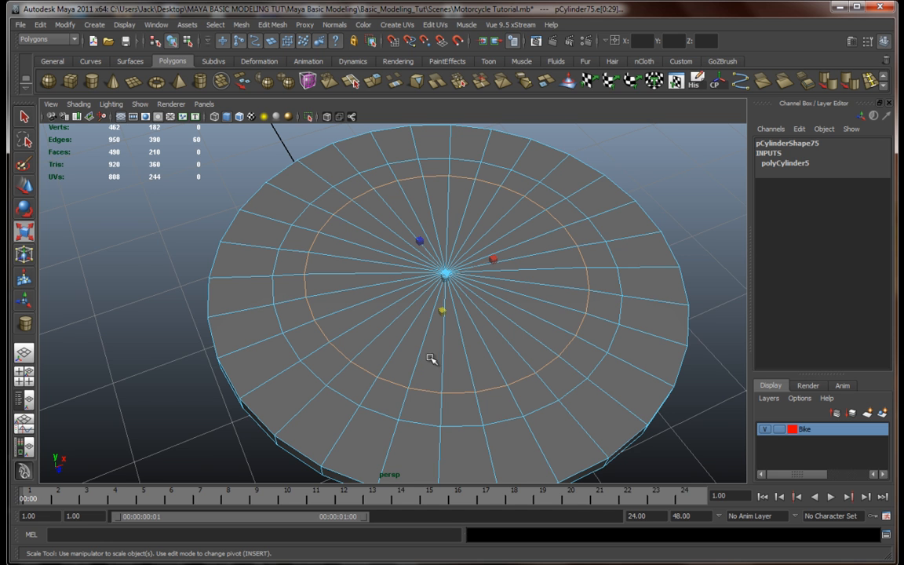
Step: Select the disc as a whole object and move it to the front wheel at about X 8.914, Y 1.962
scroll(433, 353, "up", 2)
middle_click_drag(478, 353, 432, 362, "alt")
right_click_drag(455, 335, 488, 322)
right_click_drag(460, 357, 379, 334, "alt")
key("space")
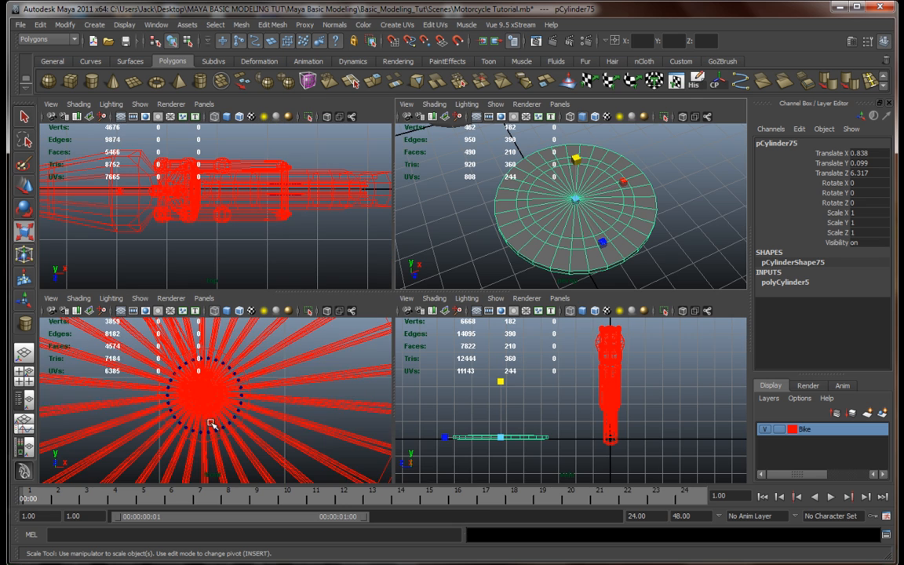
scroll(277, 440, "down", 5)
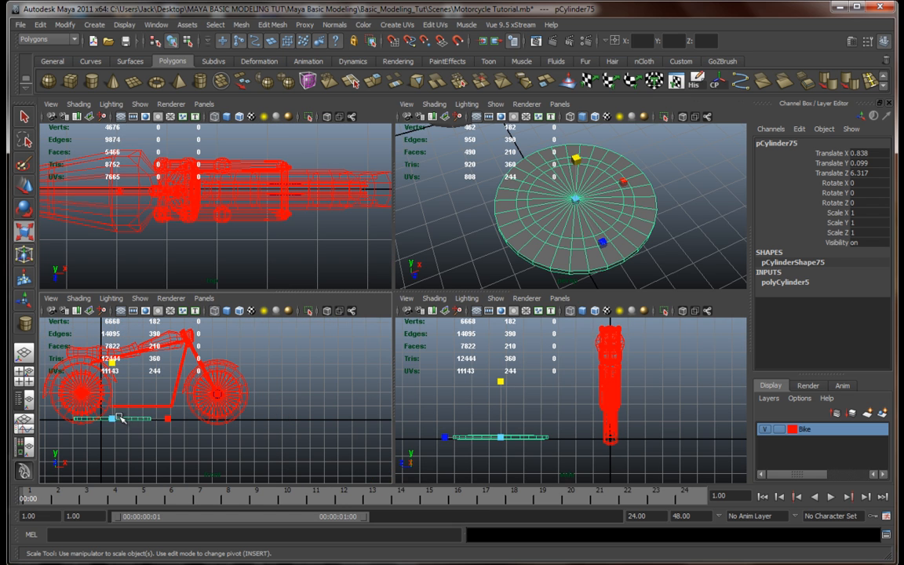
key("w")
left_click_drag(121, 418, 229, 393)
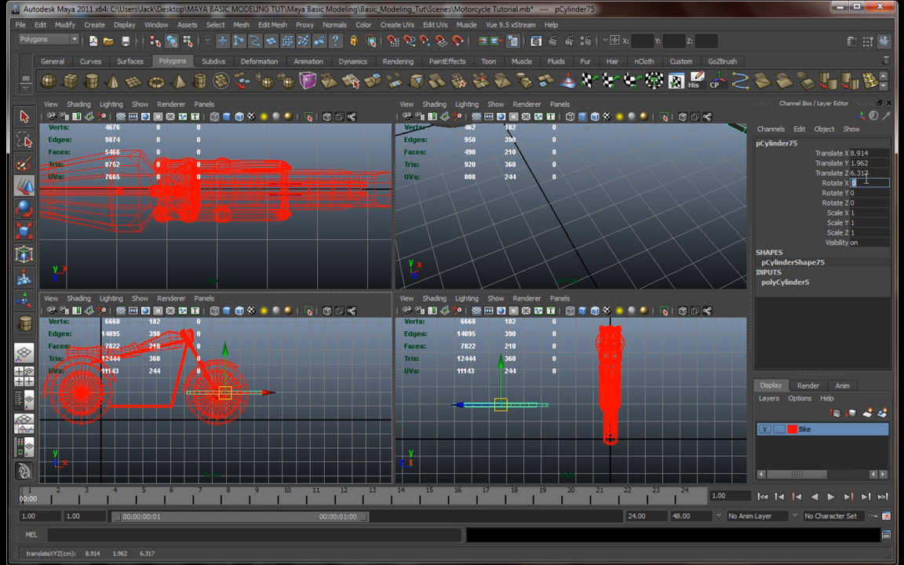
Step: Set the disc's X rotation to 90, move it beside the wheel at about Z 0.245, and scale it uniformly to about 0.401
type("90")
key("Return")
left_click_drag(461, 408, 561, 405)
key("r")
key("w")
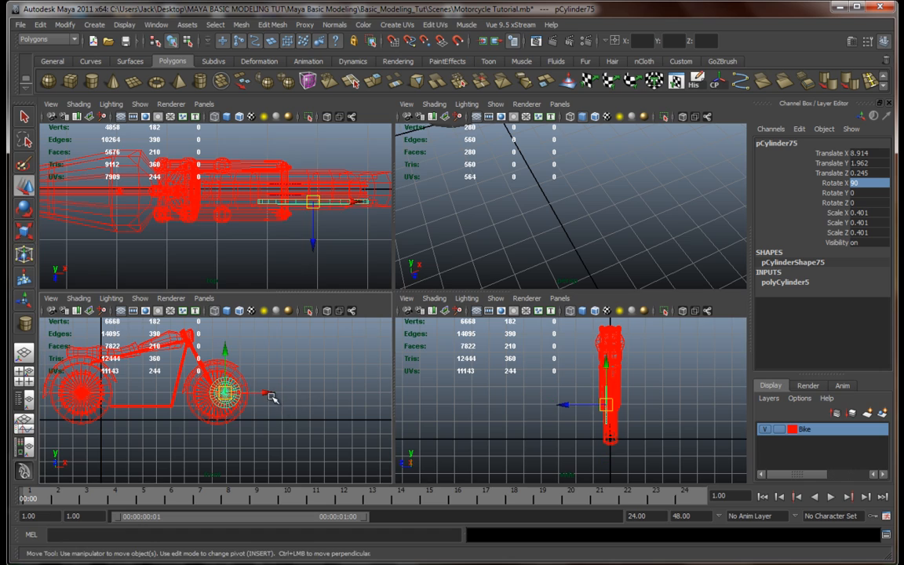
Step: Shift the disc toward the front wheel's axle, to about X 8.375, Y 1.887
left_click_drag(270, 397, 258, 393)
key("space")
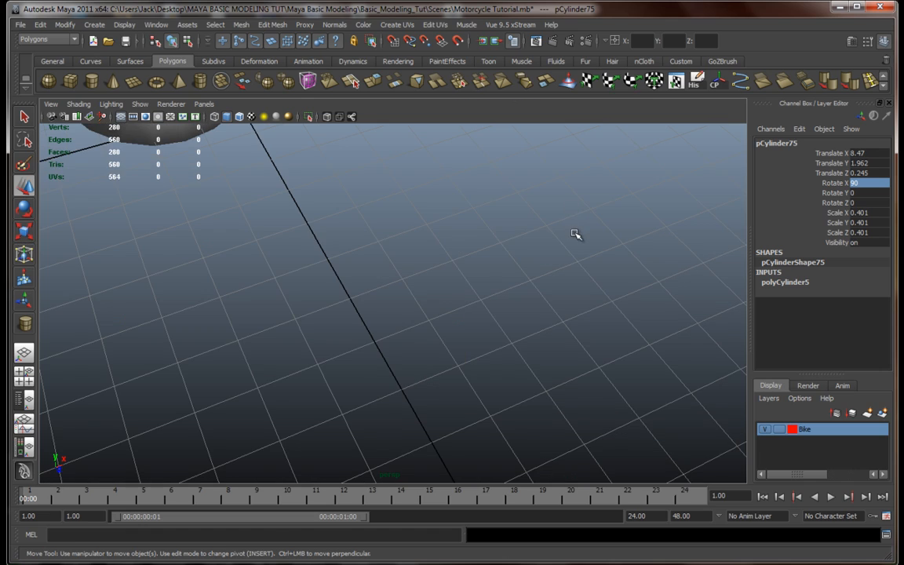
key("f")
left_click_drag(410, 325, 456, 348, "alt")
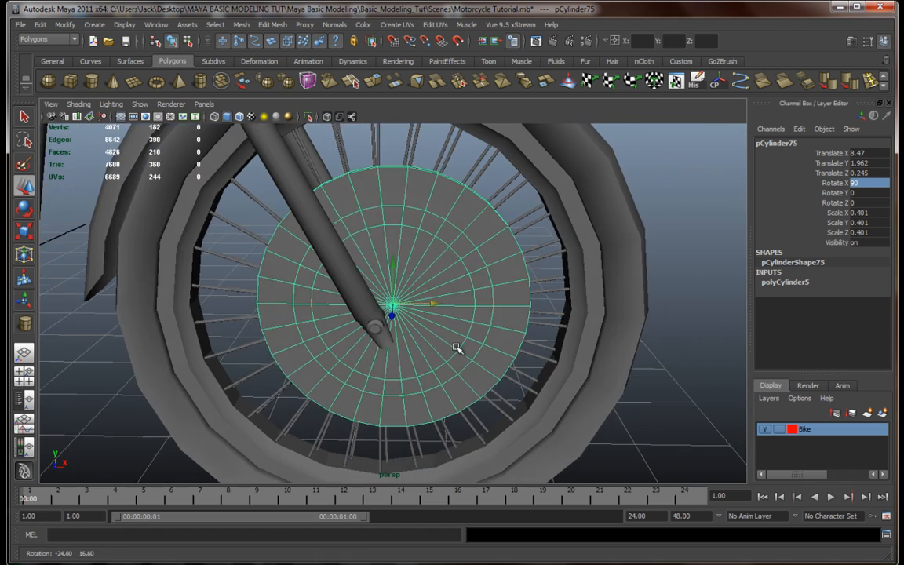
left_click_drag(434, 304, 375, 282)
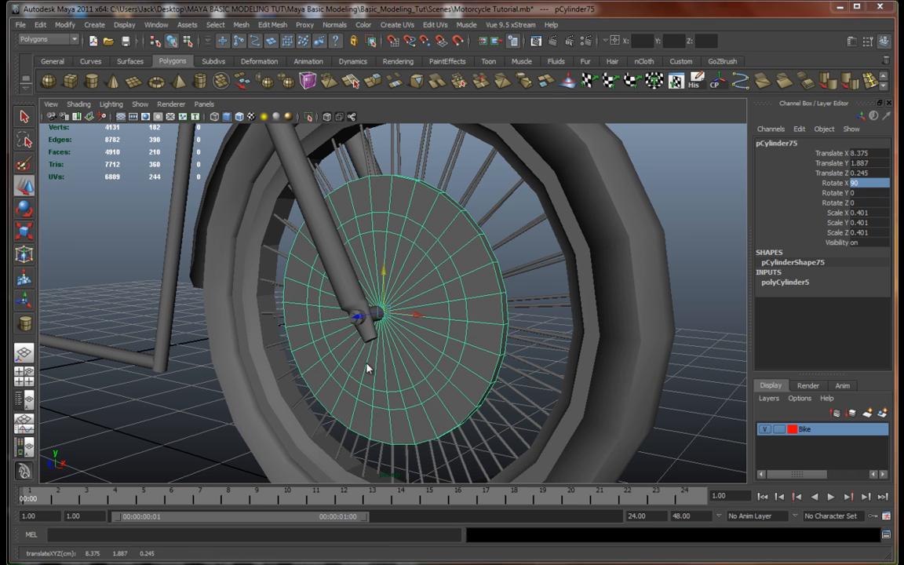
Step: Centre the disc precisely on the wheel's spokes and bolt ring at about X 8.362, Y 1.864
key("space")
key("space")
scroll(357, 395, "up", 3)
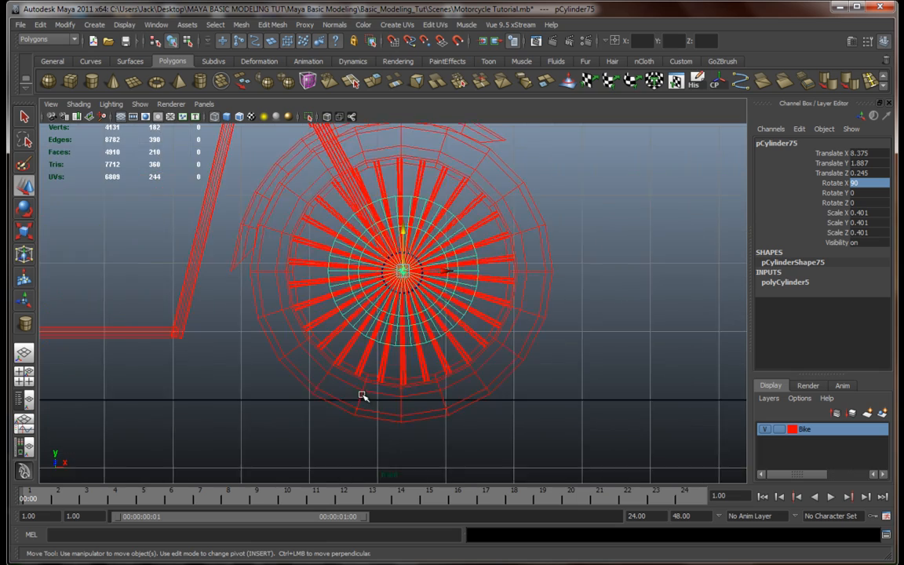
scroll(361, 396, "up", 5)
left_click_drag(401, 284, 398, 288)
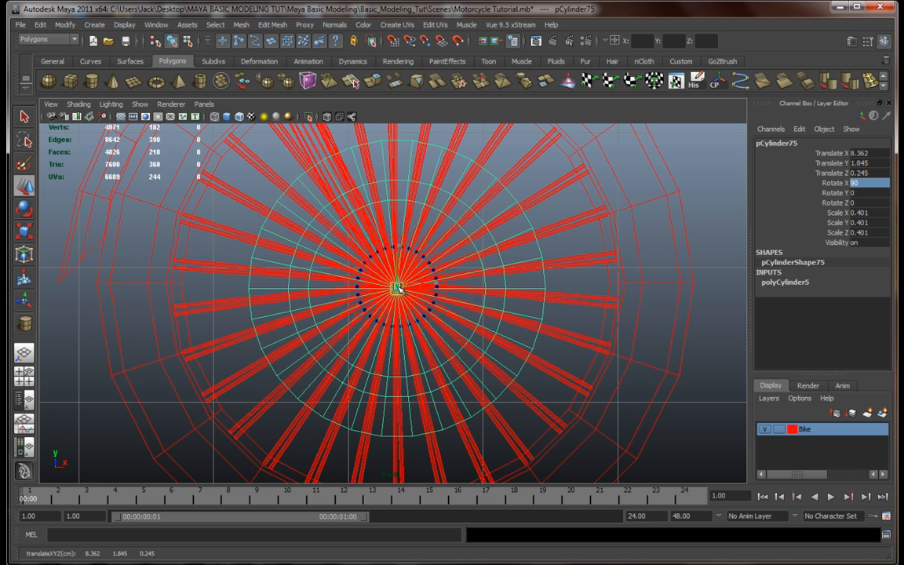
left_click_drag(398, 250, 400, 247)
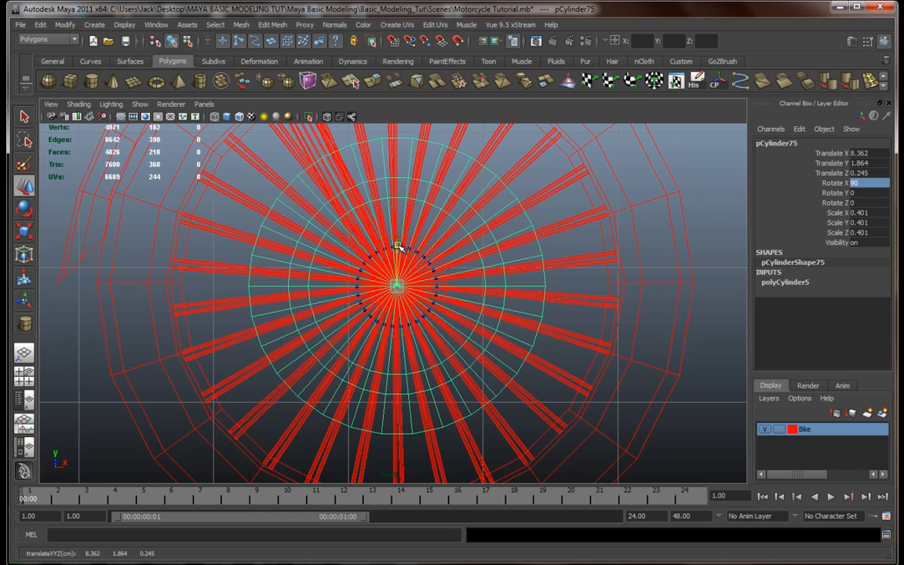
key("space")
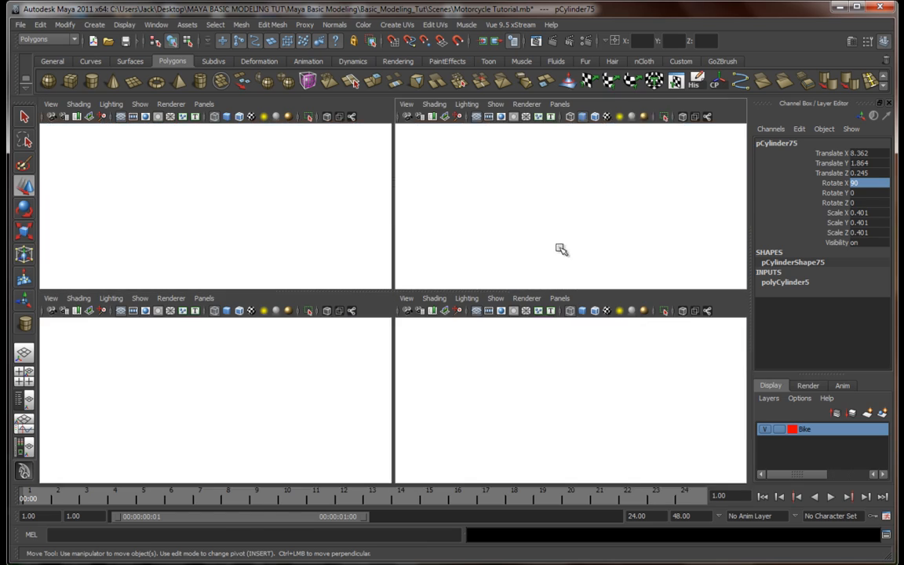
Step: Move the disc inward along the front wheel's axle to about Z 0.014
key("space")
left_click_drag(526, 257, 424, 308, "alt")
left_click_drag(354, 319, 365, 318)
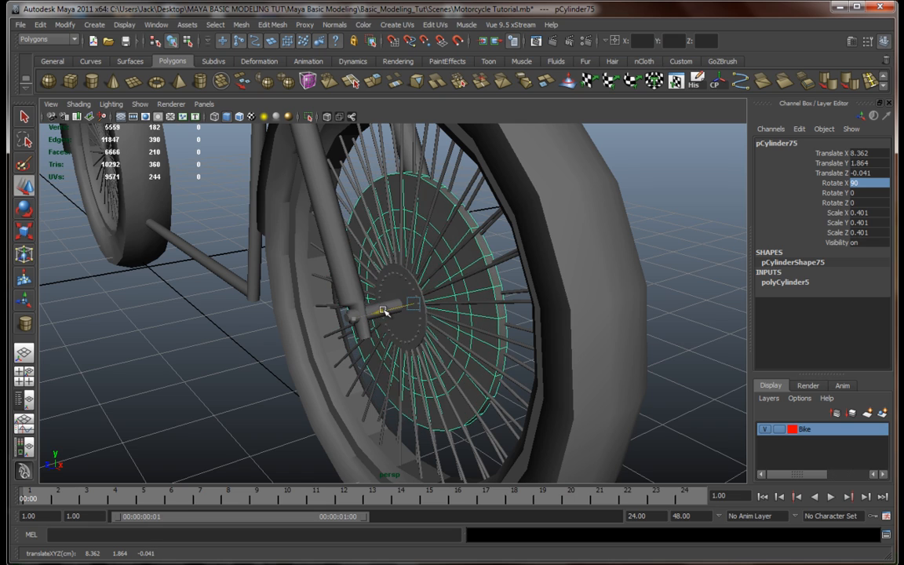
left_click_drag(409, 305, 430, 309, "alt")
scroll(407, 312, "up", 5)
Step: Flatten and slightly shrink the disc to a scale of about X 0.395, Y 0.095, Z 0.395
key("r")
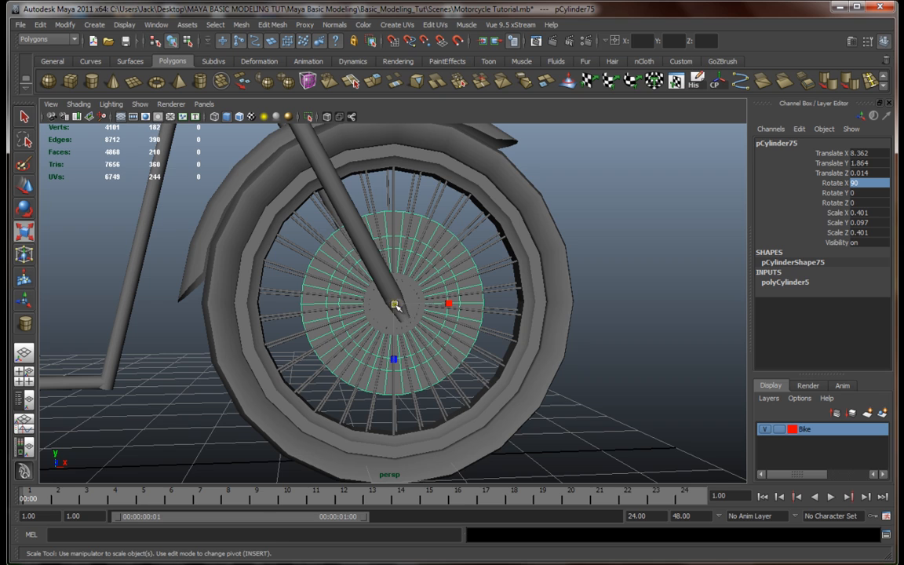
scroll(376, 316, "up", 8)
left_click_drag(327, 334, 366, 343, "alt")
middle_click_drag(366, 343, 421, 352, "alt")
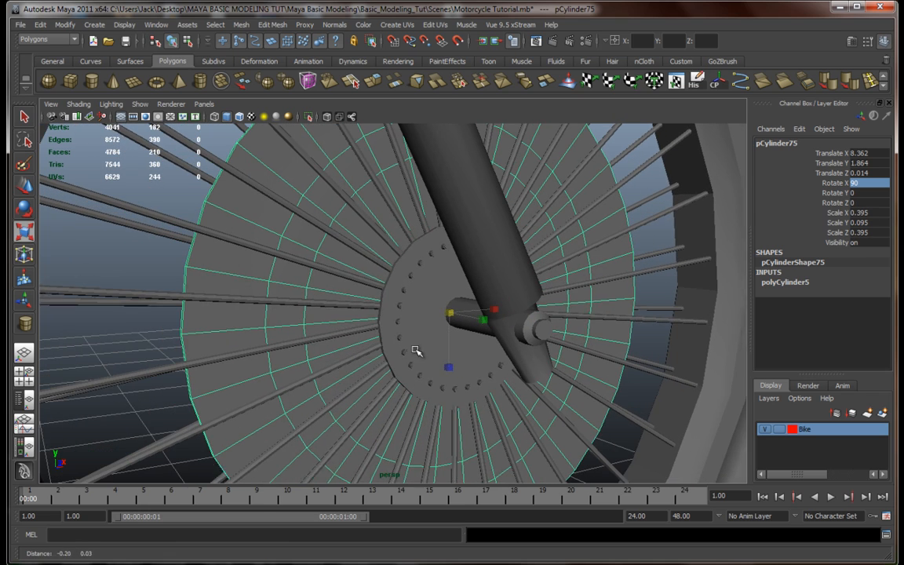
Step: Delete the faces of the disc's inner ring, keeping only four narrow strips that connect it to the hub
right_click_drag(373, 284, 375, 297)
left_click(362, 250)
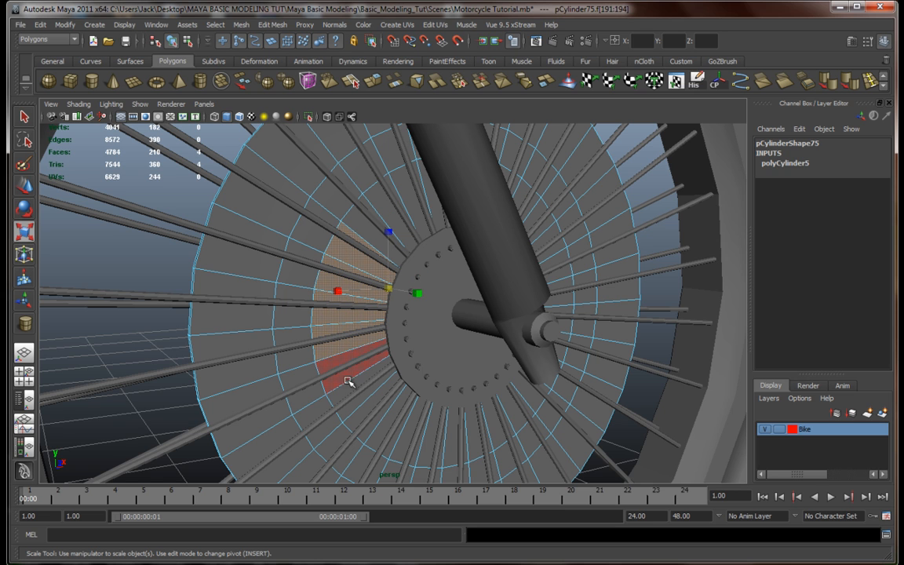
left_click(365, 419, "shift")
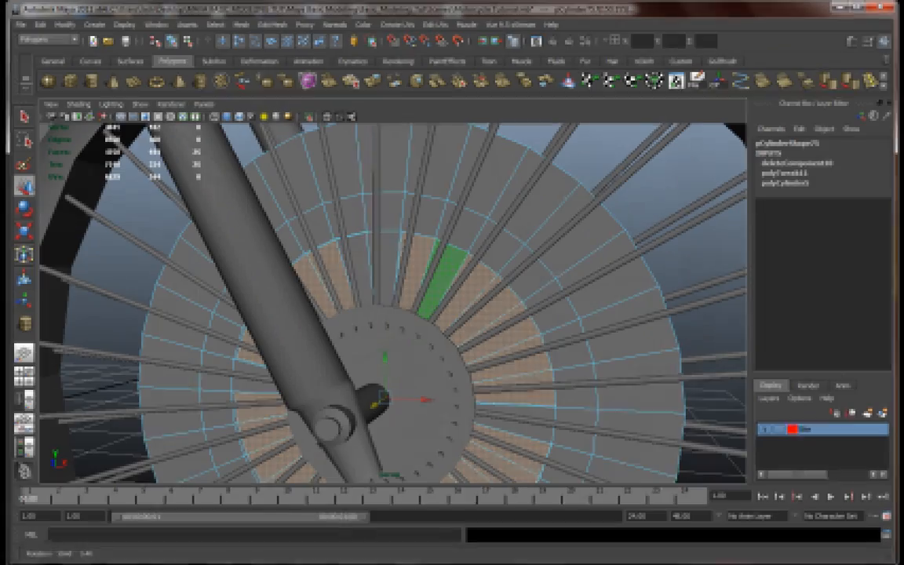
left_click_drag(369, 329, 444, 397, "alt")
scroll(462, 378, "up", 3)
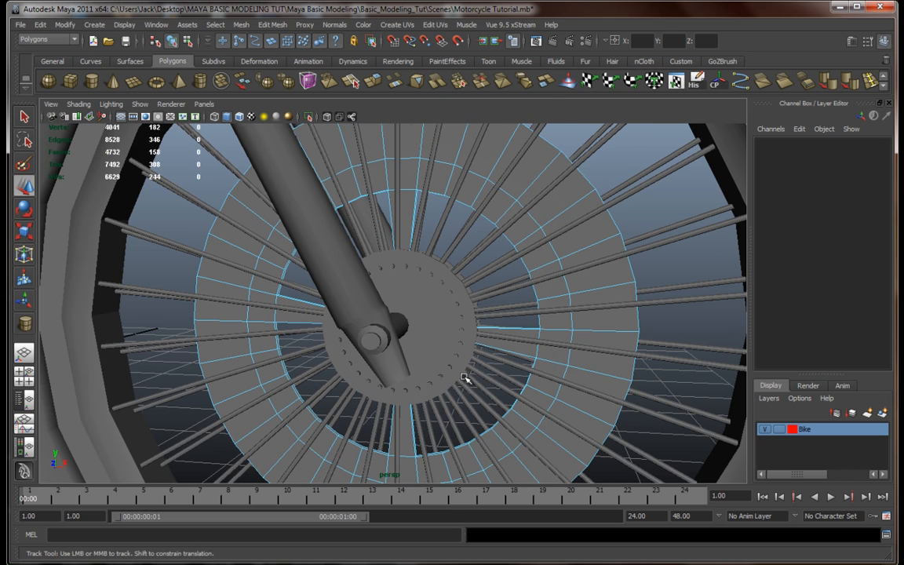
middle_click_drag(464, 377, 409, 382, "alt")
Step: Select the edge loops in the middle of the disc's remaining band and scale them outward to narrow the outer ring
right_click_drag(524, 224, 576, 206)
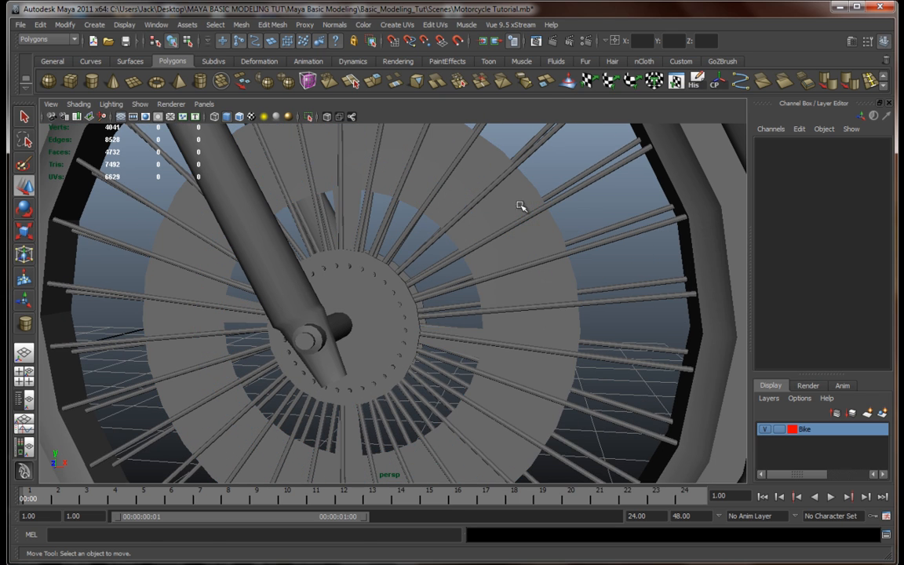
left_click(518, 226)
right_click_drag(517, 201, 515, 172)
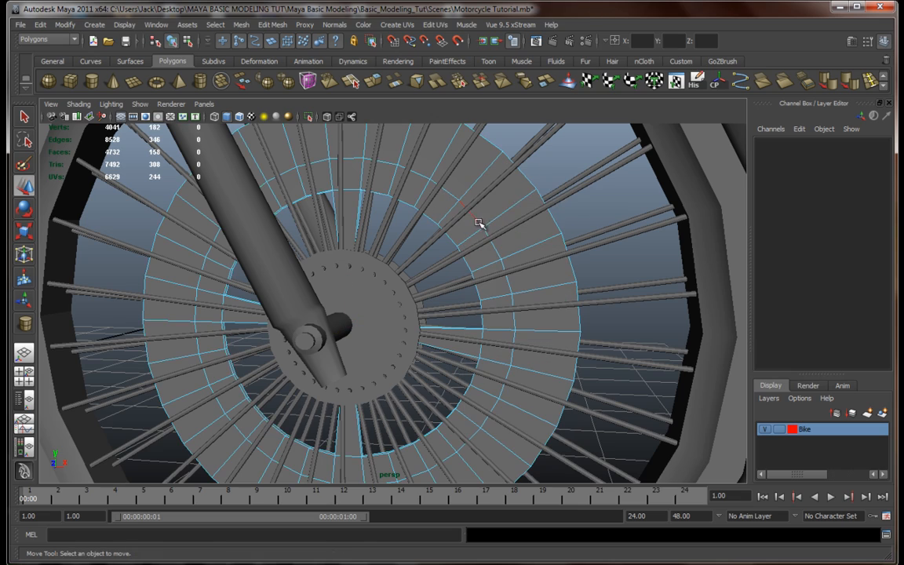
double_click(484, 218)
left_click_drag(540, 293, 306, 221, "alt")
left_click_drag(299, 315, 529, 367, "alt")
key("r")
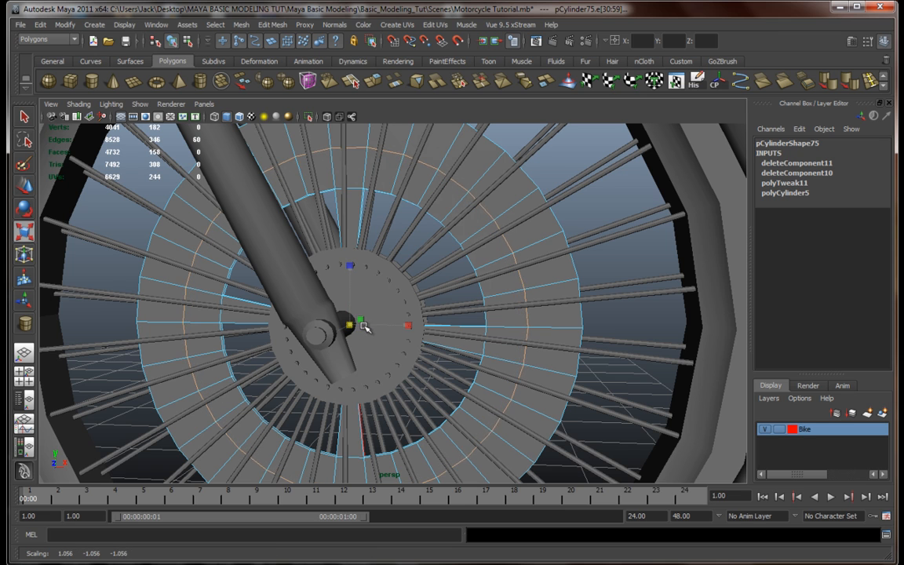
left_click_drag(351, 327, 364, 349)
left_click_drag(399, 322, 428, 365)
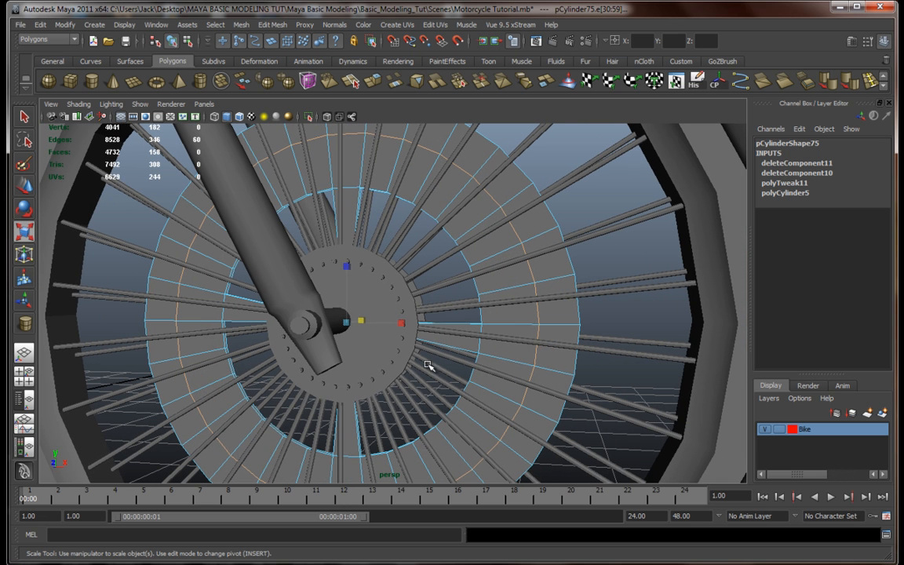
Step: Select all faces of the disc's narrow outer ring on both sides
left_click_drag(508, 280, 496, 243, "alt")
right_click(470, 264)
left_click(502, 222)
left_click(490, 237, "shift")
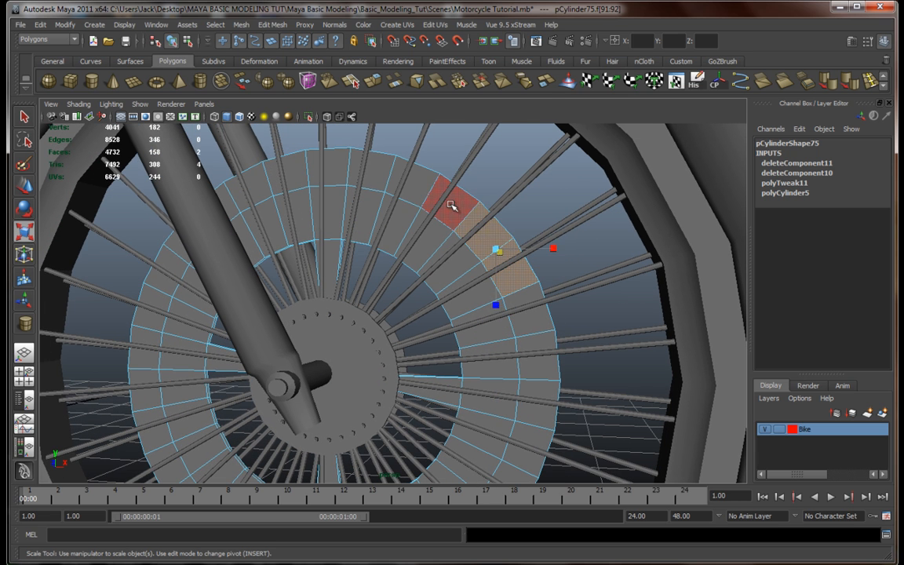
left_click(452, 204, "shift")
left_click(403, 185, "shift")
left_click(365, 174, "shift")
left_click(323, 173, "shift")
left_click(281, 181, "shift")
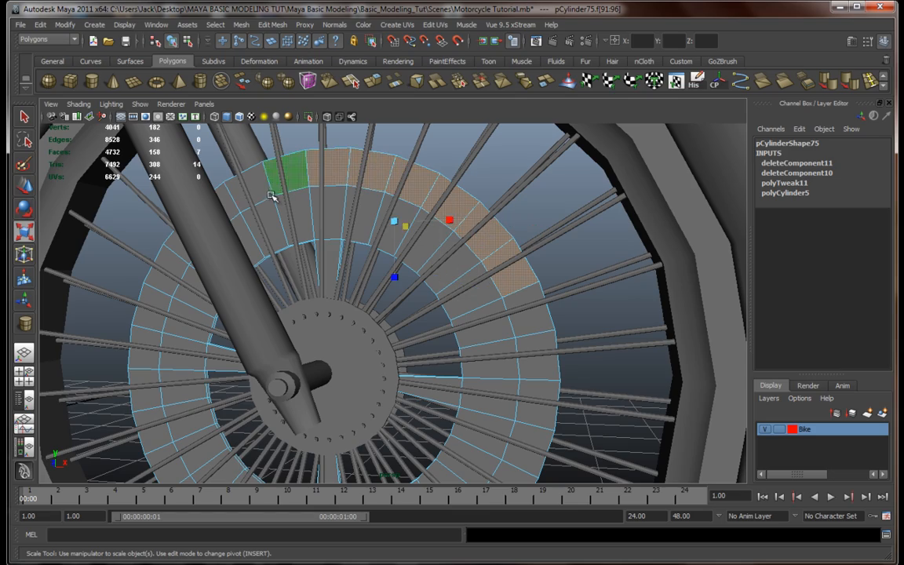
left_click(249, 190, "shift")
left_click_drag(341, 322, 448, 314, "alt")
left_click(353, 196, "shift")
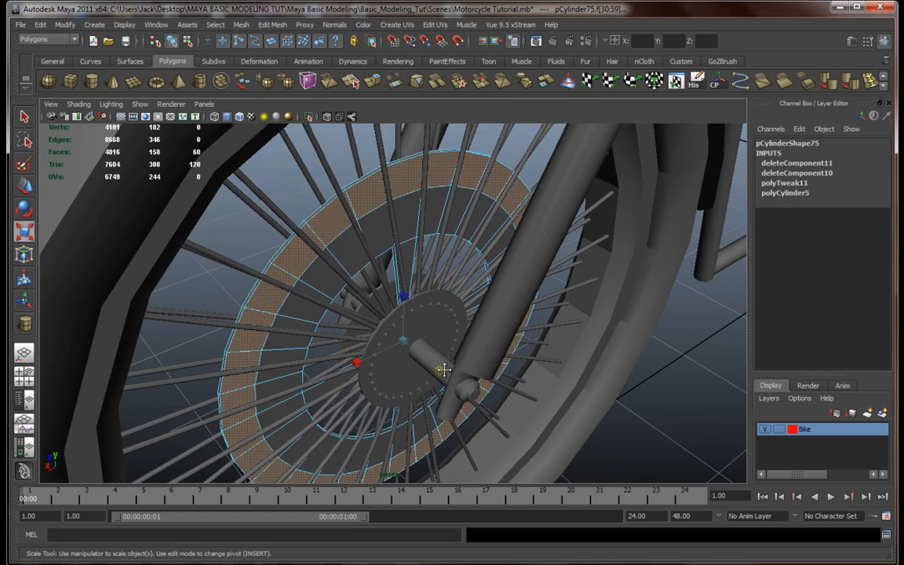
Step: Extrude the outer ring's faces outward by a local Z translation of about 0.016 and return to object selection
left_click_drag(445, 369, 405, 333, "alt")
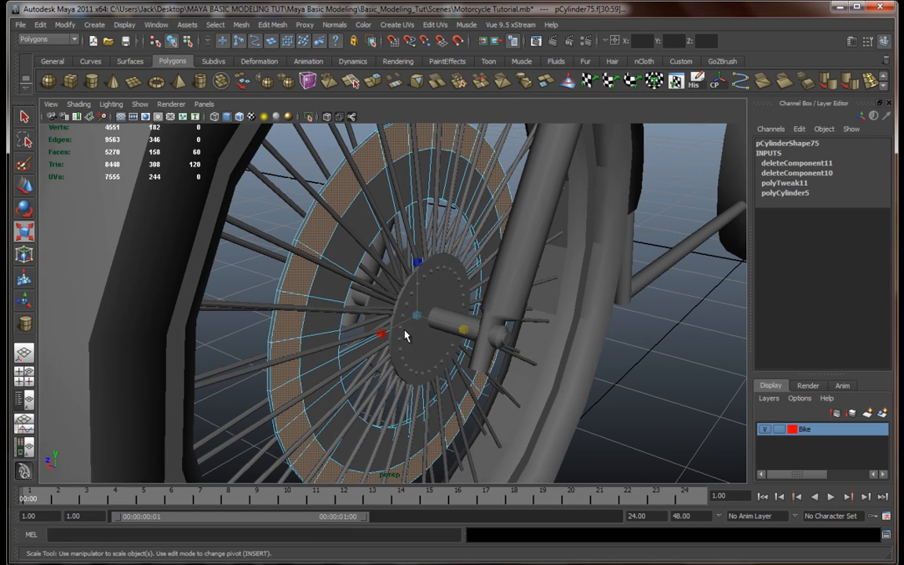
left_click(378, 81)
left_click_drag(322, 330, 323, 331)
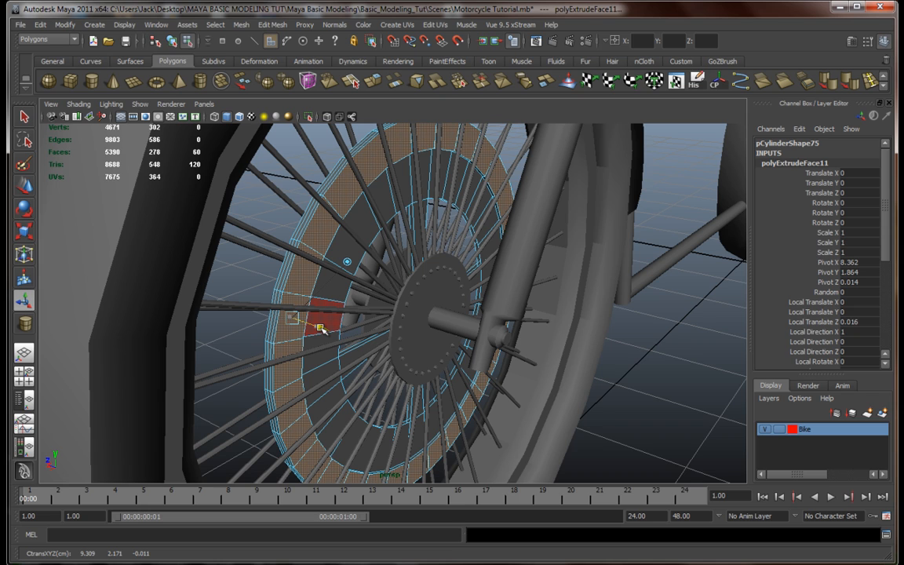
left_click_drag(546, 358, 666, 343, "alt")
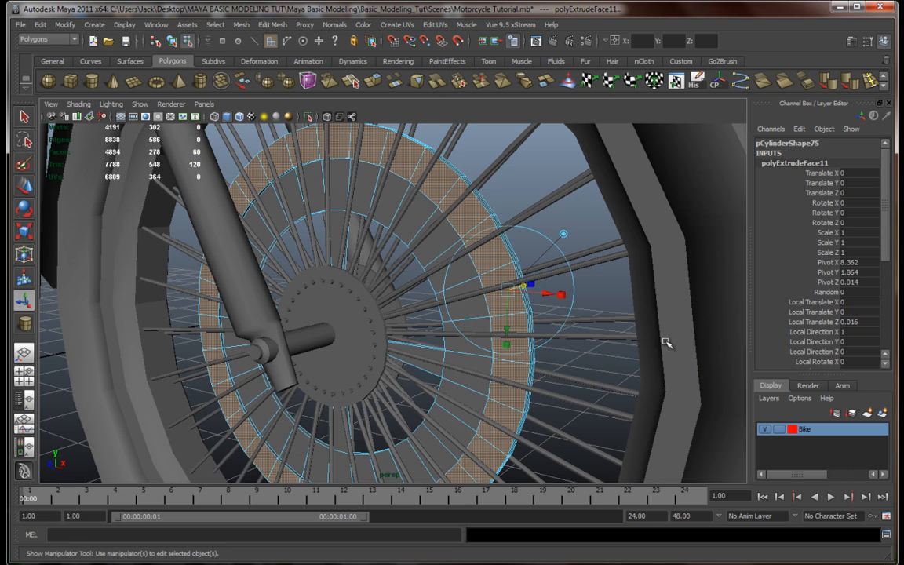
right_click_drag(424, 204, 433, 196)
left_click_drag(425, 284, 501, 304, "alt")
left_click(611, 272)
Step: Inspect the disc on the front wheel from several angles, including its fit on the whole motorcycle
middle_click_drag(425, 346, 472, 301, "alt")
scroll(467, 307, "up", 4)
left_click_drag(450, 329, 418, 369, "alt")
scroll(423, 331, "down", 6)
scroll(441, 357, "up", 6)
left_click(319, 281)
scroll(412, 388, "down", 6)
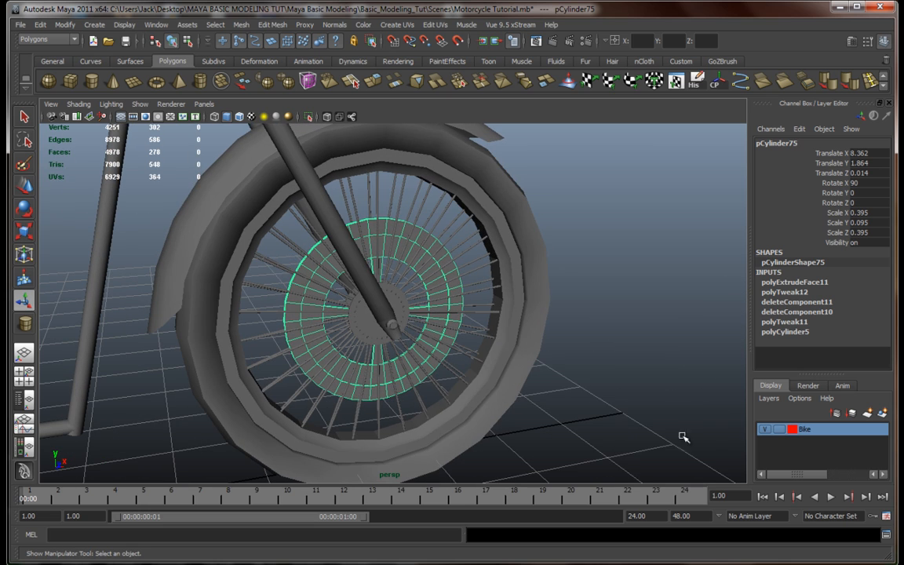
left_click_drag(388, 375, 489, 334, "alt")
scroll(424, 358, "down", 5)
left_click_drag(413, 377, 439, 383, "alt")
scroll(424, 384, "down", 4)
middle_click_drag(424, 384, 425, 352, "alt")
left_click_drag(427, 351, 424, 364, "alt")
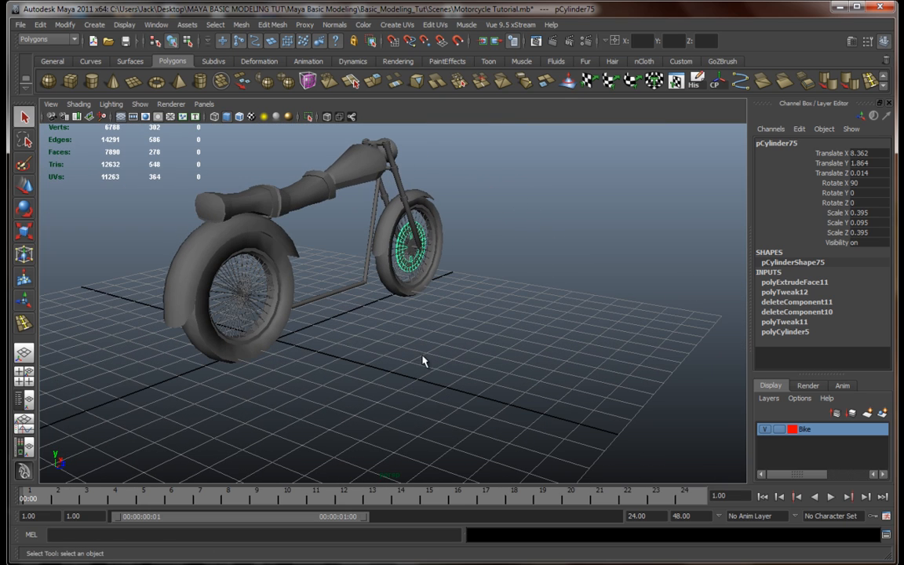
Step: Draw a long polygon box on the grid beside the motorcycle, centred at about X 2.769, Y 0.783, Z 6.604
left_click(69, 82)
middle_click_drag(463, 391, 473, 361, "alt")
left_click_drag(471, 362, 448, 383, "alt")
left_click_drag(394, 375, 531, 324)
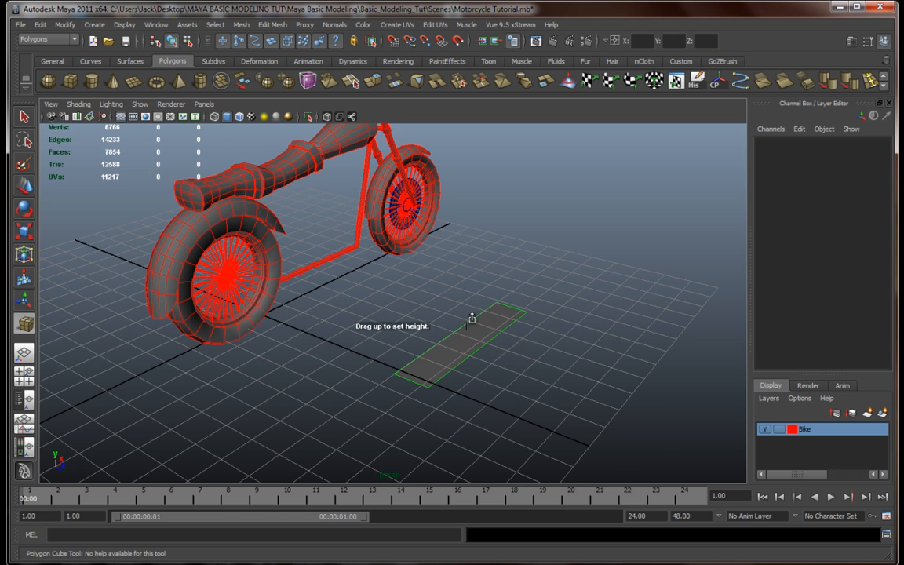
left_click_drag(470, 317, 463, 288)
left_click_drag(496, 374, 468, 385, "alt")
key("f")
scroll(468, 355, "down", 5)
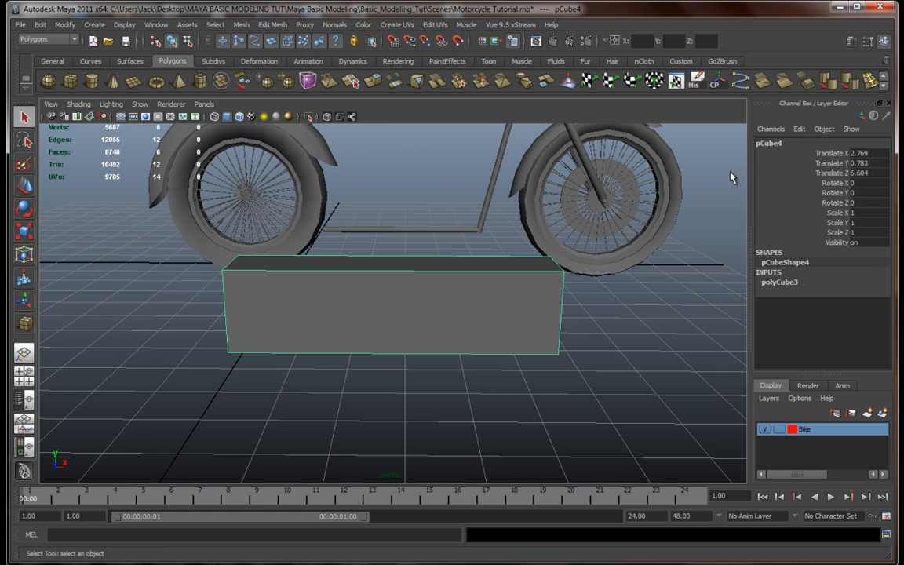
Step: Insert edge loops on the box: one lengthwise above mid-height, one near each end and one across the middle
left_click(868, 84)
left_click_drag(524, 279, 510, 284, "alt")
left_click_drag(563, 307, 542, 308, "alt")
left_click_drag(543, 307, 564, 273, "alt")
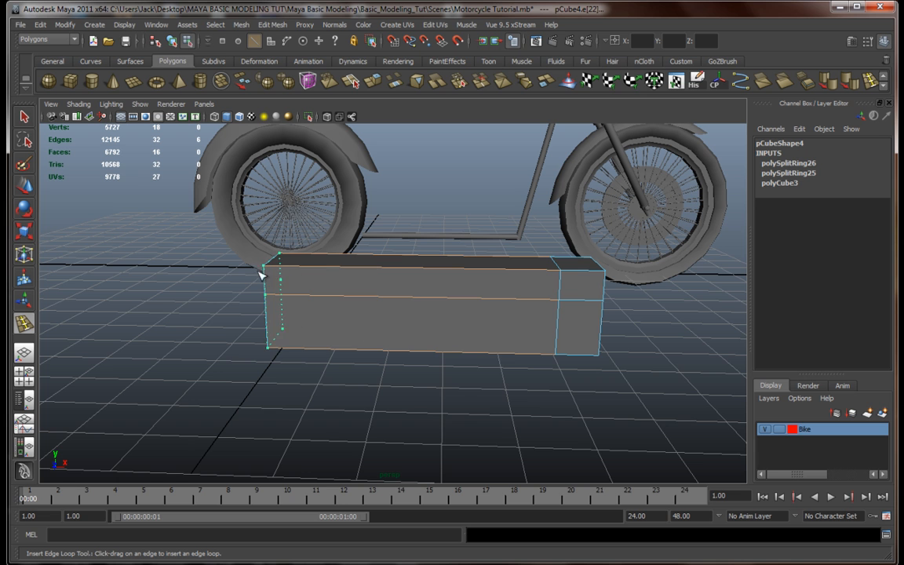
left_click_drag(306, 279, 306, 279)
left_click_drag(446, 307, 434, 280, "alt")
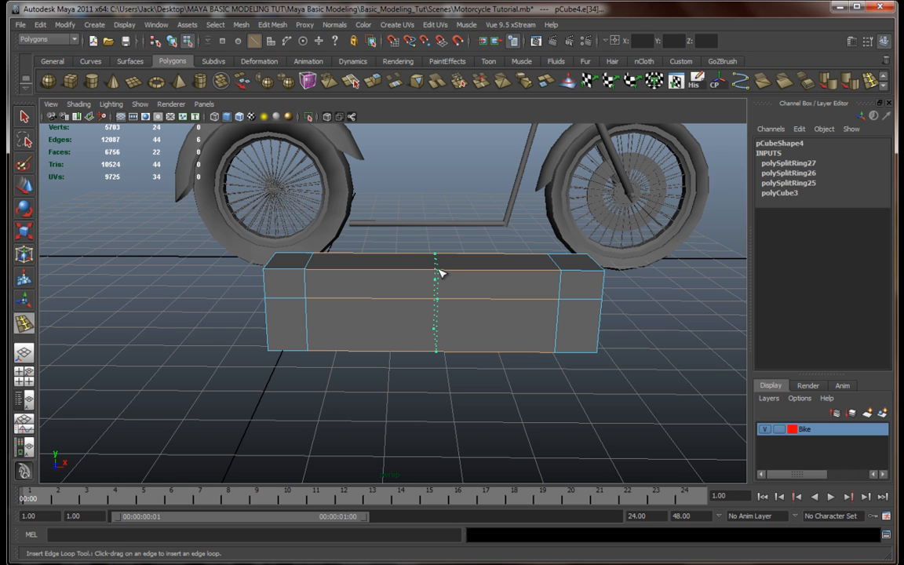
left_click(440, 274)
left_click_drag(439, 273, 456, 294, "alt")
Step: Shorten the box to an X scale of about 0.713 and narrow its depth
key("q")
right_click_drag(455, 288, 486, 278)
key("r")
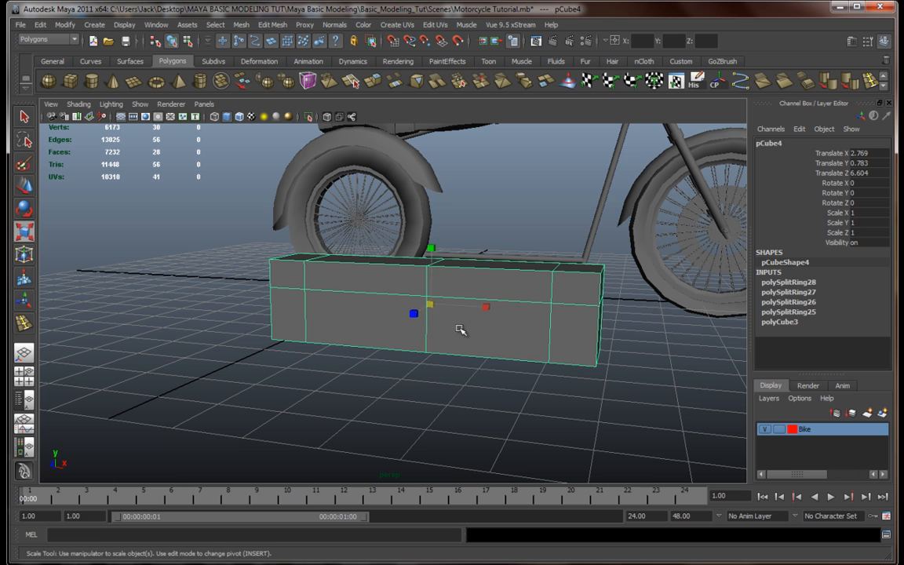
left_click_drag(486, 306, 406, 315)
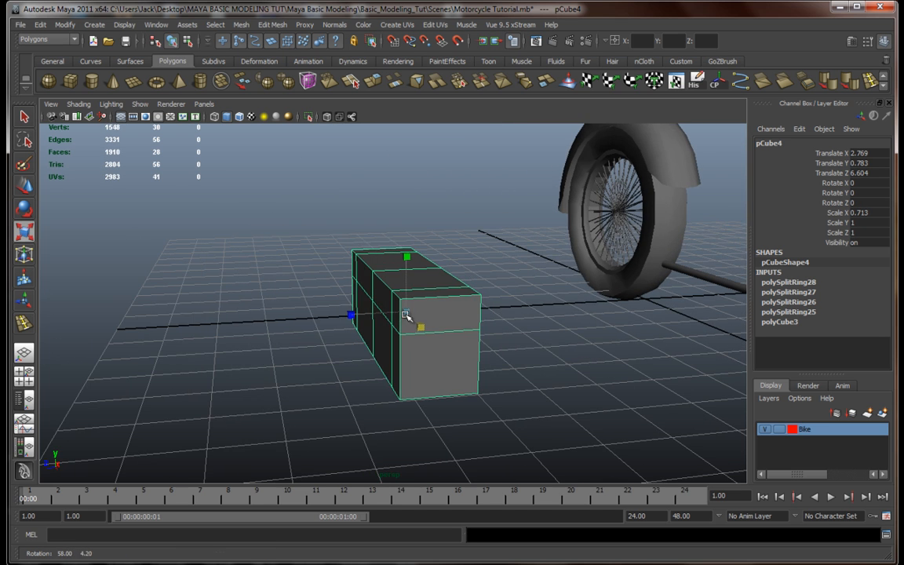
left_click_drag(345, 318, 444, 302)
Step: Extrude the lower faces at both ends of the box outward by a local Z translation of about 0.773
right_click_drag(444, 302, 490, 312)
left_click(468, 351)
left_click_drag(353, 389, 354, 333, "alt")
left_click(327, 342, "shift")
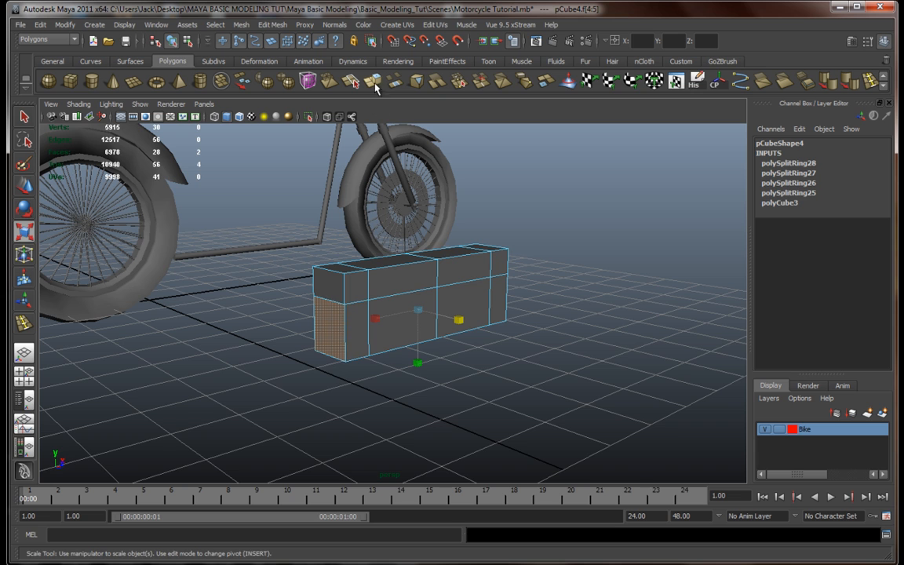
left_click_drag(431, 301, 383, 299, "alt")
left_click_drag(579, 308, 613, 308)
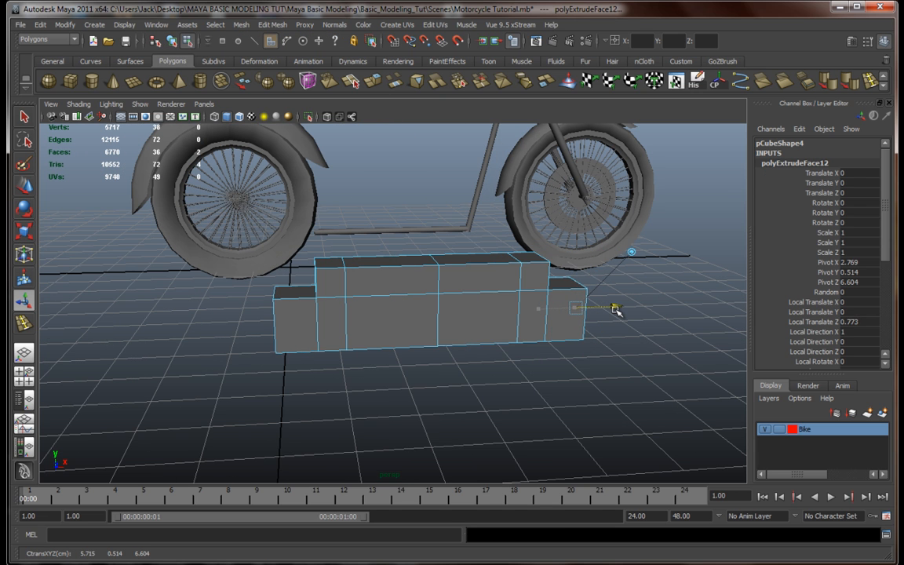
left_click_drag(616, 312, 620, 310)
Step: Select the vertices of the box's end section nearest the front wheel and rotate them so the end tilts upward
left_click_drag(571, 329, 422, 347, "alt")
scroll(458, 355, "down", 2)
scroll(458, 355, "up", 4)
right_click_drag(420, 302, 466, 287)
left_click_drag(470, 304, 448, 337, "alt")
right_click_drag(447, 310, 413, 336)
scroll(406, 254, "down", 3)
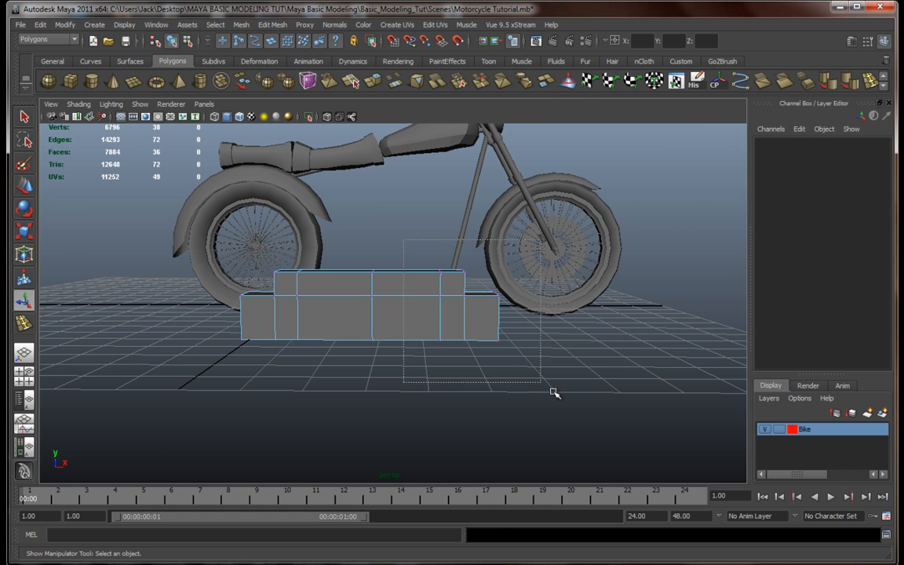
left_click_drag(553, 392, 553, 393)
middle_click_drag(417, 371, 448, 377, "alt")
scroll(403, 395, "up", 3)
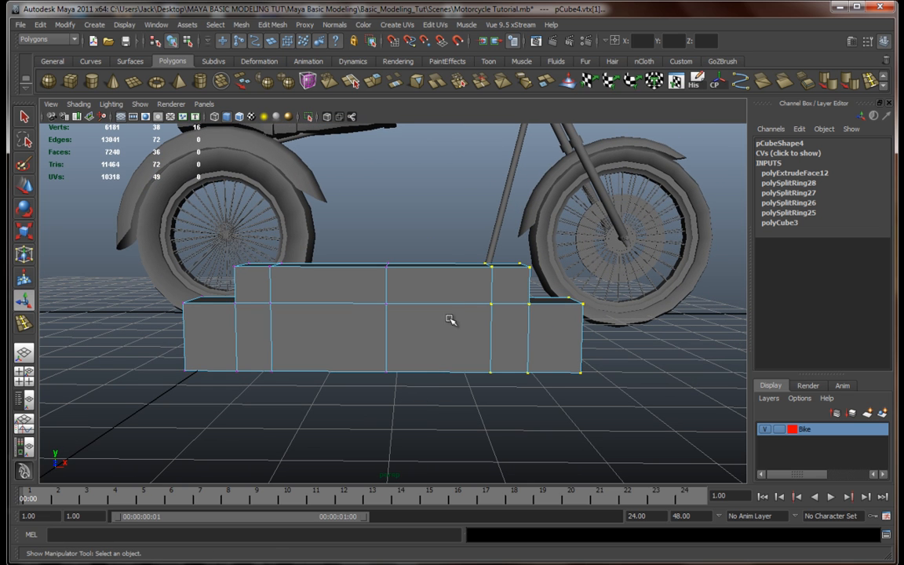
key("e")
left_click_drag(504, 270, 496, 283)
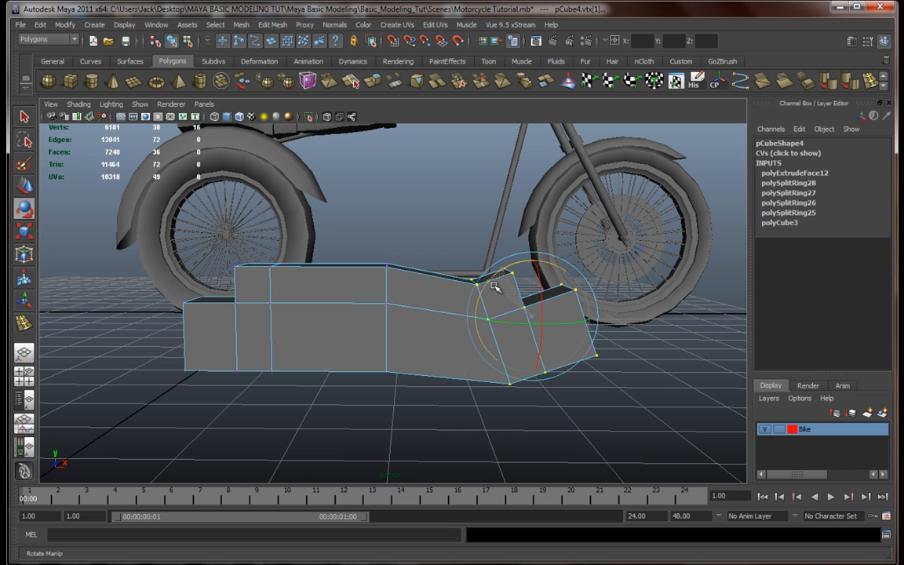
Step: Raise the tilted front section level with the box's middle and shift it slightly inward
key("w")
left_click_drag(532, 282, 534, 262)
middle_click_drag(310, 335, 390, 302, "alt")
left_click_drag(390, 302, 410, 315, "alt")
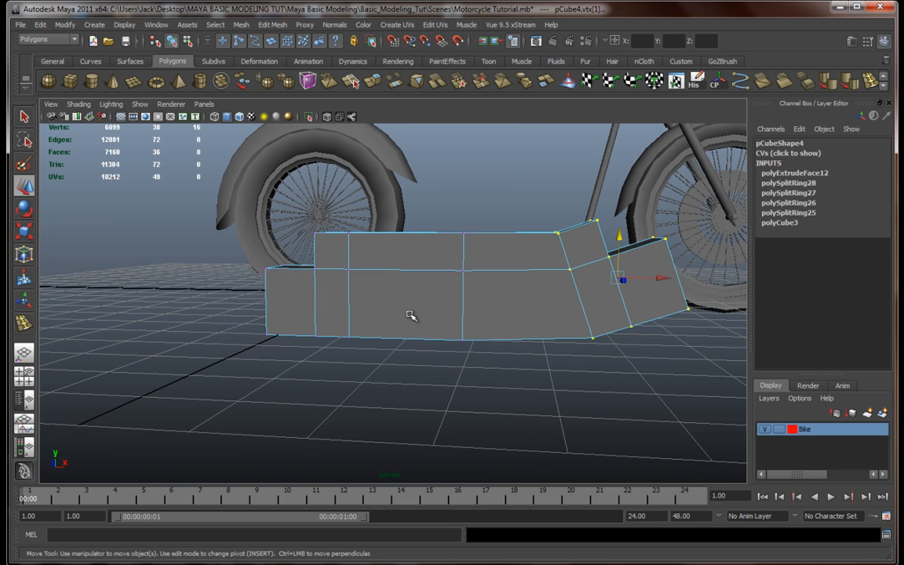
left_click_drag(660, 279, 651, 280)
Step: Select the vertices of the box's rear end section and rotate them to tilt upward, mirroring the front end
middle_click_drag(436, 371, 458, 371, "alt")
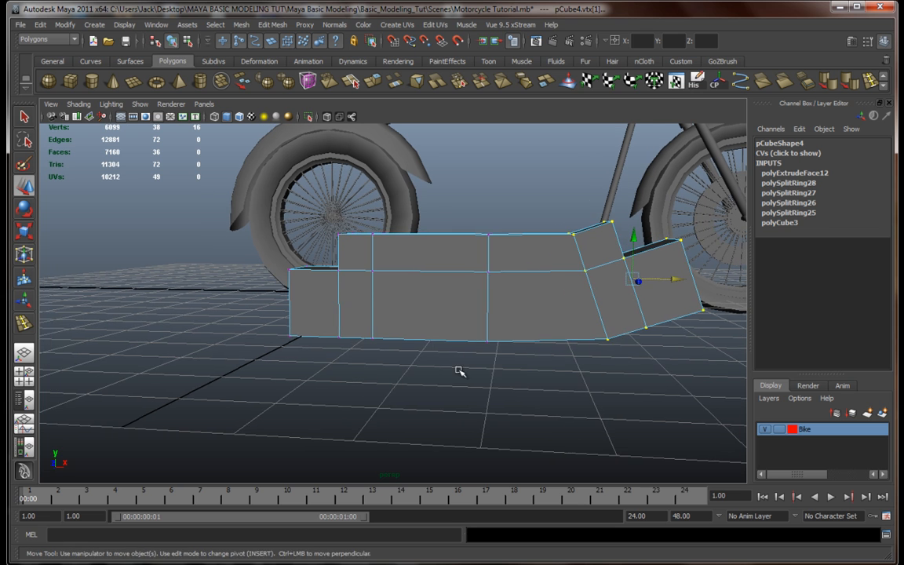
left_click_drag(458, 372, 476, 371, "alt")
left_click_drag(208, 220, 377, 383)
key("e")
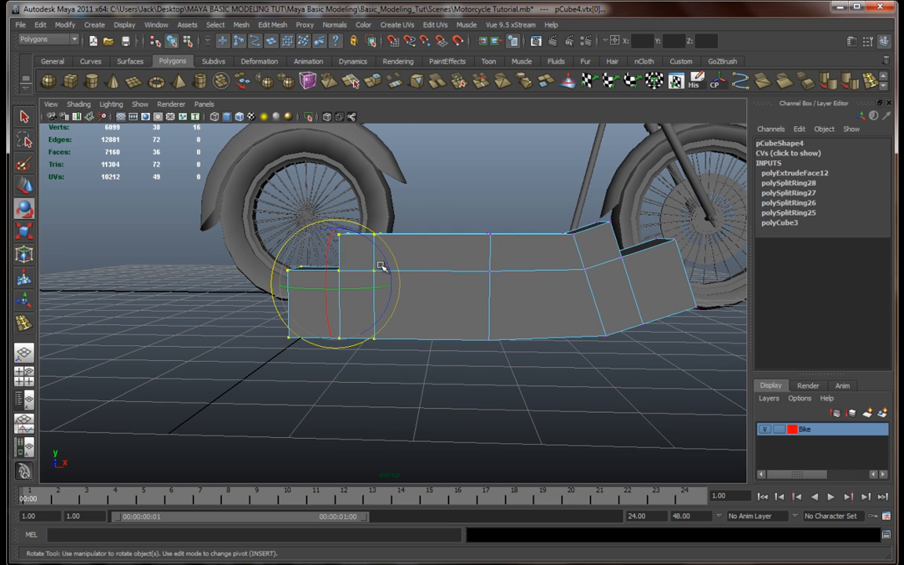
left_click_drag(379, 256, 391, 273)
Step: Raise the tilted rear section and shift it toward the box's middle, to about X 0.807, Y 1.010, Z 6.604
key("w")
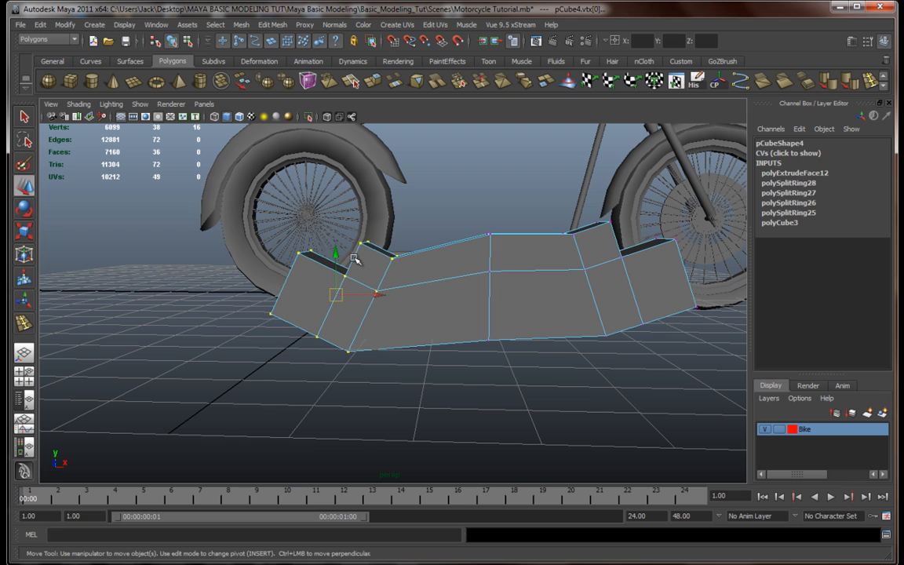
left_click_drag(336, 256, 338, 231)
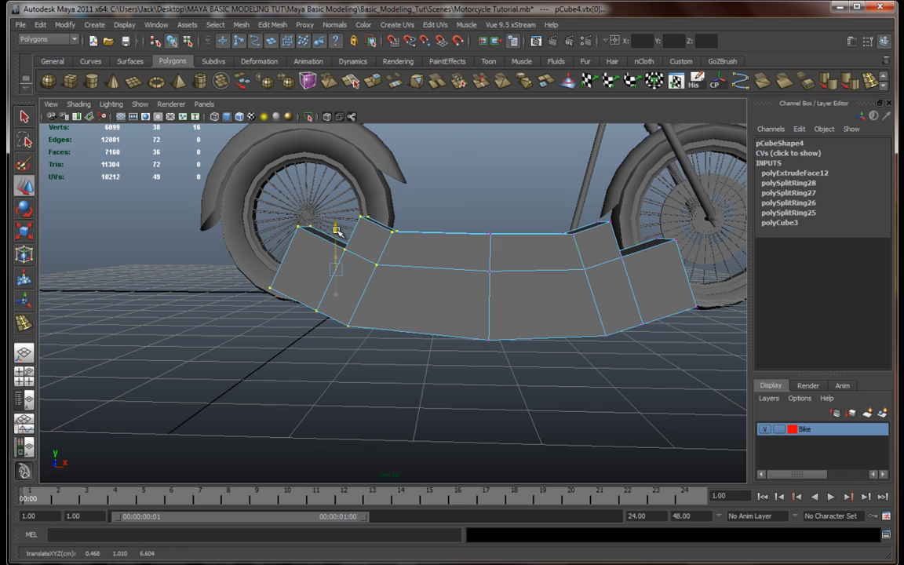
left_click_drag(379, 273, 399, 271)
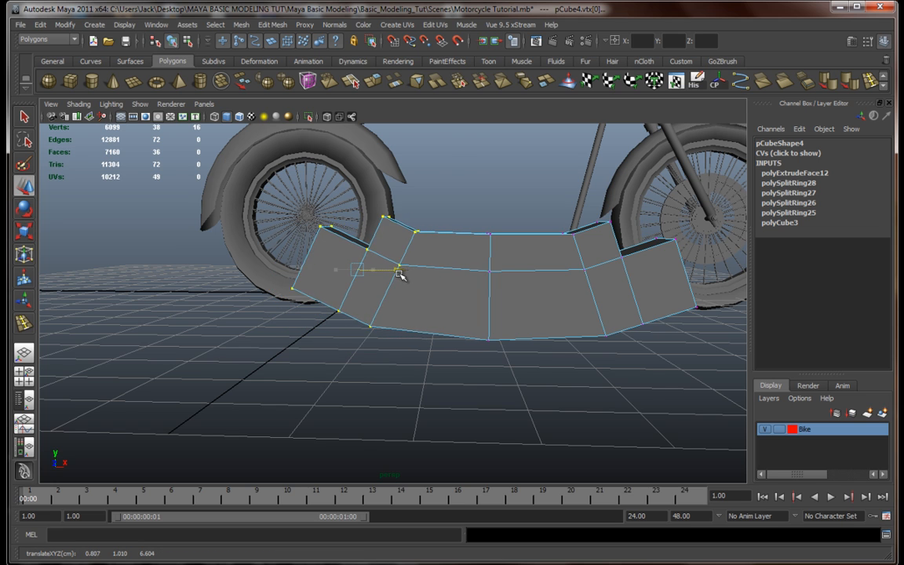
Step: Rotate the selected vertices of the box's rear end section slightly to reduce its tilt, and clear the selection
middle_click_drag(489, 304, 425, 297, "alt")
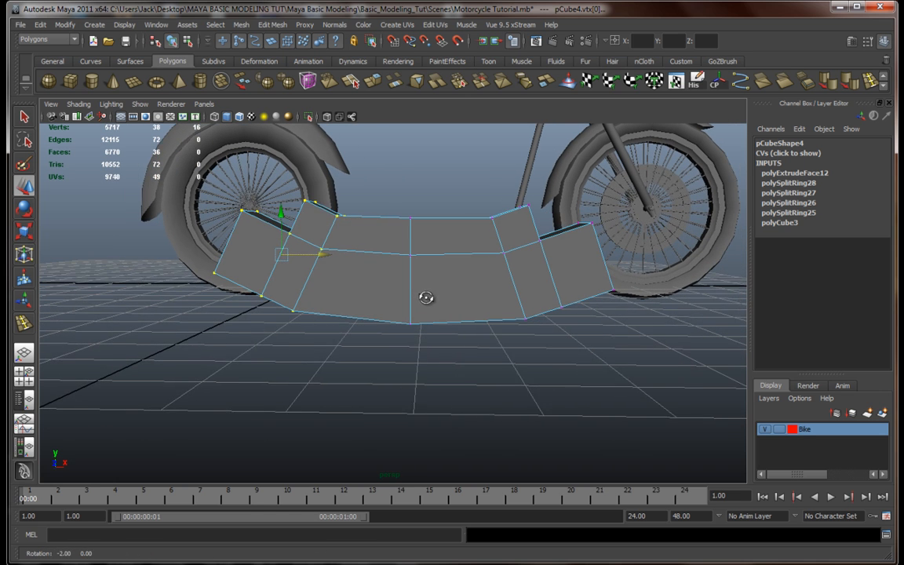
key("e")
left_click_drag(330, 228, 330, 226)
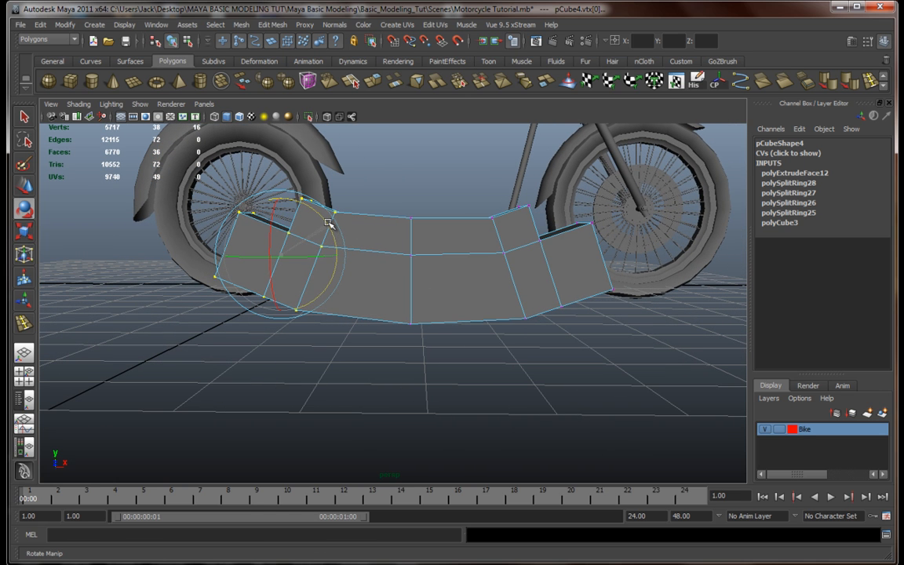
left_click_drag(437, 207, 379, 306, "alt")
scroll(388, 293, "down", 5)
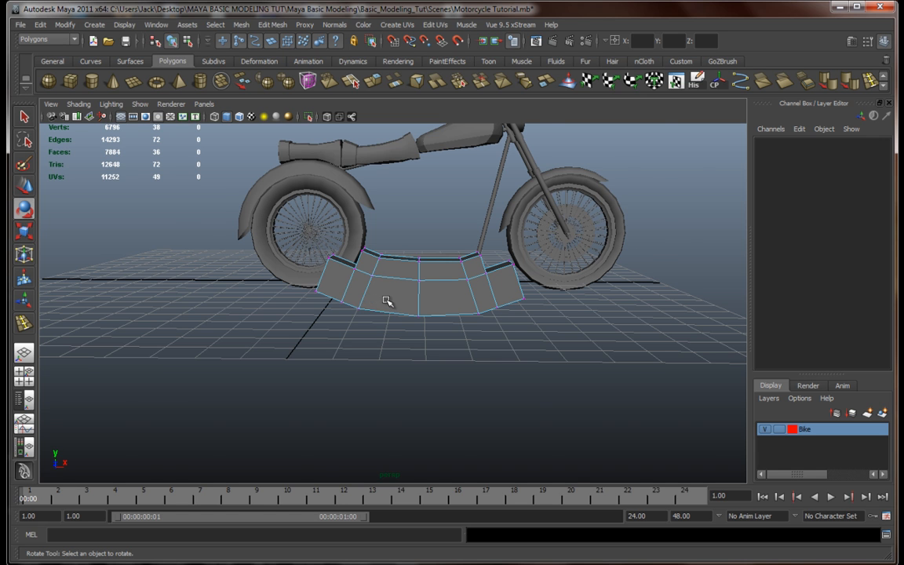
Step: Switch the box to object mode and try smoothing the whole mesh
scroll(384, 300, "up", 4)
middle_click_drag(384, 301, 396, 334, "alt")
left_click_drag(395, 335, 431, 308, "alt")
right_click_drag(442, 297, 467, 286)
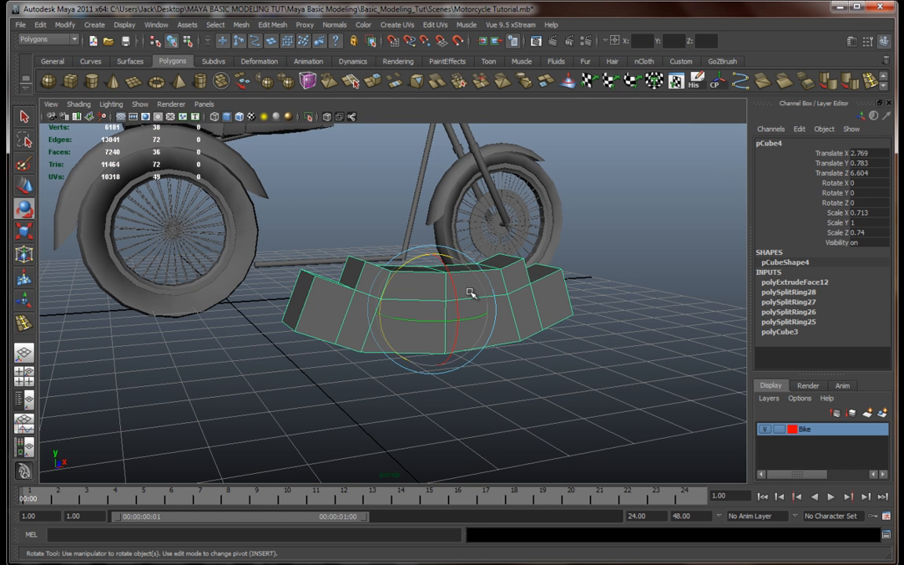
left_click(290, 87)
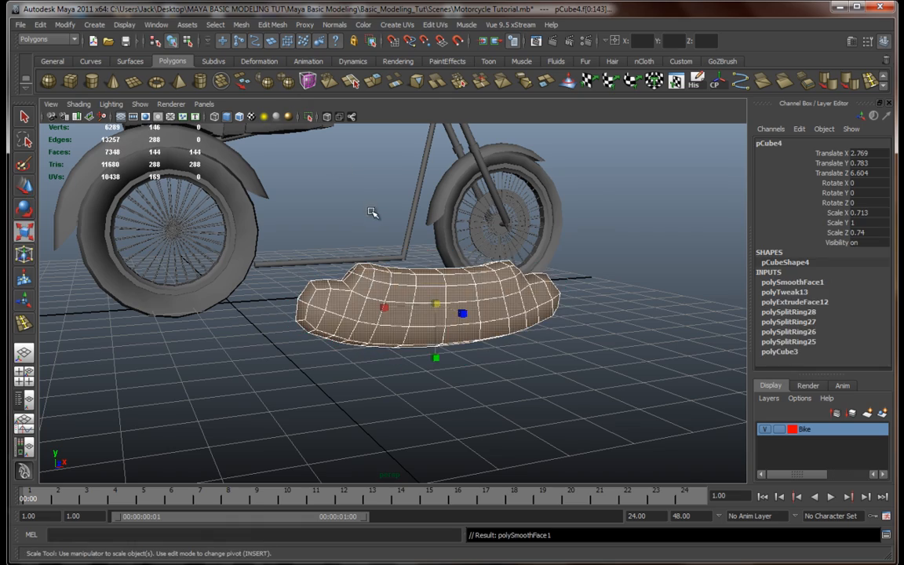
left_click(574, 215)
left_click_drag(573, 216, 494, 264, "alt")
left_click(458, 322)
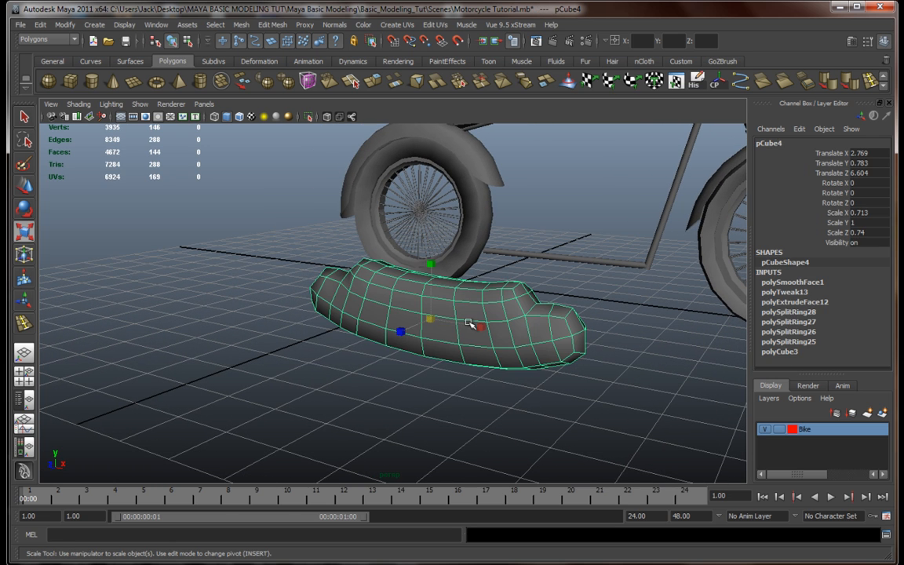
Step: Undo the smoothing of the box
key("ctrl+z")
key("ctrl+z")
key("ctrl+z")
key("ctrl+z")
key("ctrl+z")
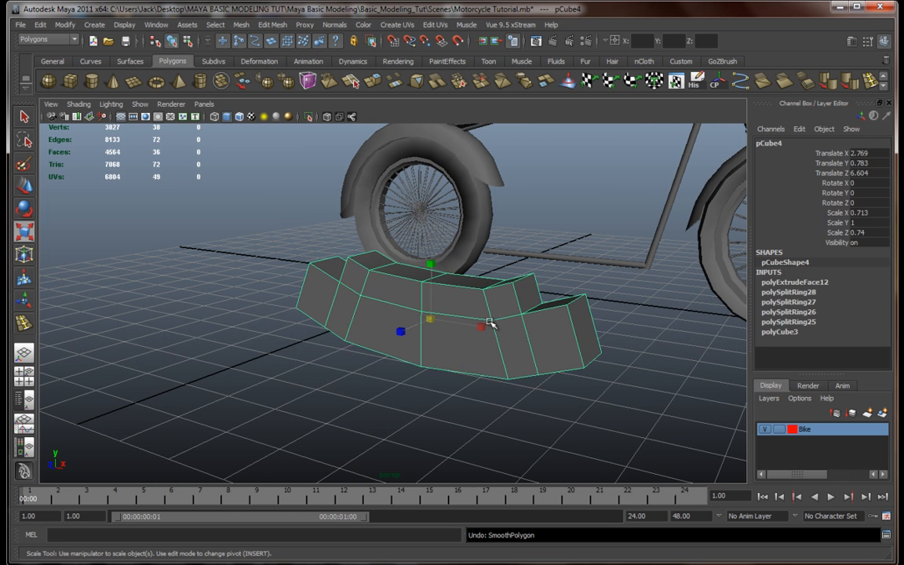
Step: Insert two lengthwise edge loops around the box, one close to each of its long sides
left_click(761, 80)
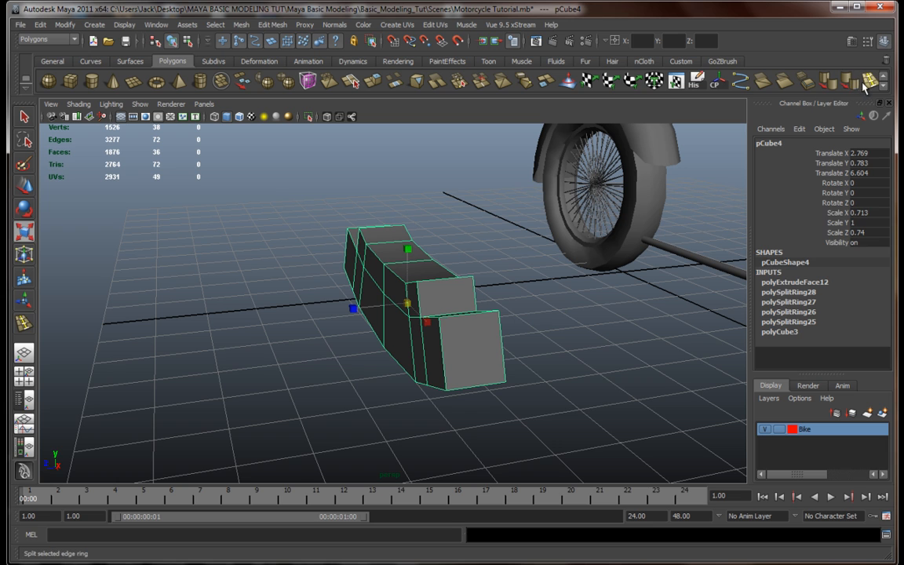
left_click(445, 321)
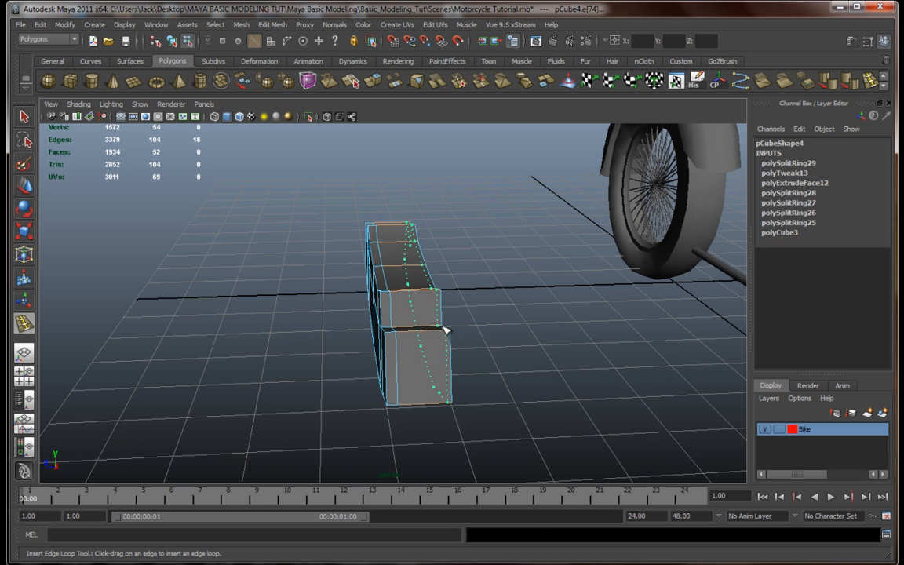
left_click_drag(440, 327, 441, 328)
left_click_drag(440, 330, 512, 337, "alt")
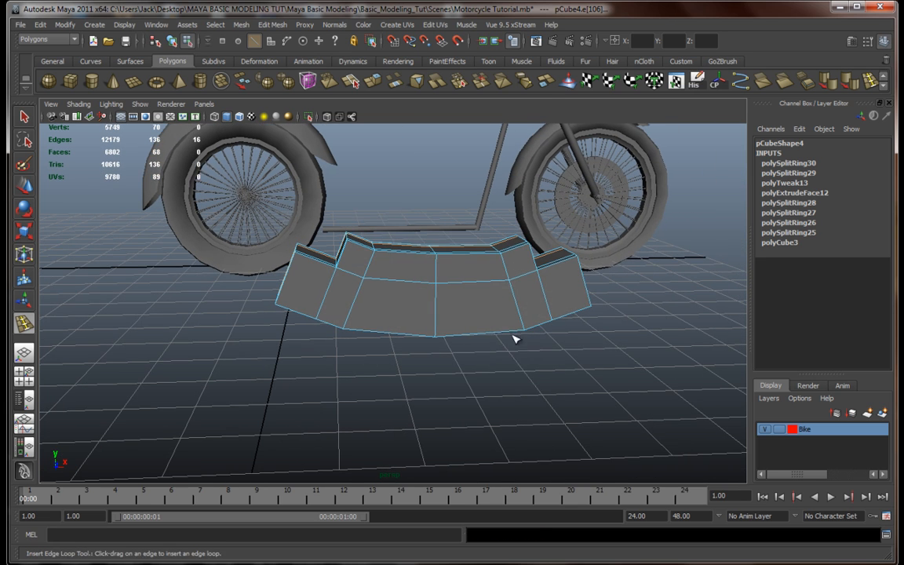
Step: Return the box to object mode, smooth the whole mesh again and clear the selection
key("q")
right_click_drag(498, 312, 512, 299)
left_click(289, 81)
left_click(349, 166)
left_click_drag(345, 244, 432, 262, "alt")
Step: Scale the smoothed component narrower along Z to about 0.483 and deselect it
left_click(416, 260)
key("r")
left_click_drag(460, 295, 443, 289)
left_click_drag(513, 284, 347, 290, "alt")
left_click(382, 239)
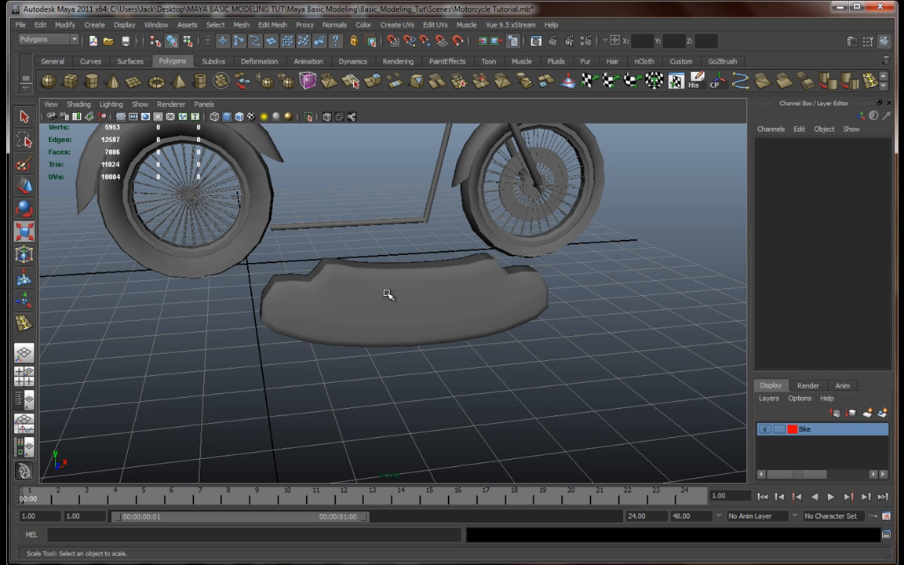
left_click_drag(471, 335, 444, 332, "alt")
left_click(422, 318)
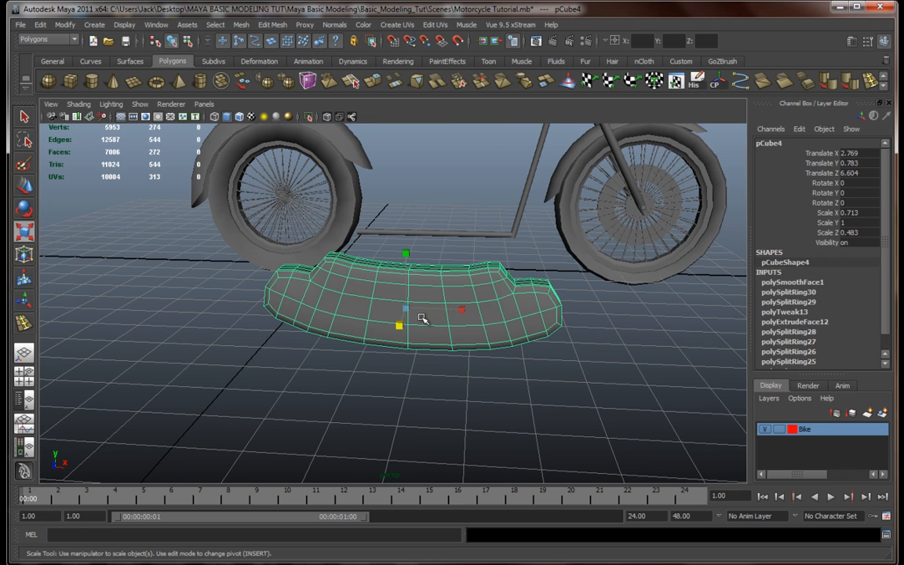
left_click(444, 236)
left_click_drag(439, 262, 485, 335, "alt")
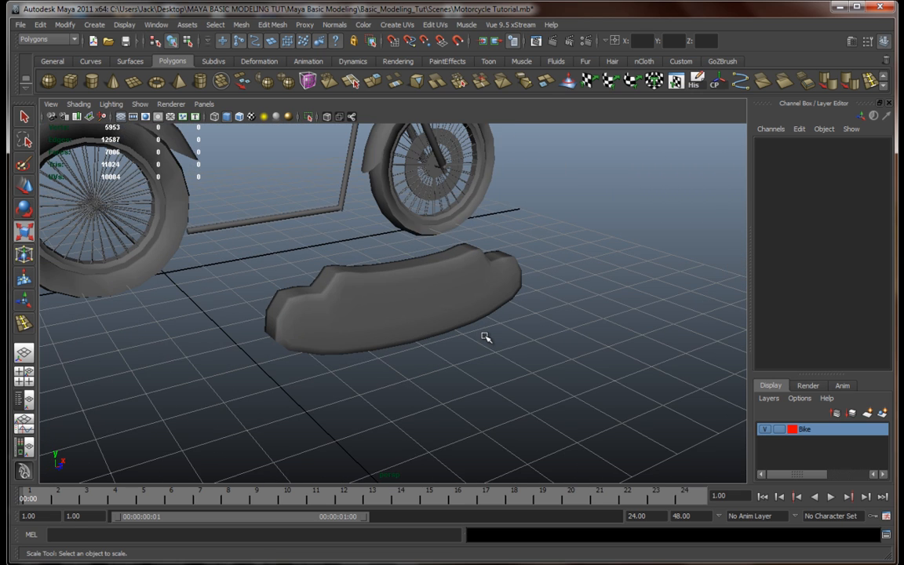
mouse_move(459, 347)
left_mouse_down("alt")
mouse_move(454, 332)
mouse_move(430, 336)
mouse_move(451, 350)
left_mouse_up("alt")
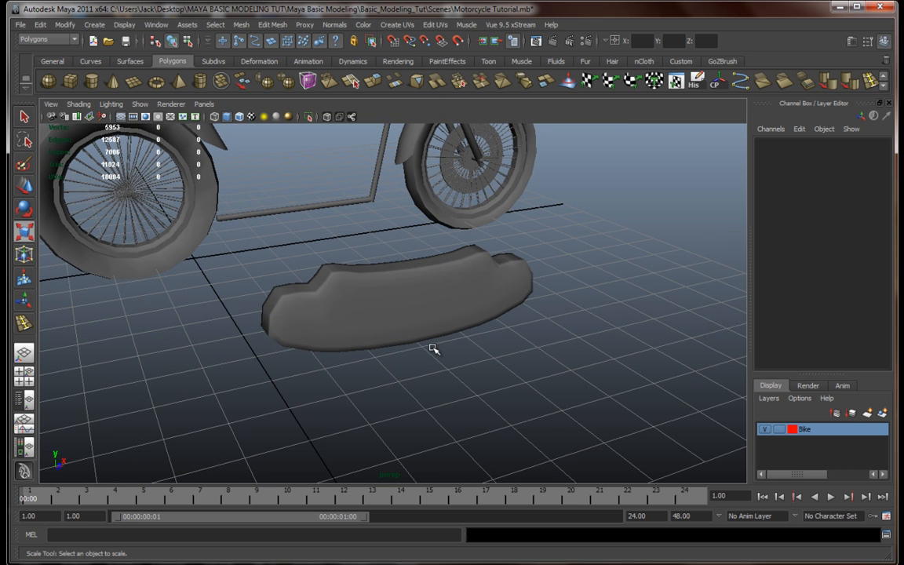